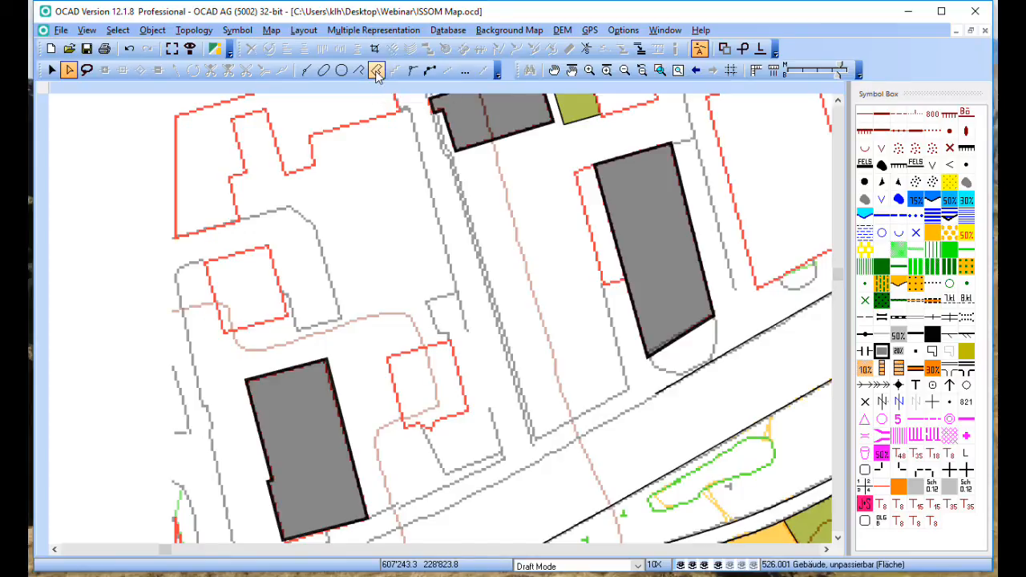
Trace the small square building outline in rectangular mode as a 526.001 building area of about 12.6 by 11.4 m
left_click(377, 72)
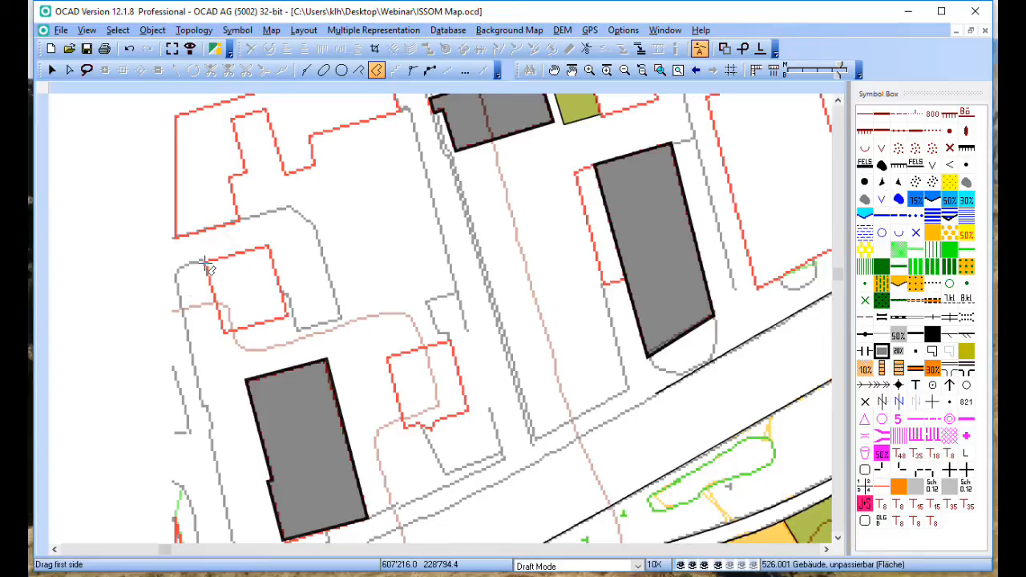
left_click_drag(205, 262, 224, 335)
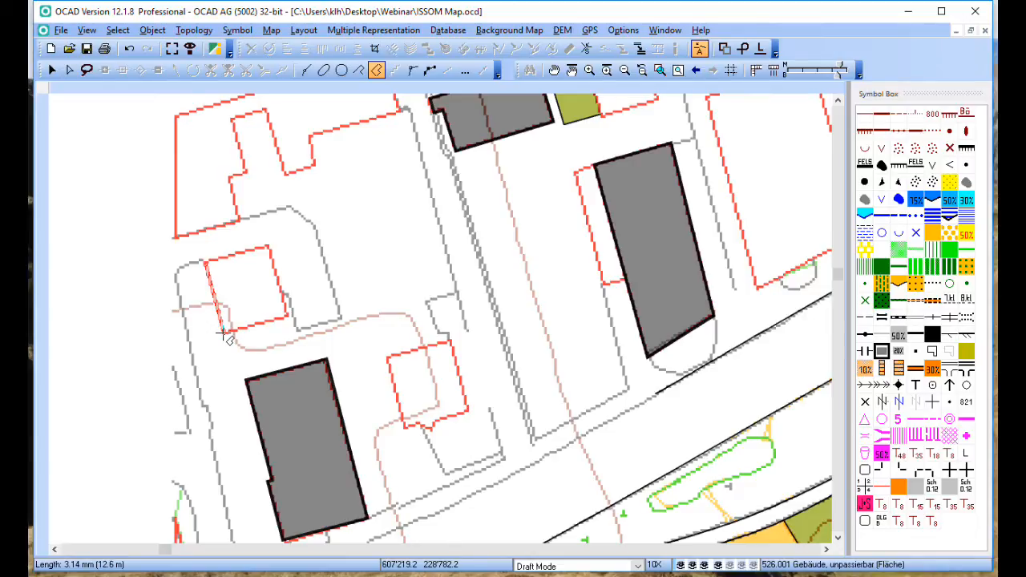
left_click_drag(224, 336, 224, 335)
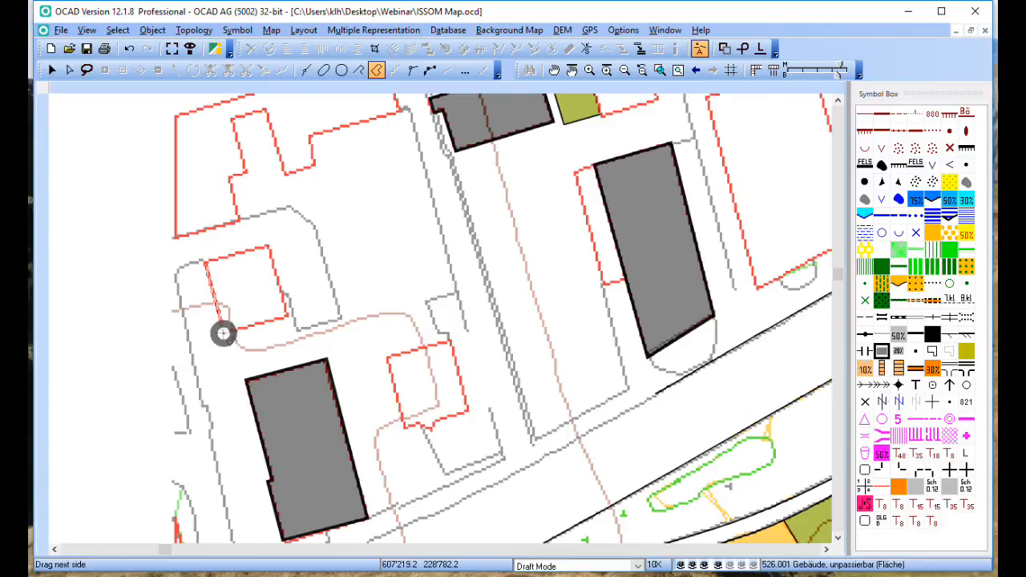
left_click(288, 318)
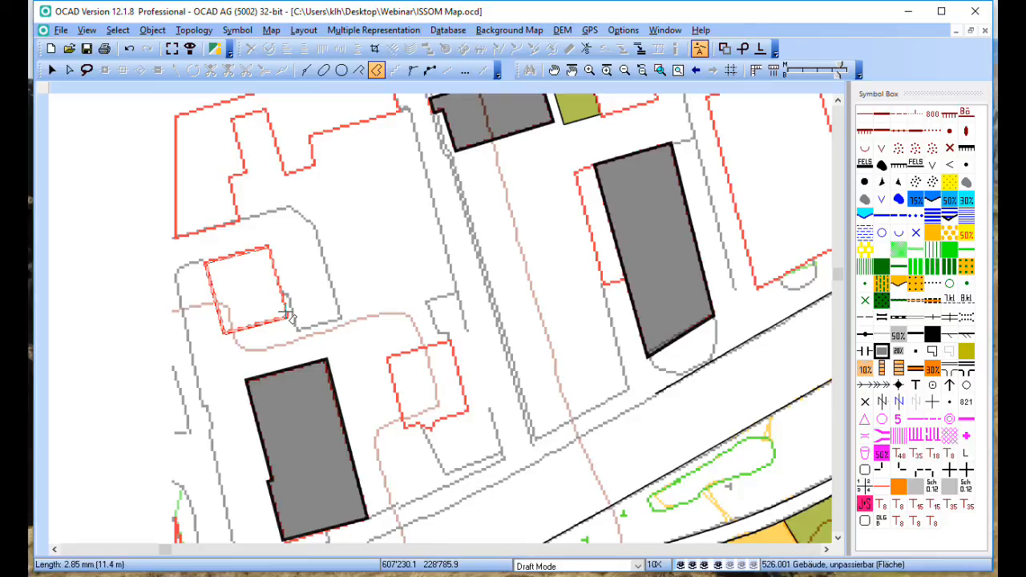
left_click(286, 314)
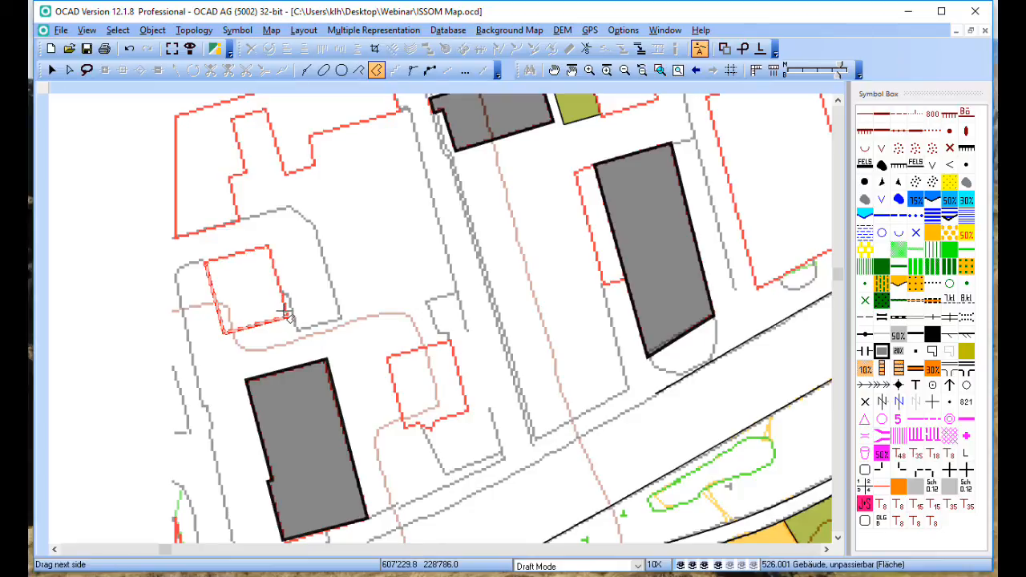
left_click(298, 299)
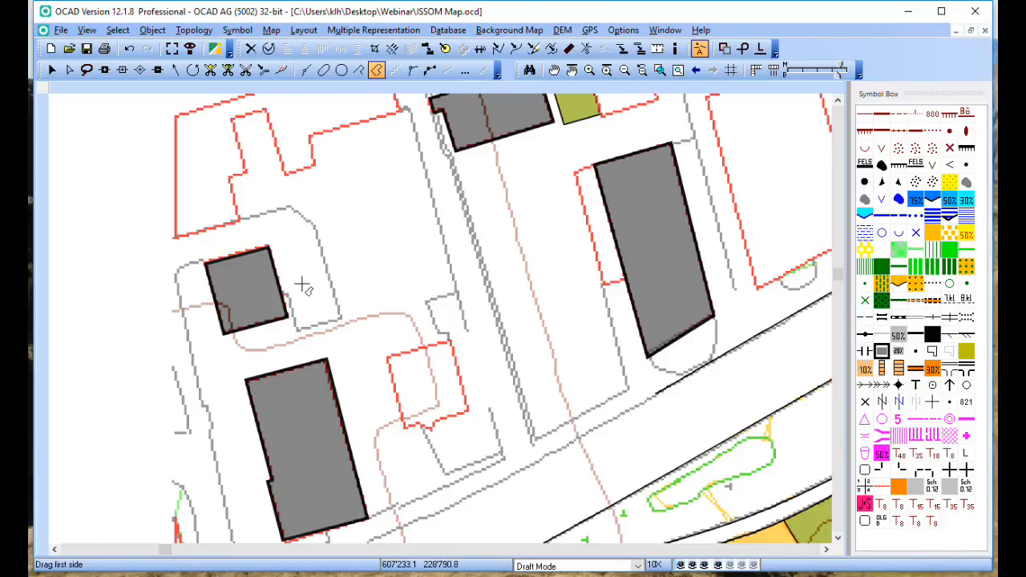
Shift the upper edge of the new square building slightly outward onto the red template outline, and deselect the building
key("space")
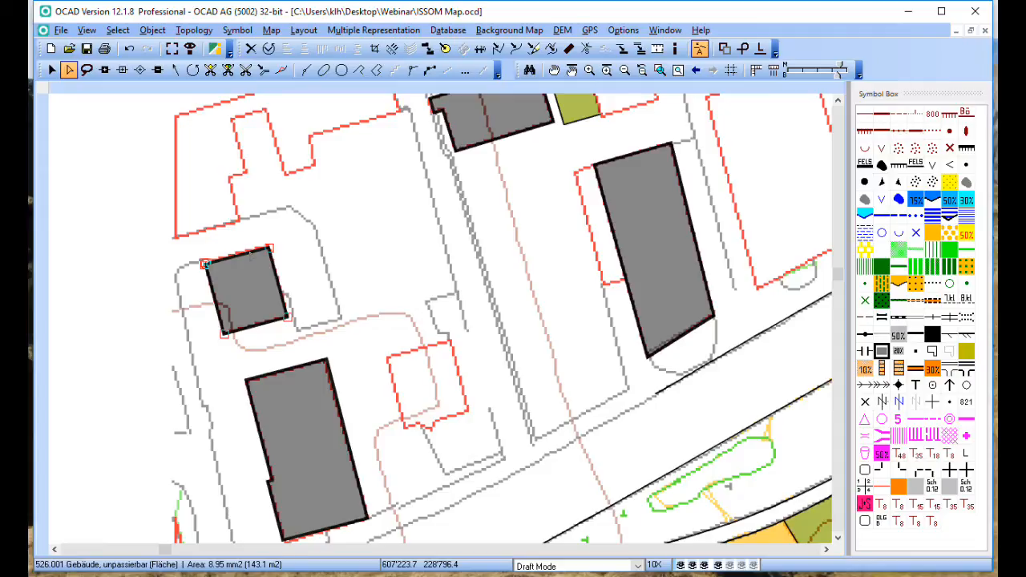
left_click_drag(237, 257, 239, 252)
left_click(351, 246)
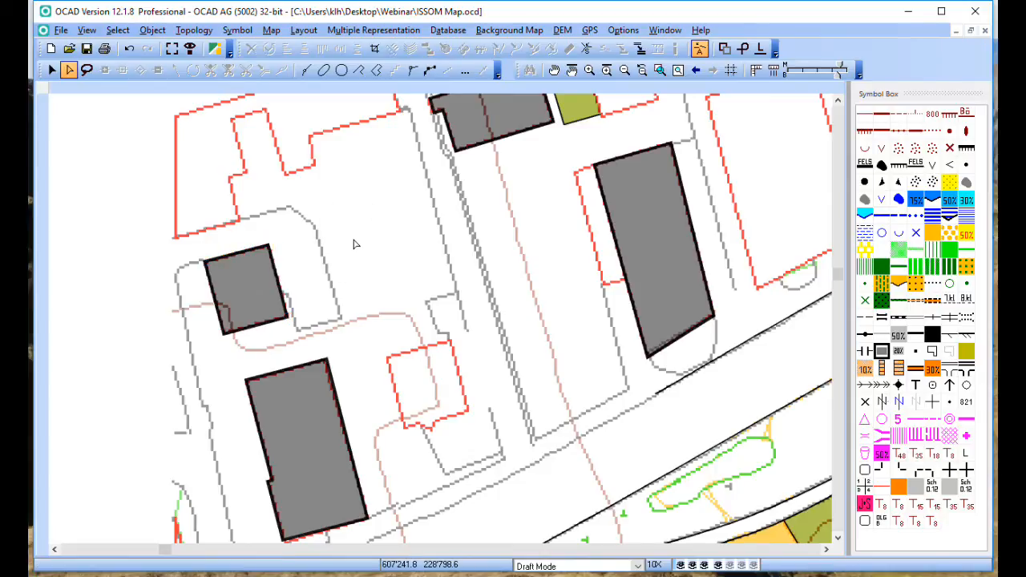
Trace the L-shaped building beside the olive-green area in rectangular mode, including its small corner notches, and close it as a building area
scroll(351, 243, "up", 2)
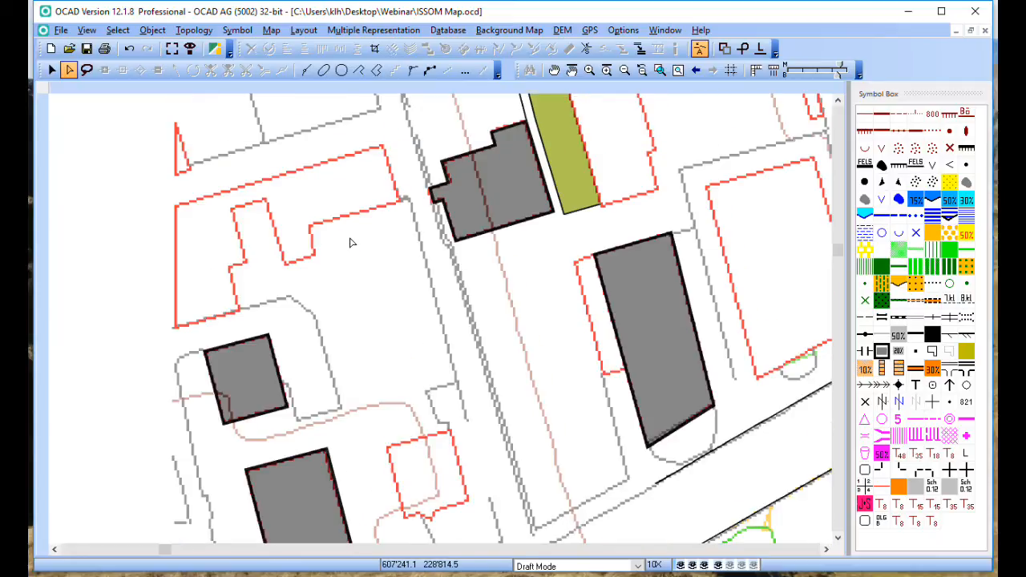
scroll(350, 243, "up", 2)
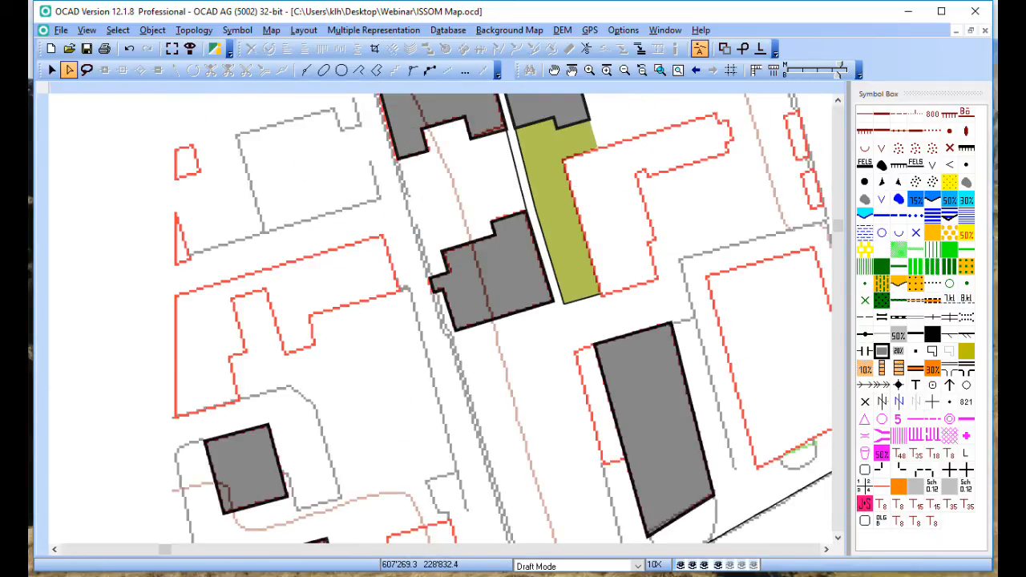
left_click(376, 70)
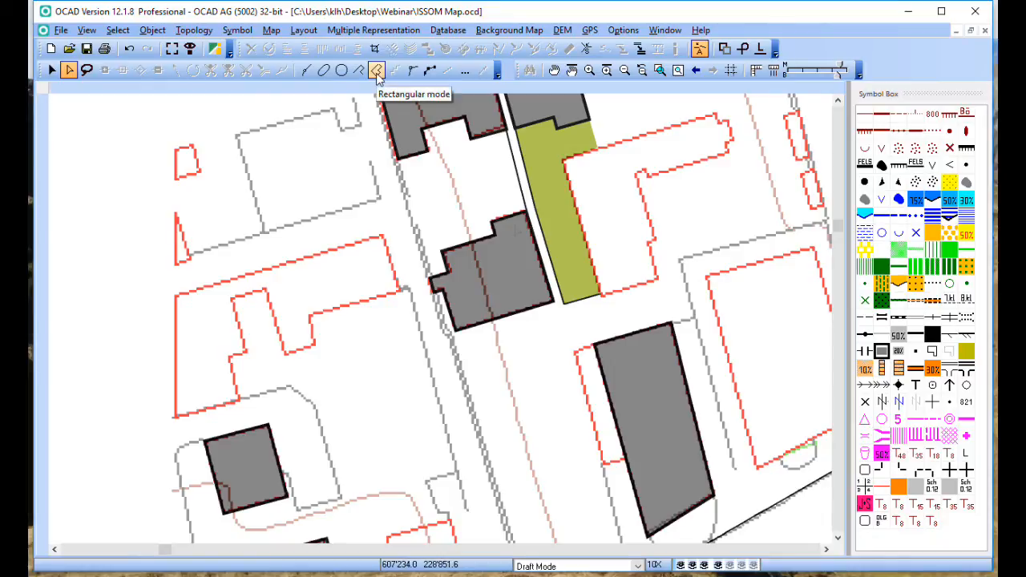
left_click(377, 74)
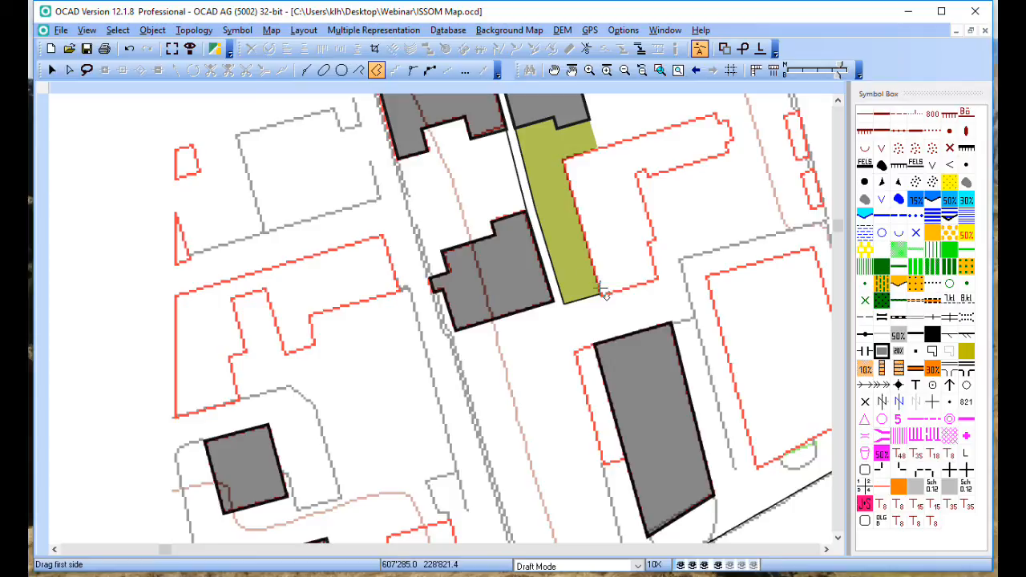
left_click_drag(600, 298, 565, 160)
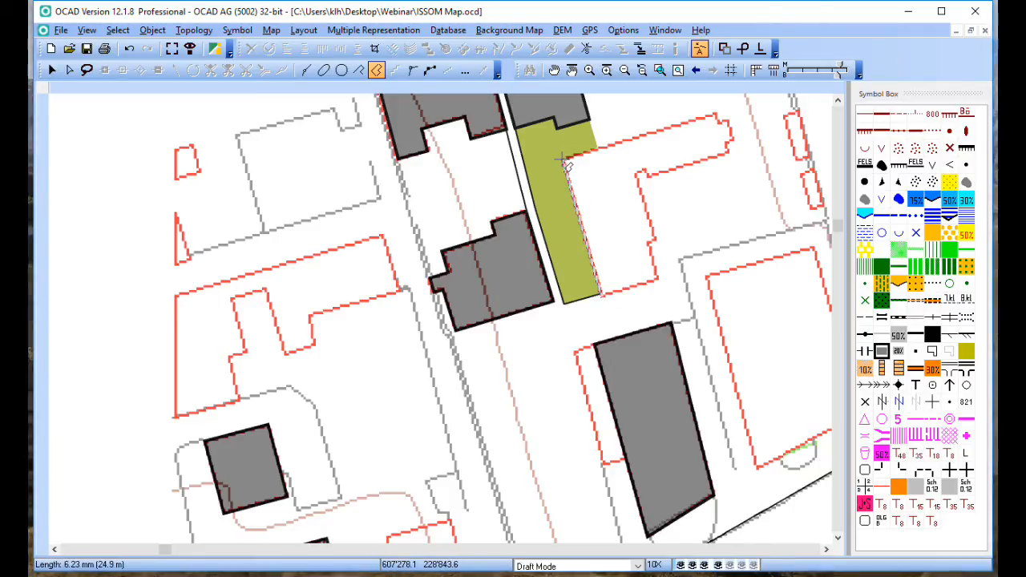
left_click(718, 117)
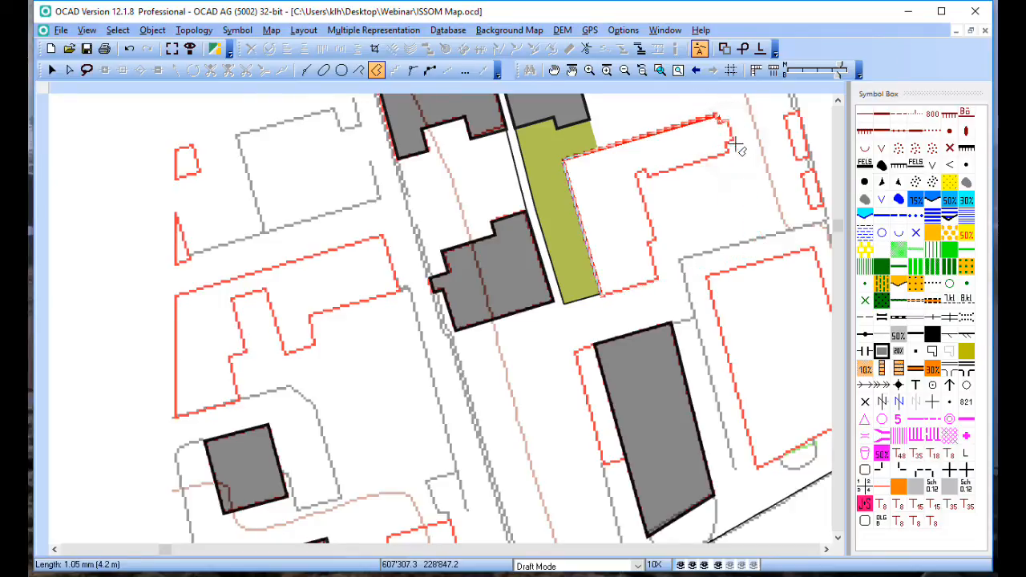
left_click(729, 142)
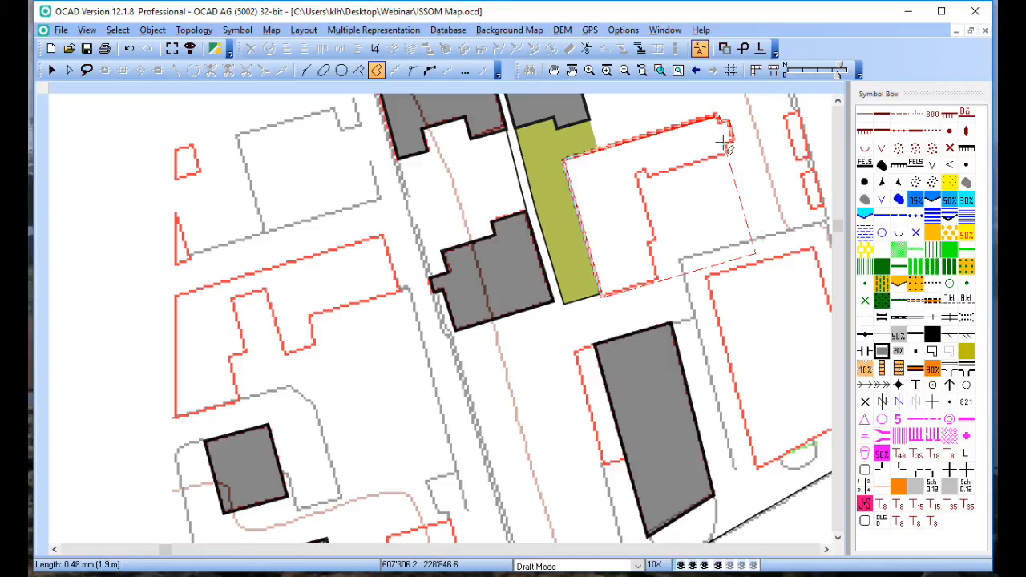
left_click(645, 173)
left_click(639, 171)
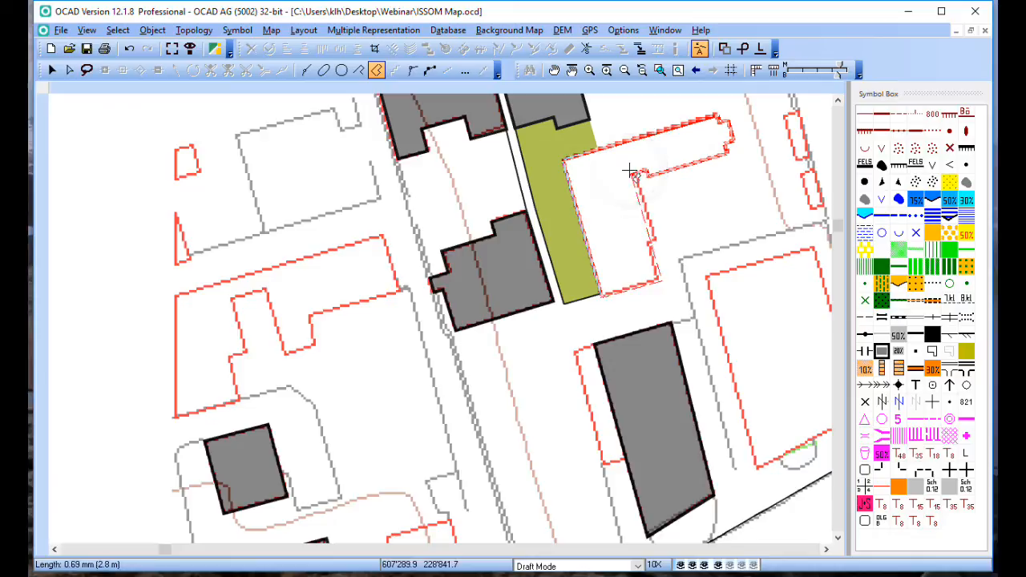
left_click(643, 195)
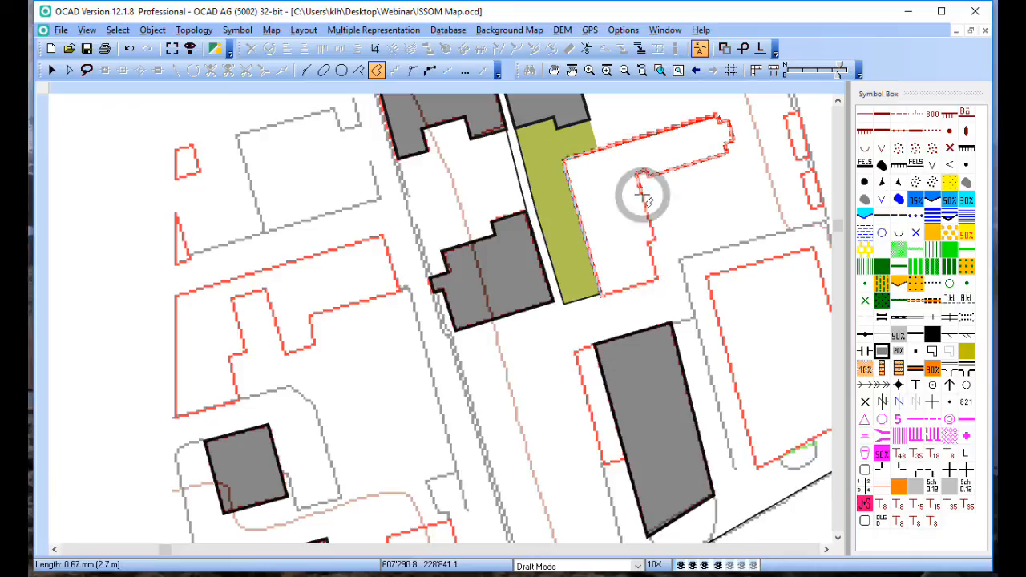
left_click(658, 244)
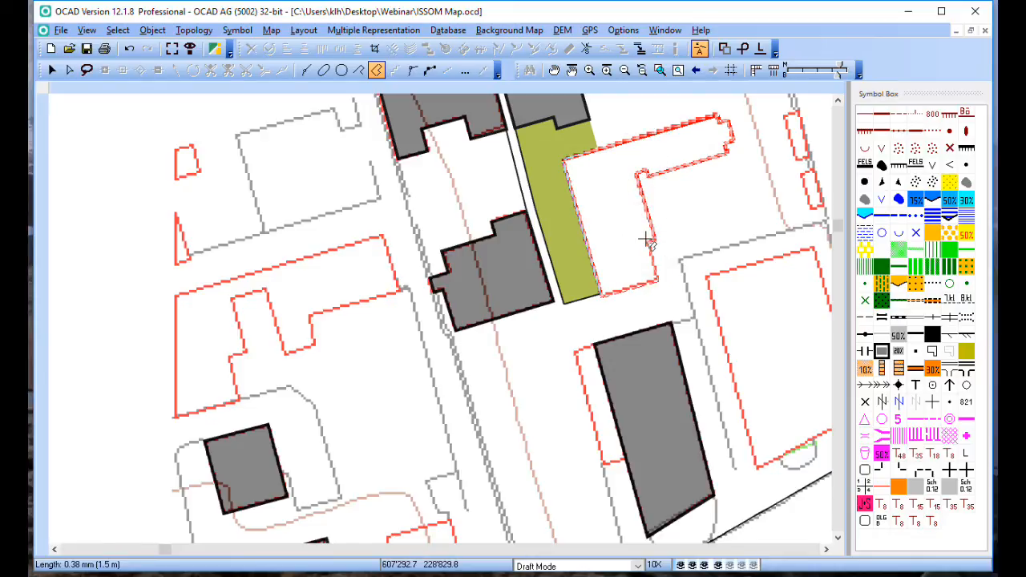
double_click(615, 237)
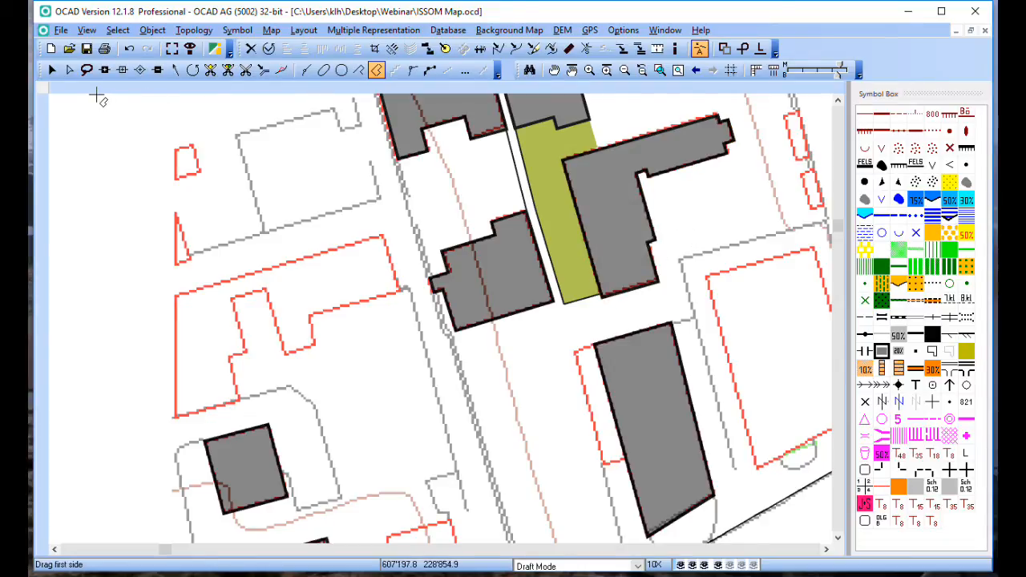
Trace the large notched building north of the small square one in rectangular mode, extending its west end past the template's cut-off edge
scroll(379, 198, "down", 1)
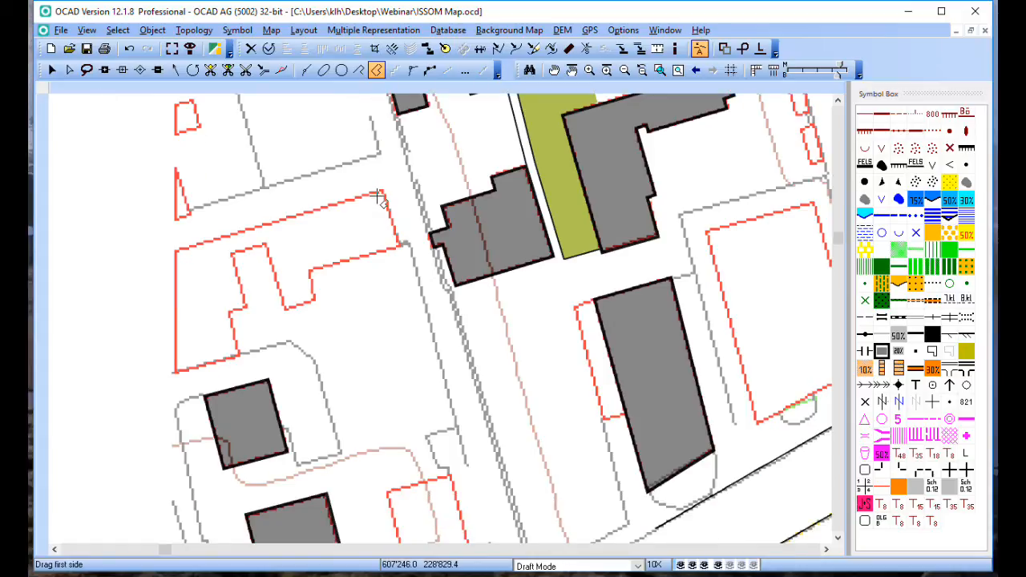
scroll(378, 198, "left", 1)
scroll(379, 198, "left", 1)
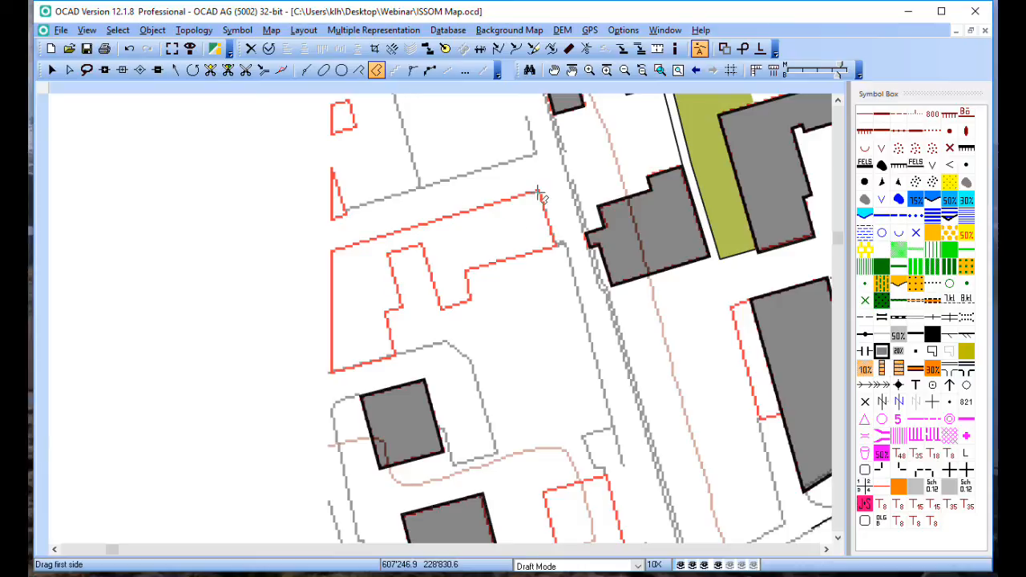
left_click_drag(539, 193, 277, 267)
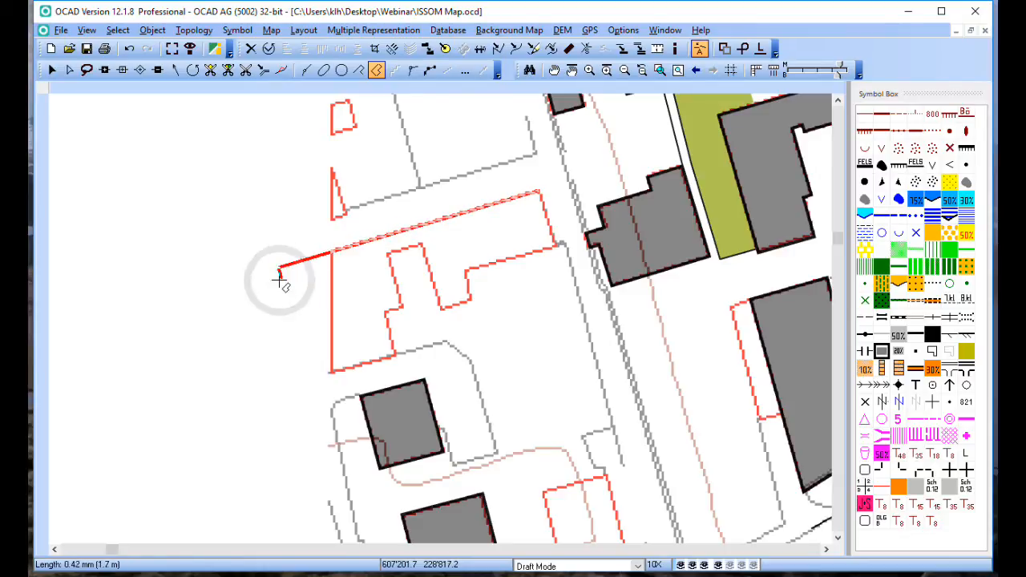
left_click(312, 380)
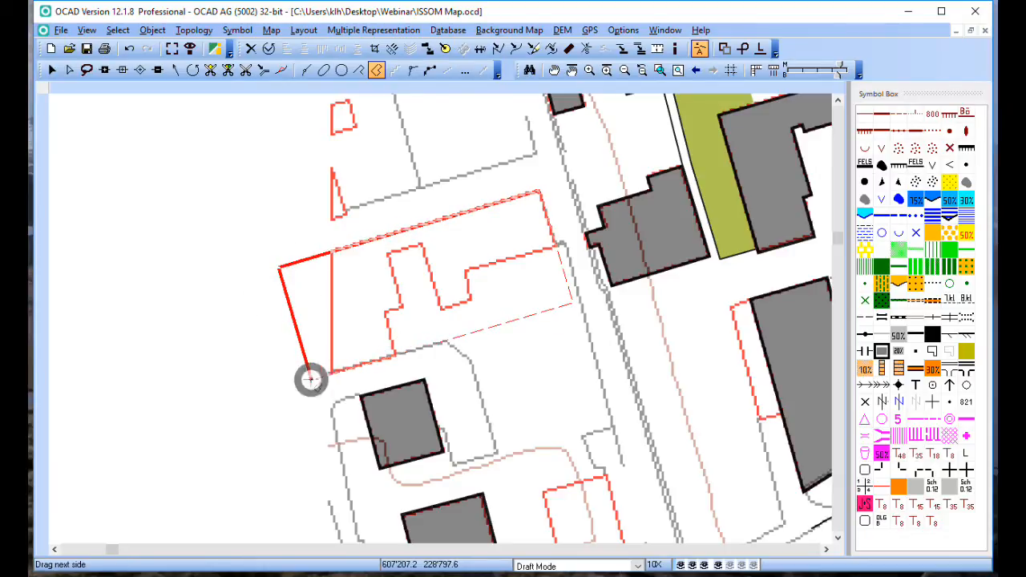
left_click(394, 354)
left_click_drag(394, 355, 423, 246)
left_click_drag(423, 246, 466, 270)
double_click(468, 269)
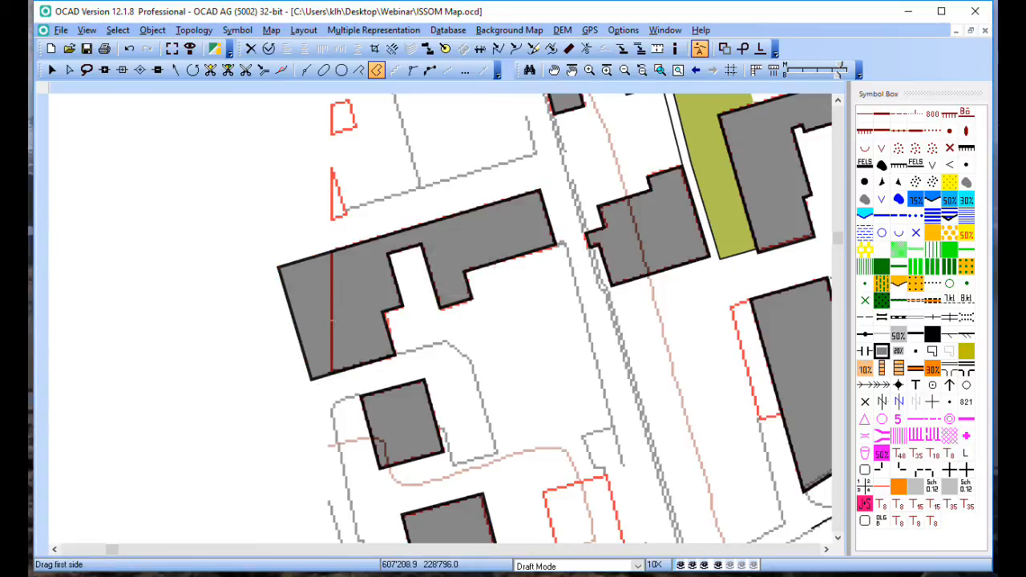
Trim the notched building at the template edge by adding two vertices on that line and deleting the two outer western corners
left_click(67, 70)
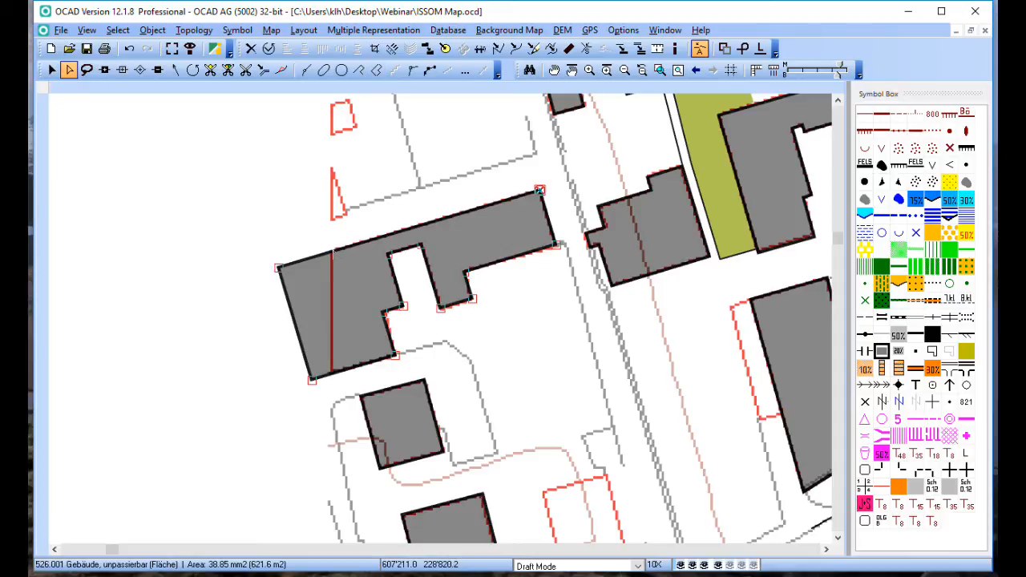
left_click(331, 253)
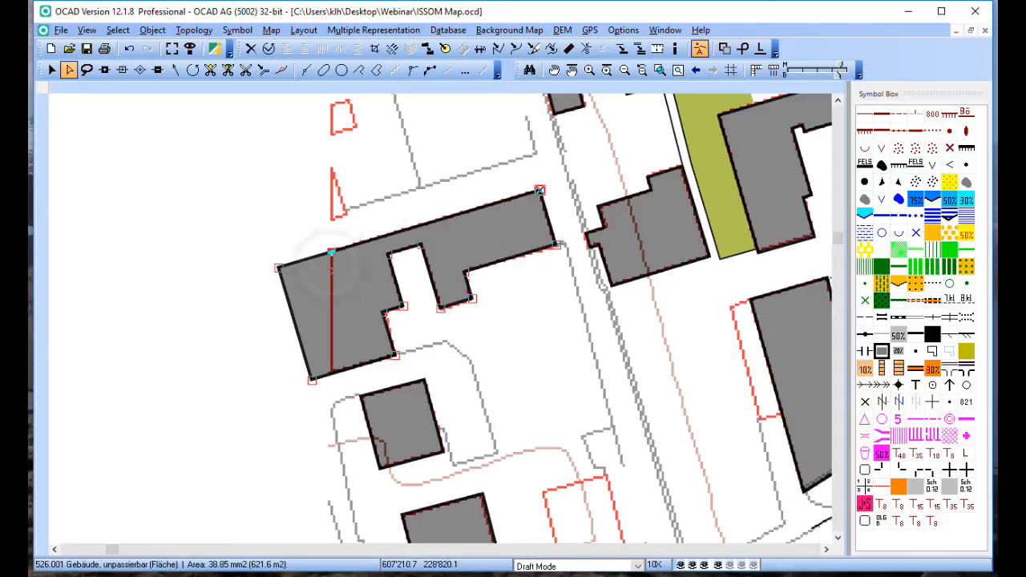
left_click(331, 374)
left_click(278, 268, "ctrl")
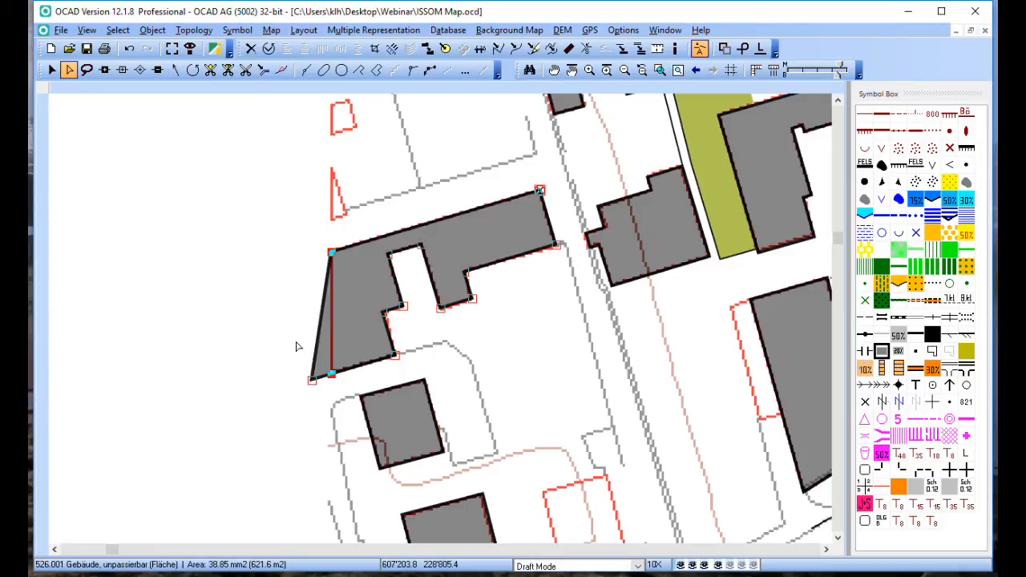
left_click(313, 380, "ctrl")
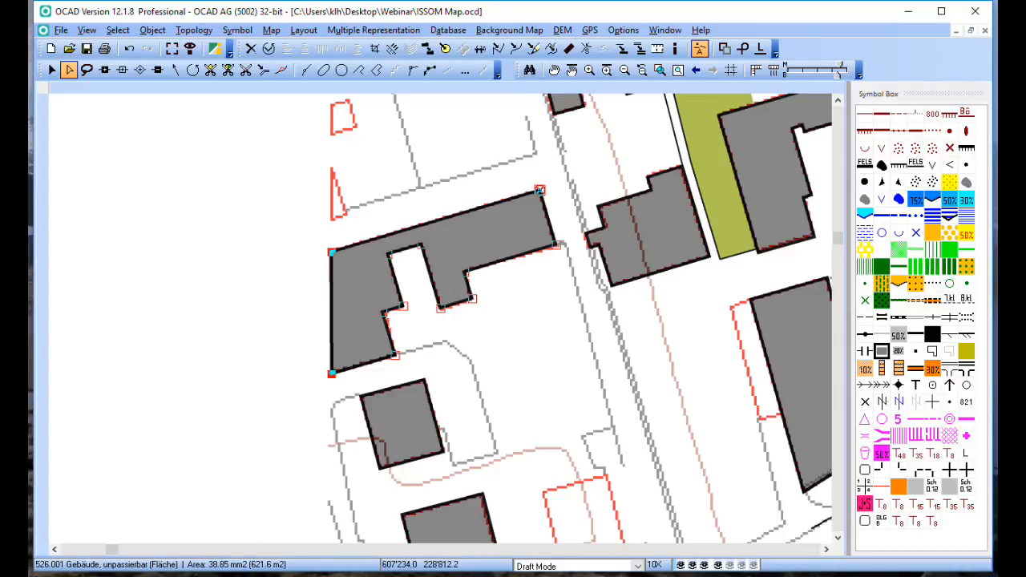
Duplicate the small square building and move the copy onto the matching red outline to the southeast
scroll(437, 289, "down", 3)
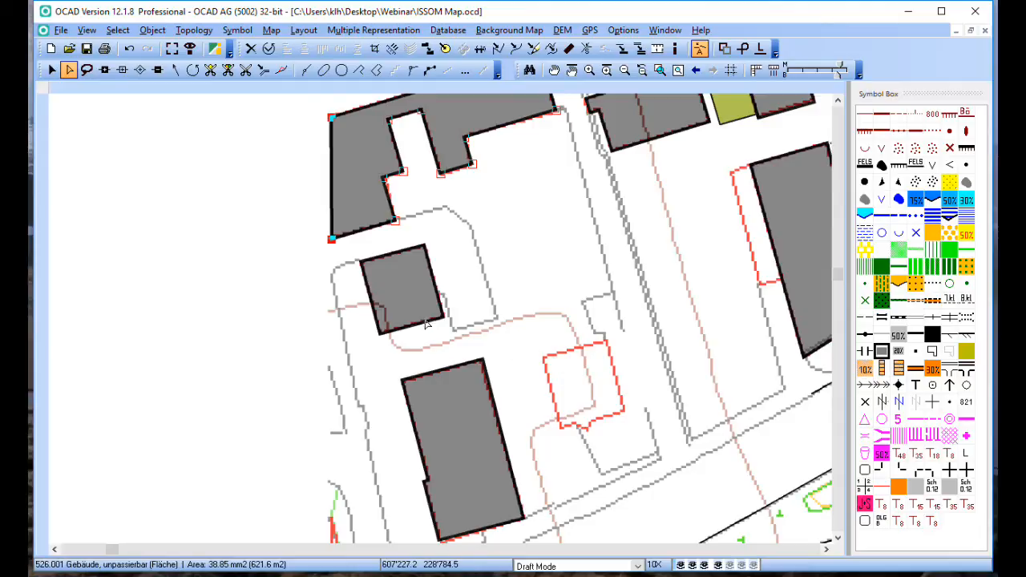
left_click(417, 281)
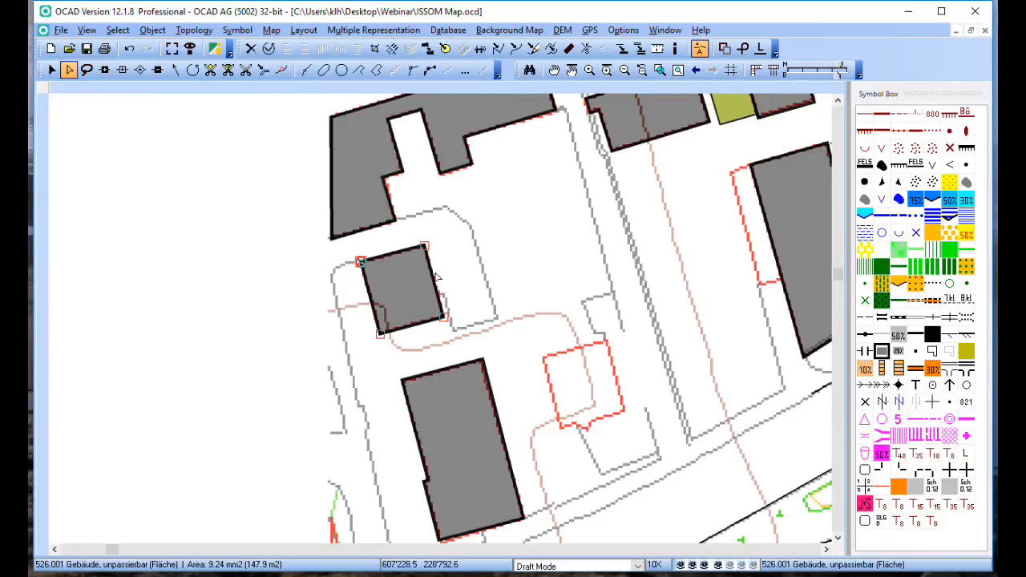
left_click(427, 49)
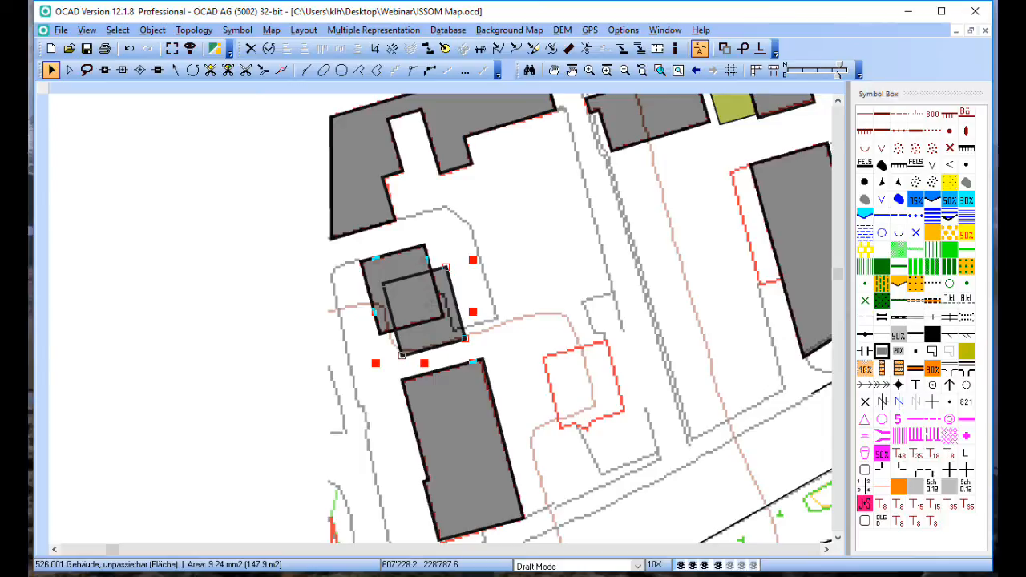
left_click_drag(448, 304, 605, 376)
left_click(614, 450)
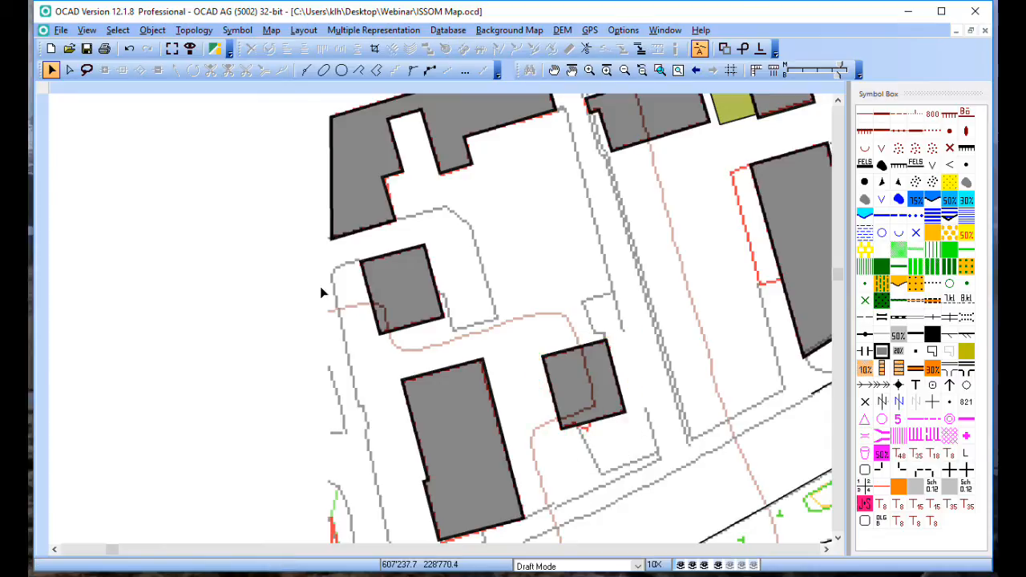
Add three vertices on the south edge of the copied square building and pull the middle one out to the small red projection
left_click(69, 70)
scroll(561, 441, "down", 1)
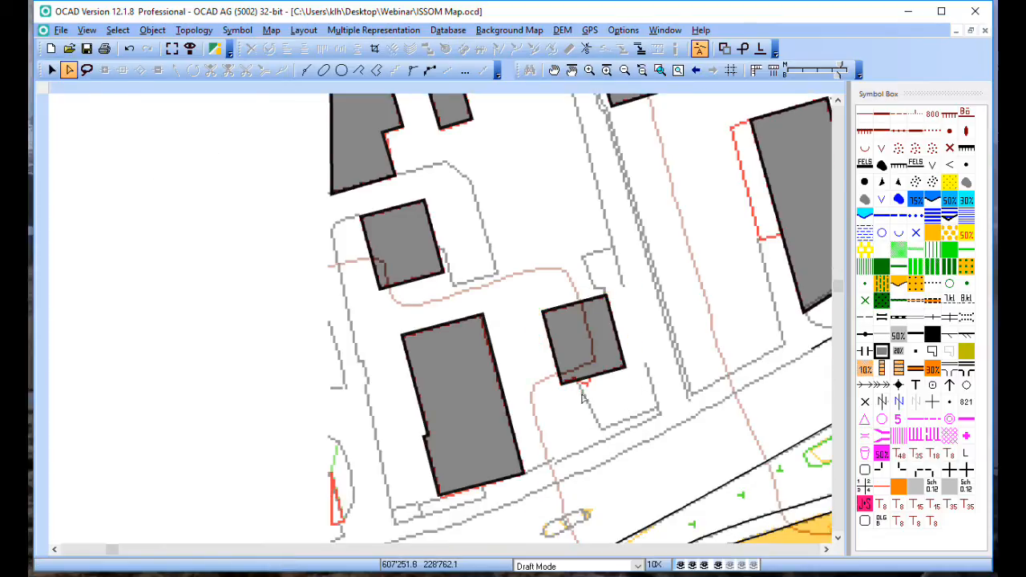
scroll(590, 387, "up", 1)
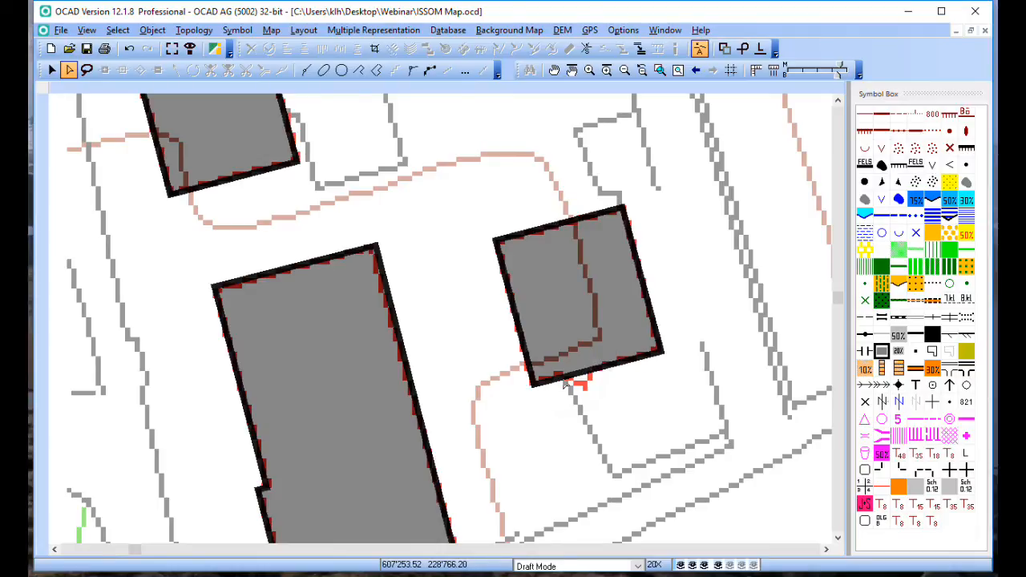
left_click(573, 384)
left_click(557, 381)
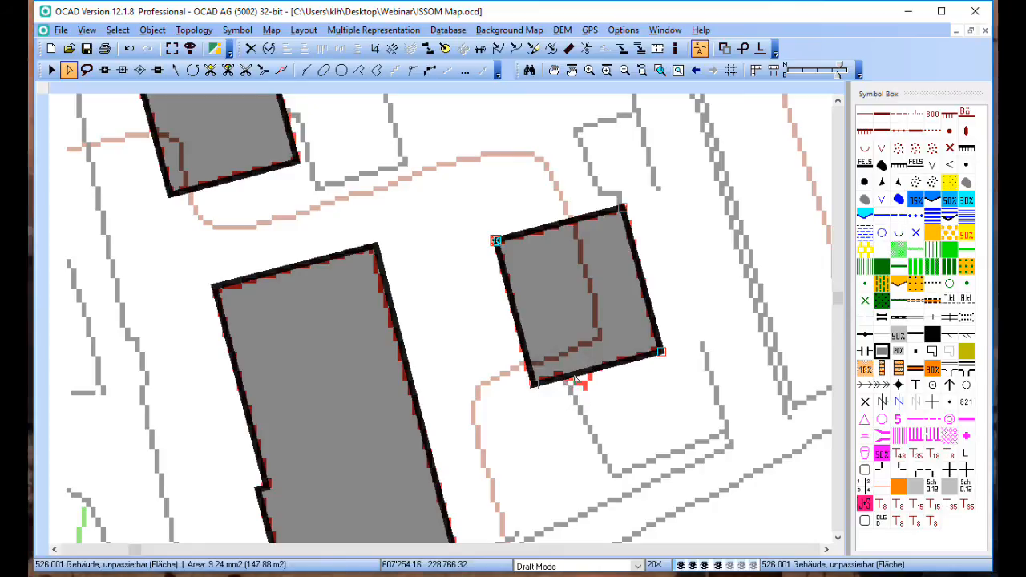
left_click(567, 387)
left_click(594, 371)
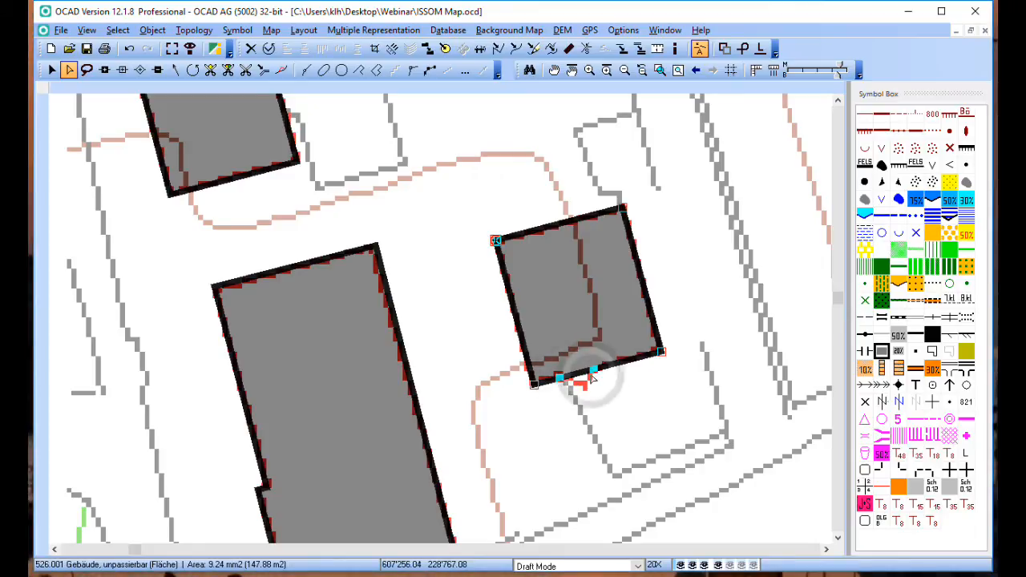
left_click(578, 375)
left_click_drag(578, 374, 584, 386)
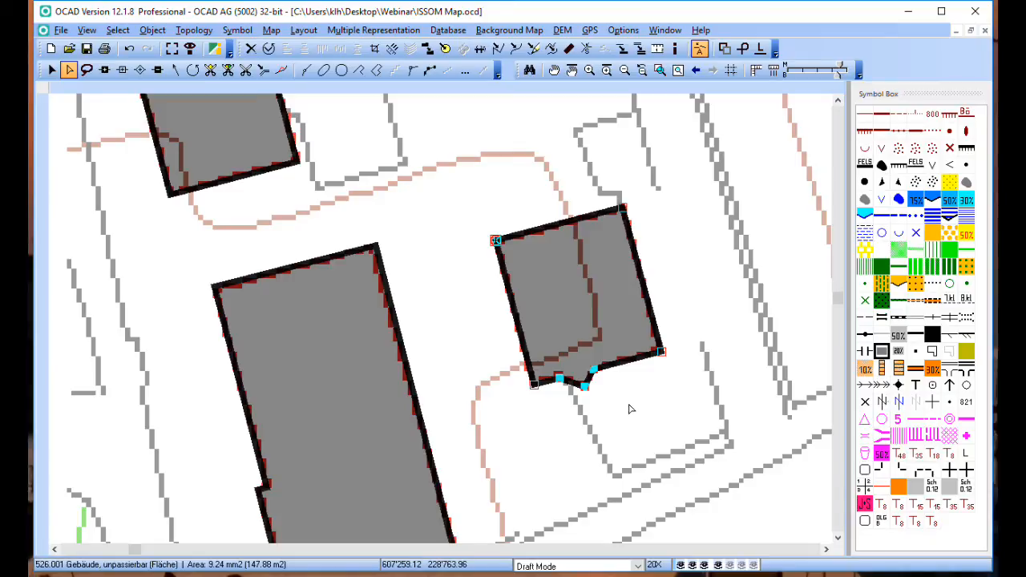
left_click(624, 414)
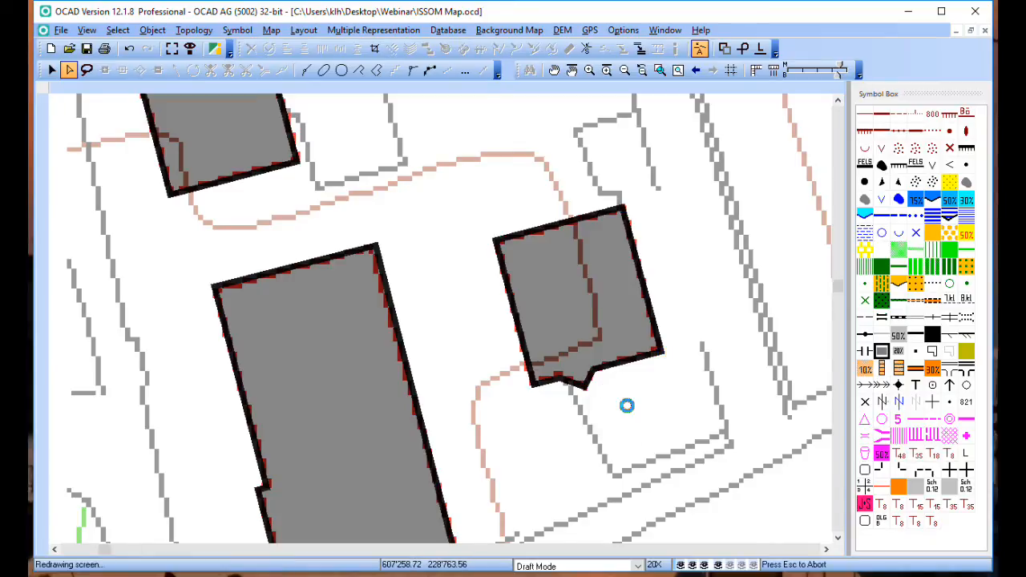
Draw a straight wall about 5.8 m long with symbol 521.001 Unpassierbare Mauer, Stützmauer, north of the gap between the two northernmost buildings
scroll(625, 405, "down", 1)
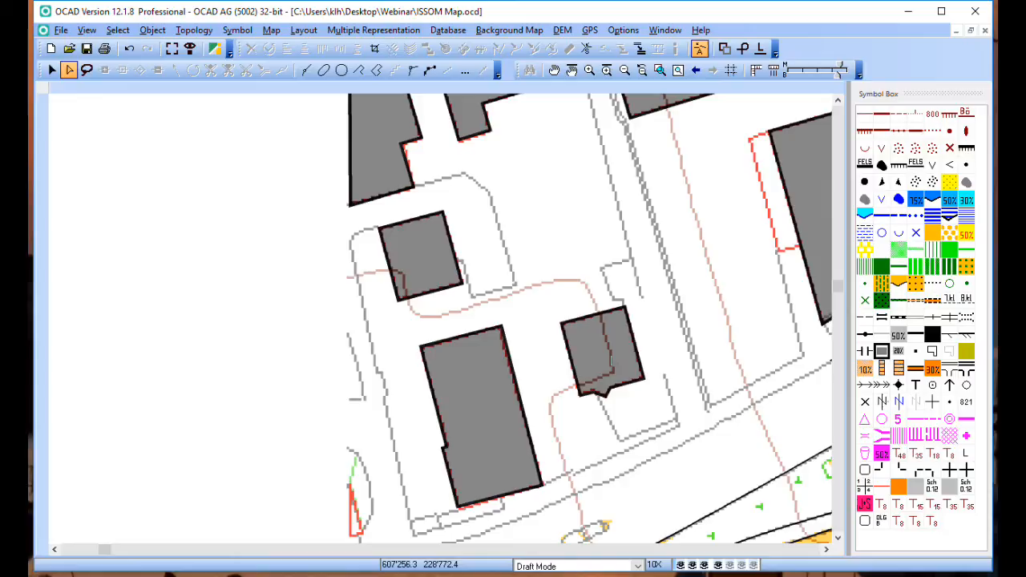
scroll(610, 350, "up", 8)
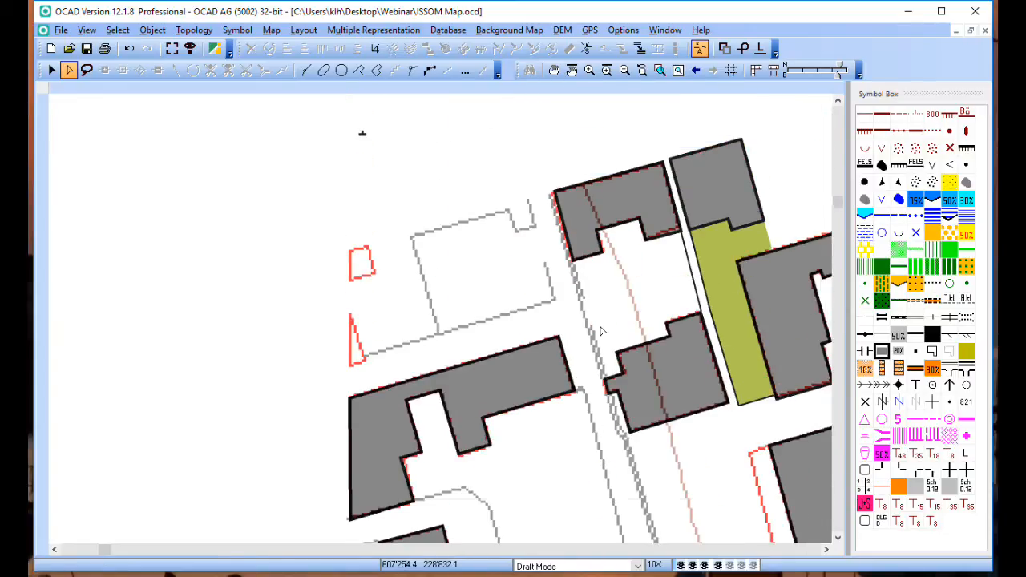
scroll(361, 201, "up", 1)
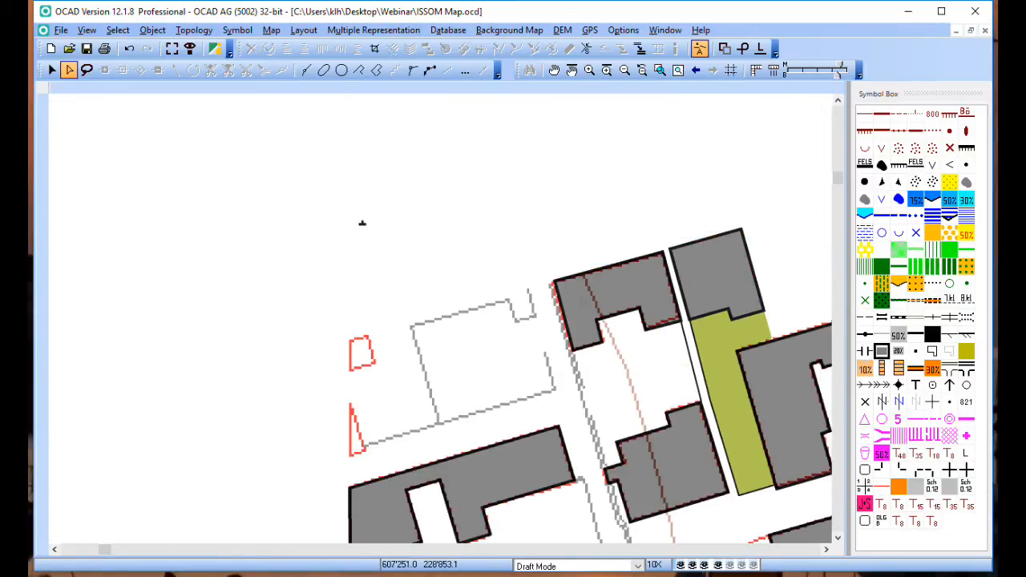
scroll(586, 300, "down", 2)
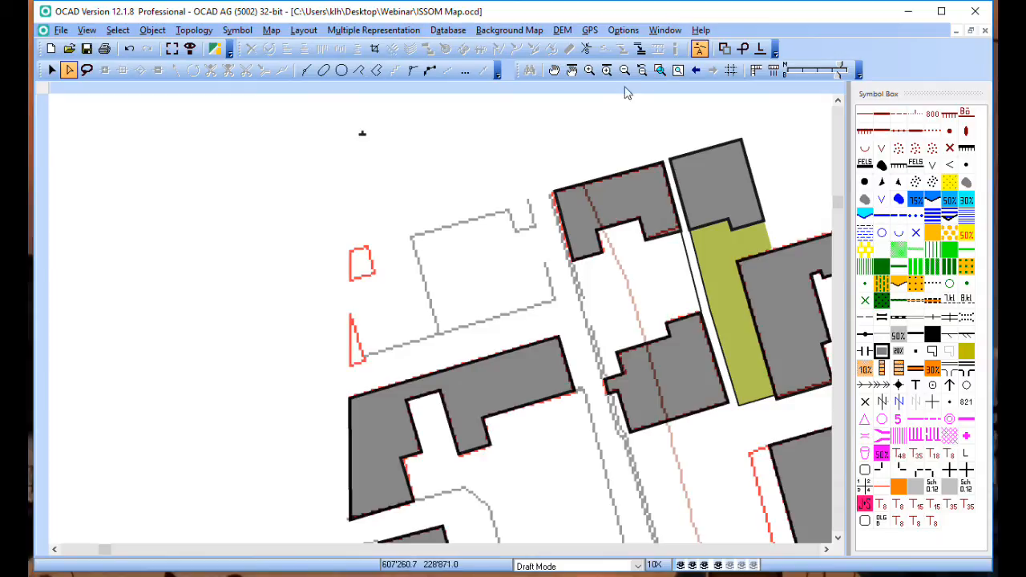
scroll(697, 250, "up", 1)
scroll(667, 230, "up", 3)
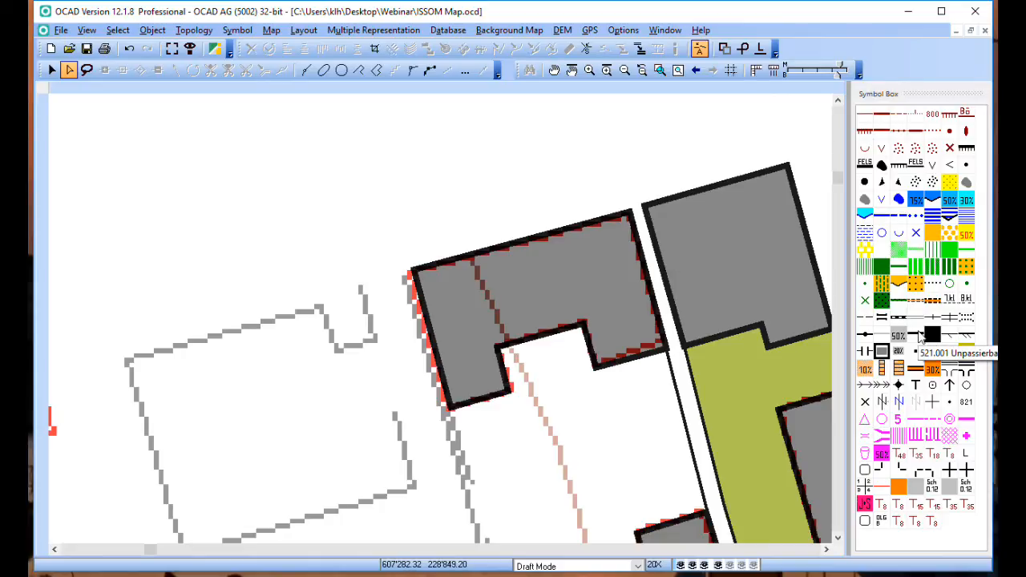
left_click(919, 336)
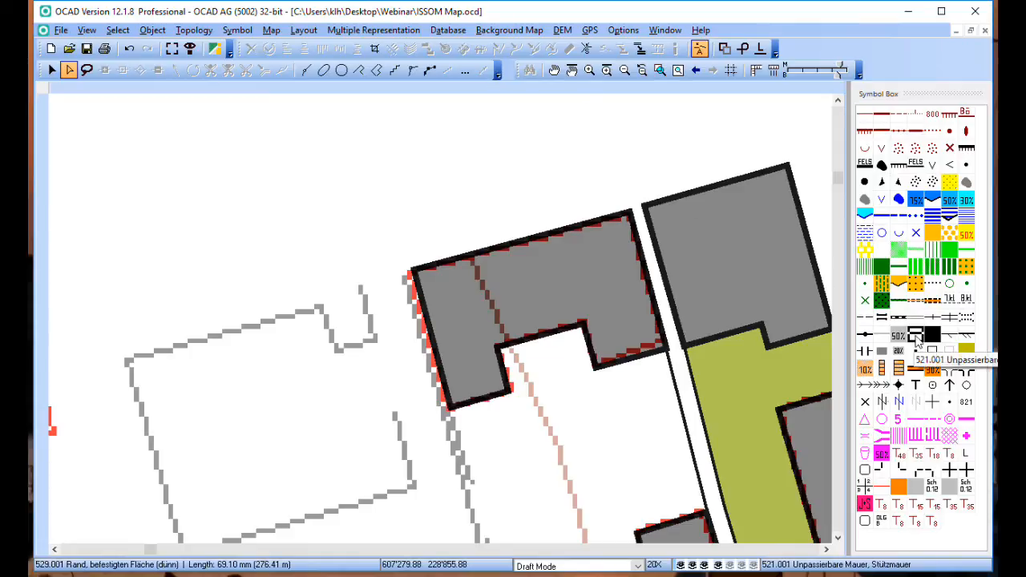
left_click(412, 70)
left_click_drag(633, 194, 614, 133)
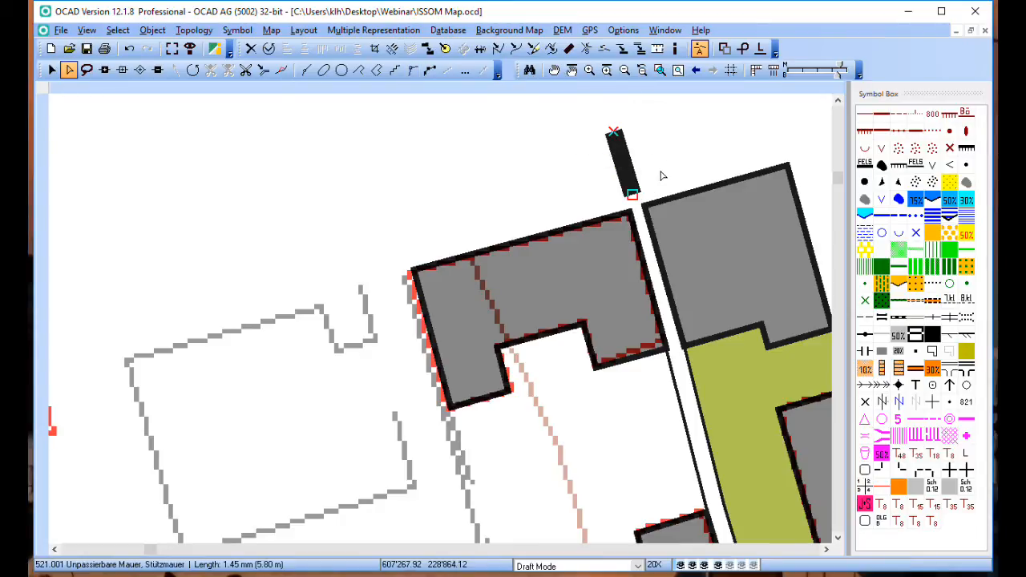
Nudge the short wall slightly south and east towards the gap between the two buildings
key("Down")
key("Down")
key("Right")
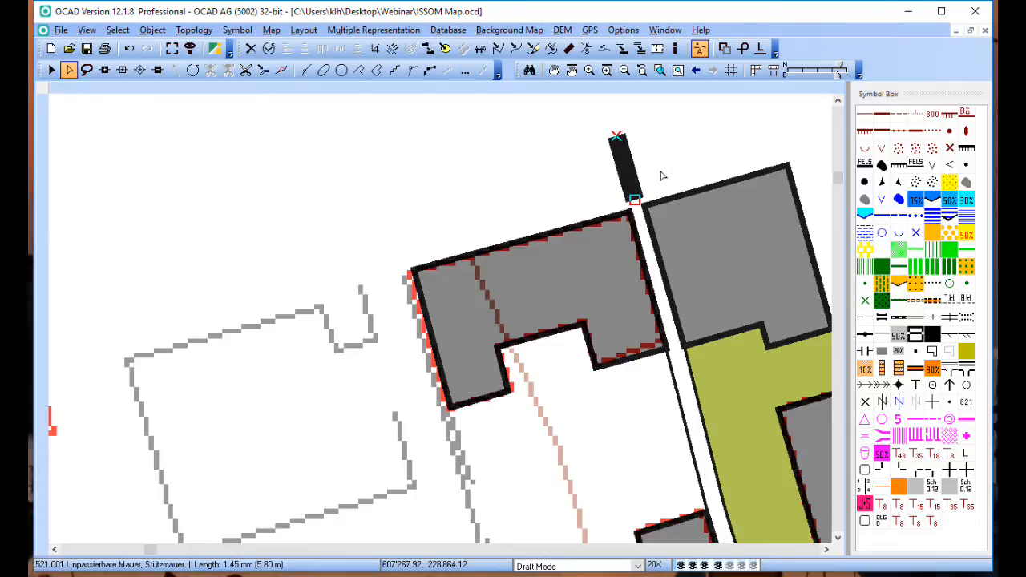
left_click(658, 168)
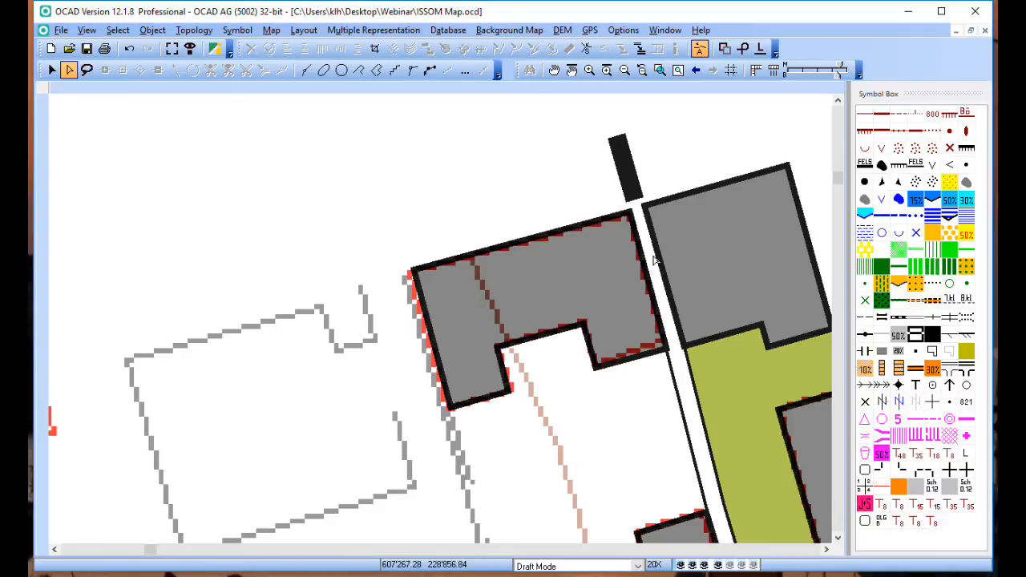
Widen the passage between the two northern buildings by shifting their facing edges slightly apart
left_click(664, 271)
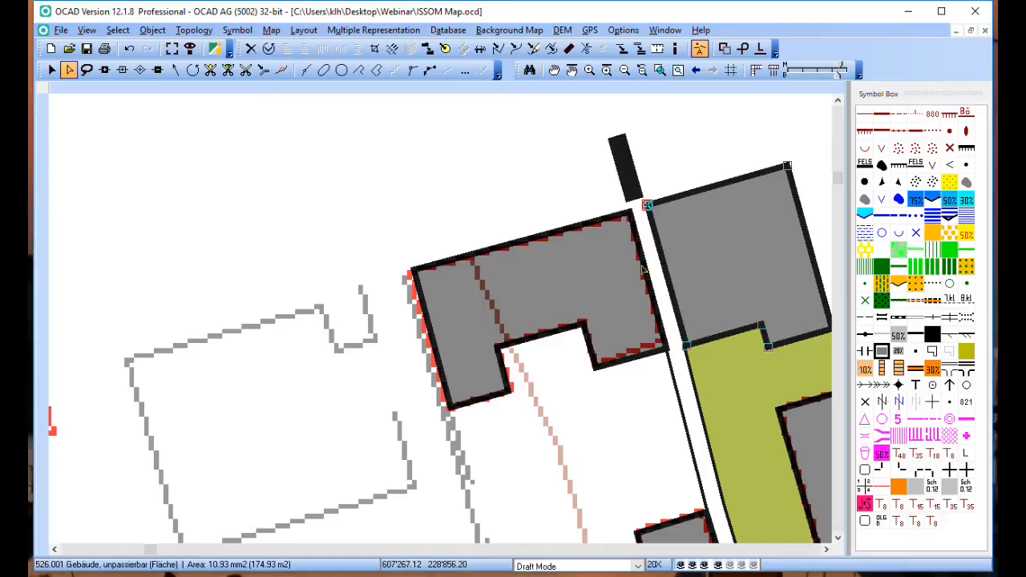
left_click(628, 270)
left_click_drag(649, 275, 645, 275)
left_click(561, 190)
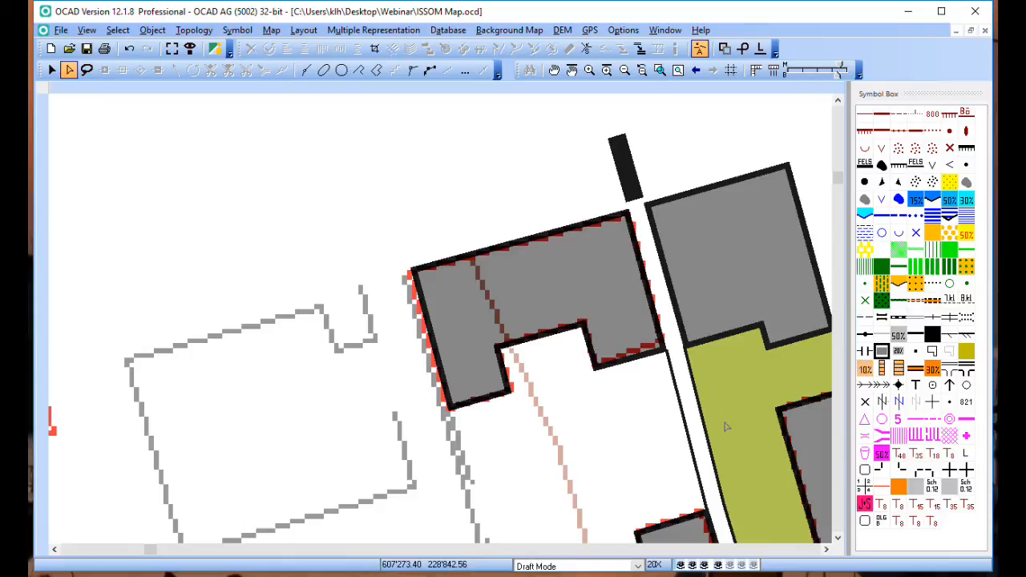
Change the edge line along the west and south sides of the olive-green area to wall symbol 521.001 Unpassierbare Mauer, Stützmauer
scroll(726, 427, "down", 4)
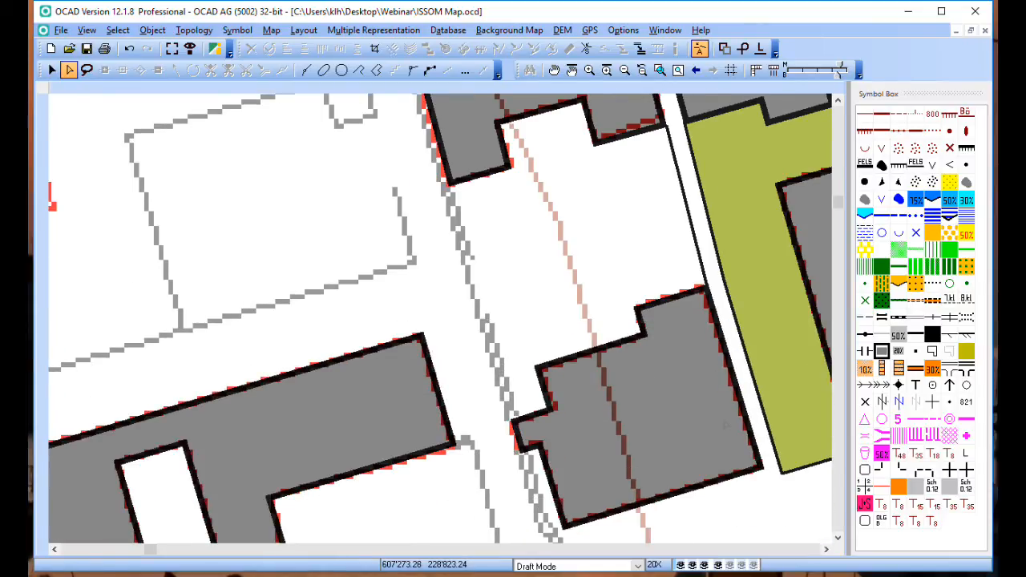
scroll(725, 426, "right", 2)
scroll(724, 425, "right", 2)
scroll(682, 433, "up", 1)
scroll(601, 397, "up", 1)
scroll(600, 396, "down", 1)
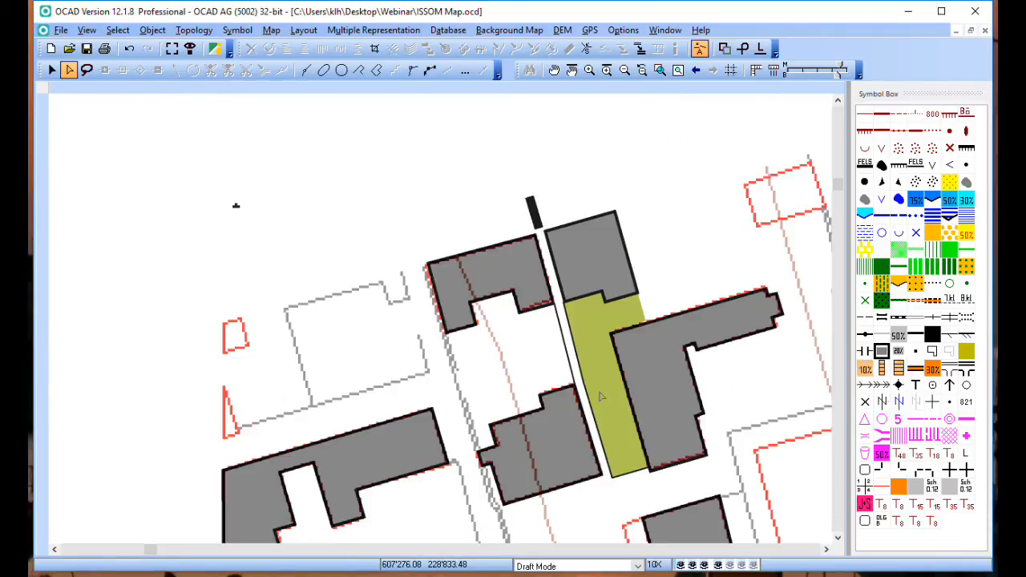
left_click(579, 364)
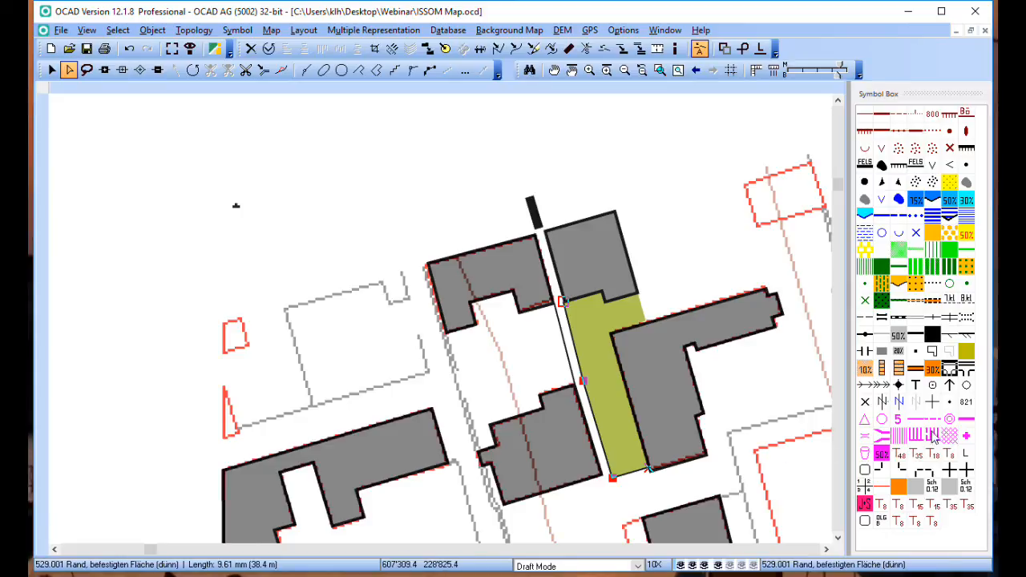
left_click(916, 337)
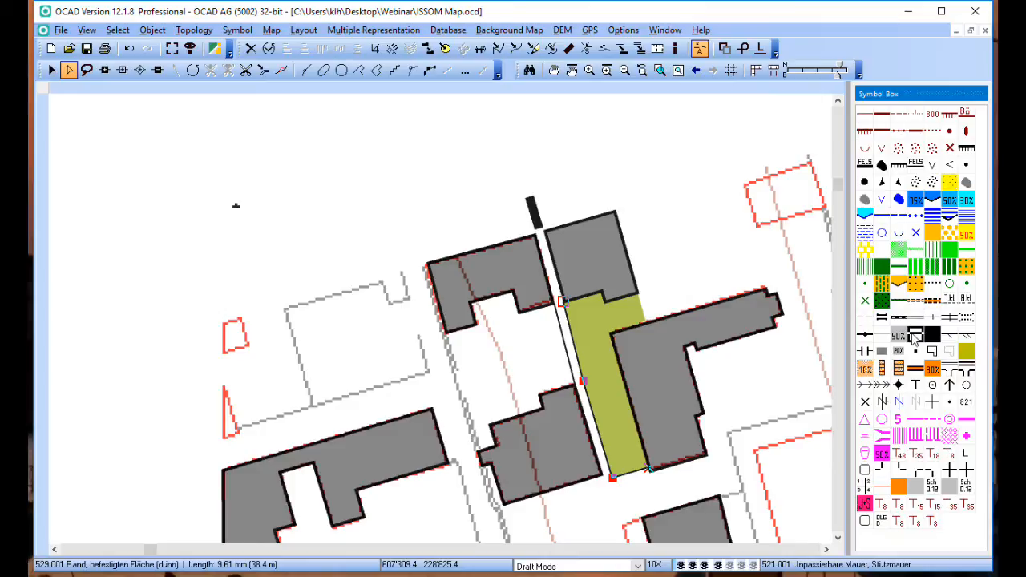
key("c")
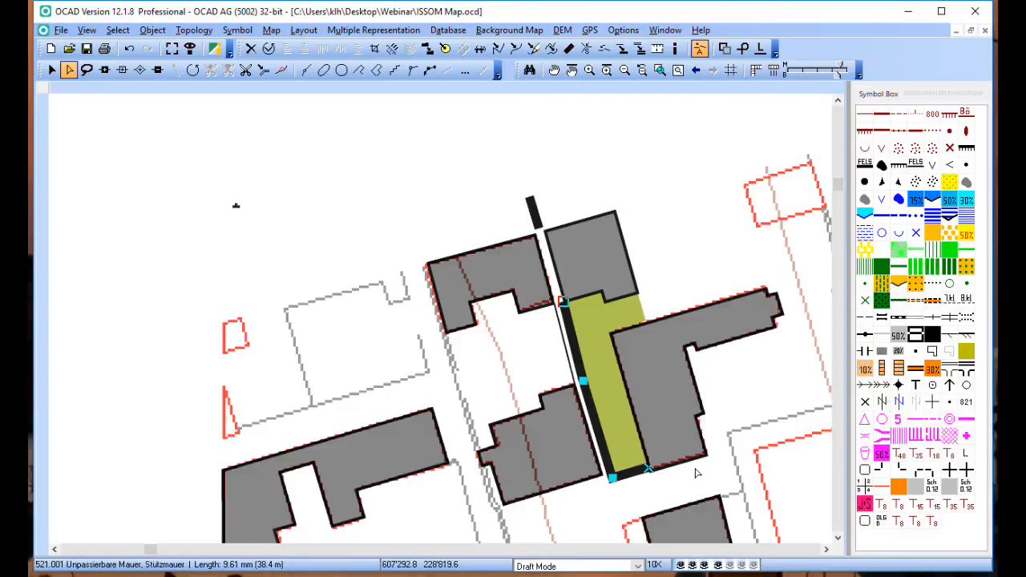
Shift the whole wall parallel inward onto the olive-green area, widening the passage west of it
scroll(577, 405, "up", 1)
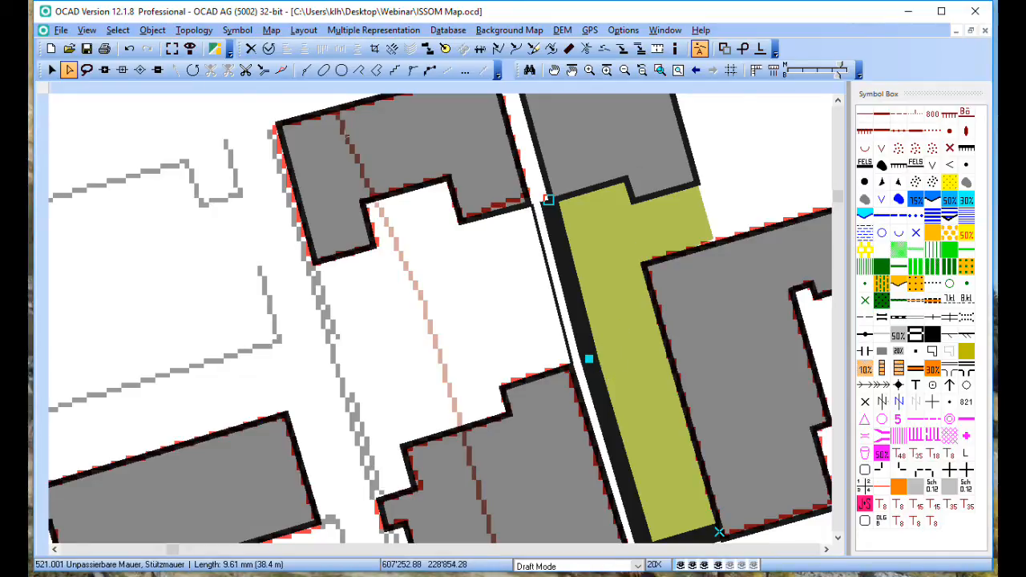
left_click(264, 71)
scroll(513, 339, "down", 2)
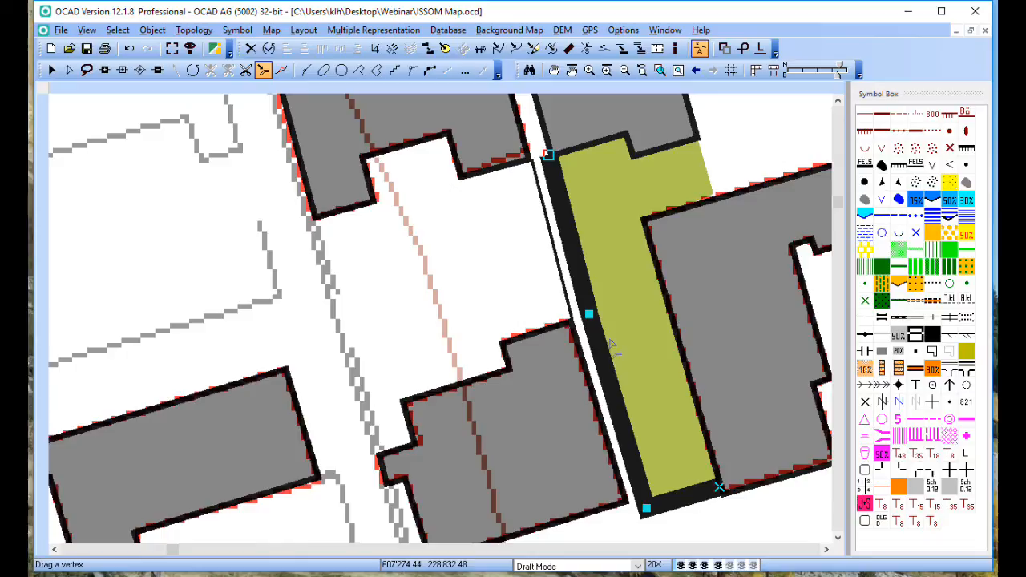
left_click_drag(593, 316, 599, 319)
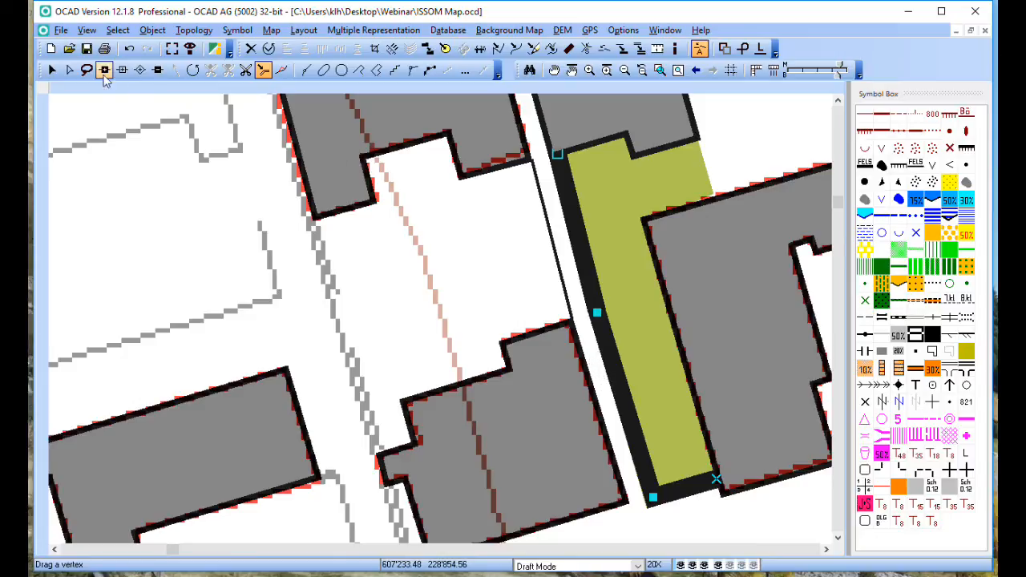
Move the wall's short south segment slightly outward so its end meets the corner of the adjoining building
left_click(70, 71)
left_click(685, 489)
left_click_drag(691, 491, 719, 487)
left_click(710, 527)
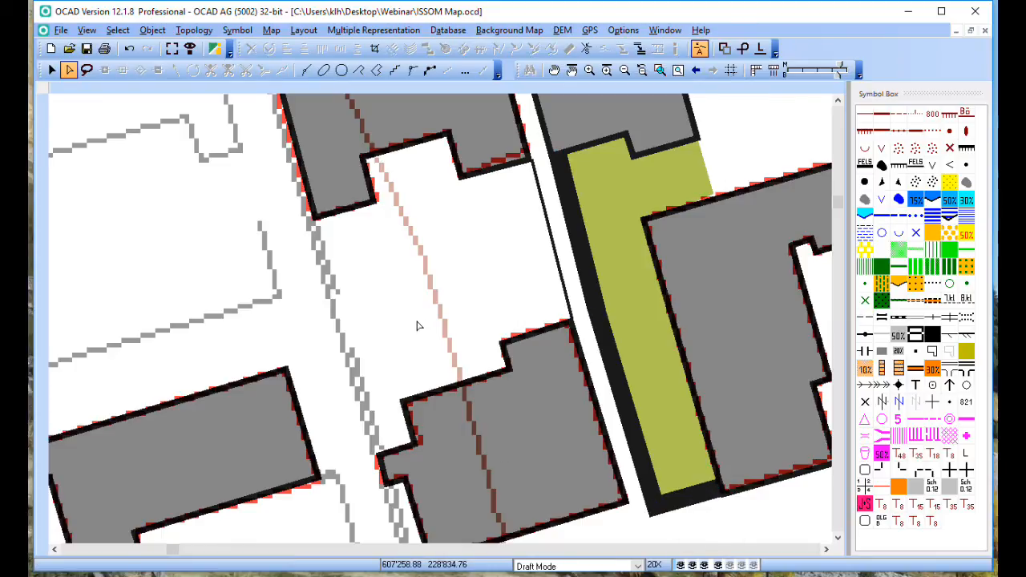
Trace the west and north sides of the grey outline west of the buildings as a wall in rectangular line mode, including its notch
key("Left")
key("Left")
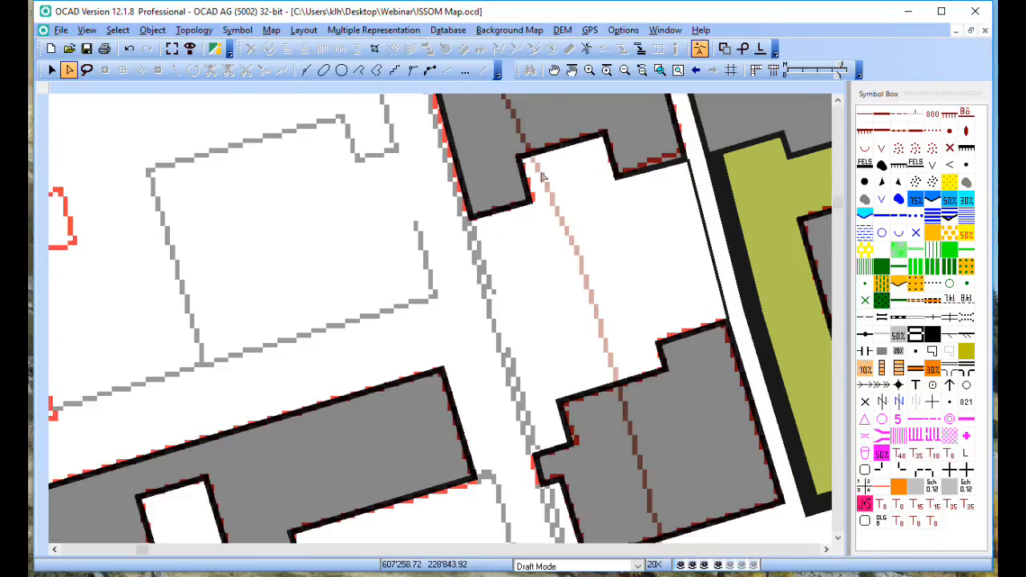
left_click(358, 70)
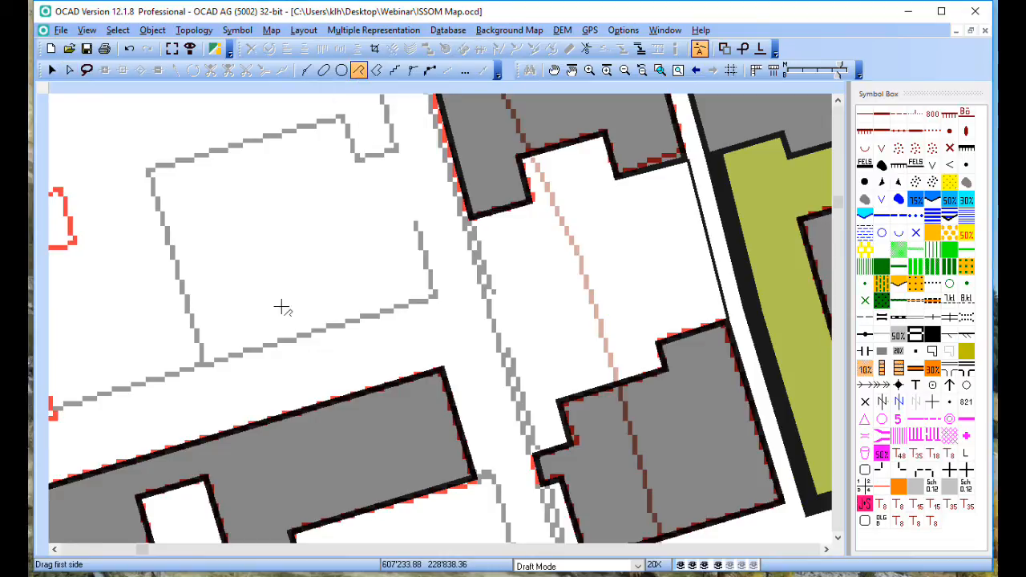
scroll(267, 337, "up", 1)
left_click_drag(202, 407, 153, 213)
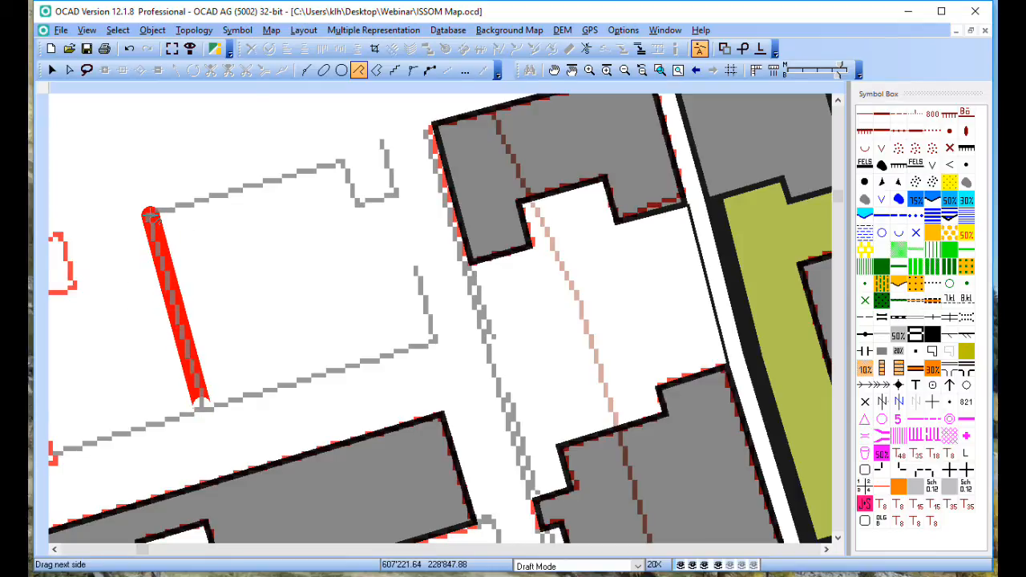
left_click(342, 166)
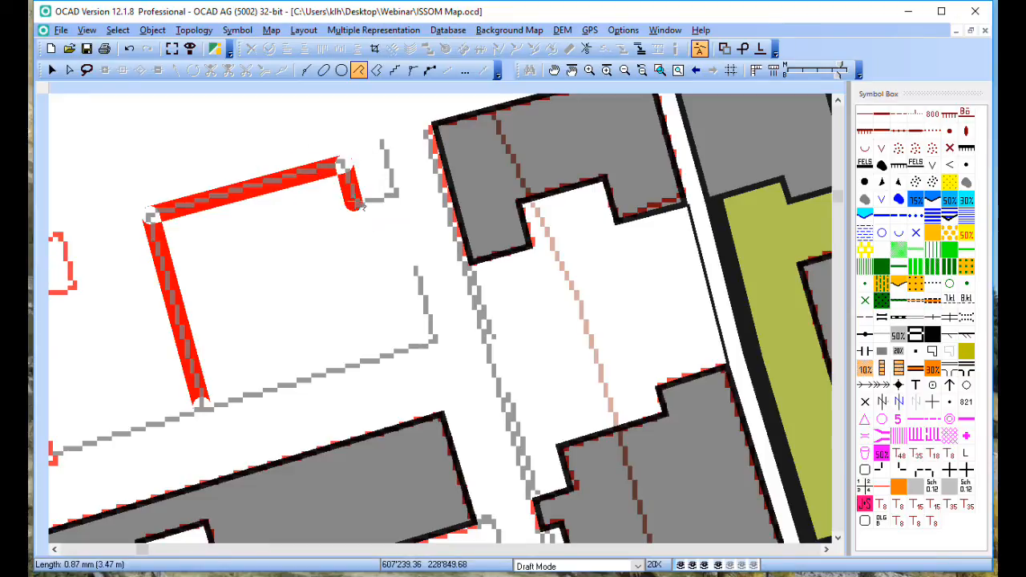
left_click(357, 206)
left_click(393, 195)
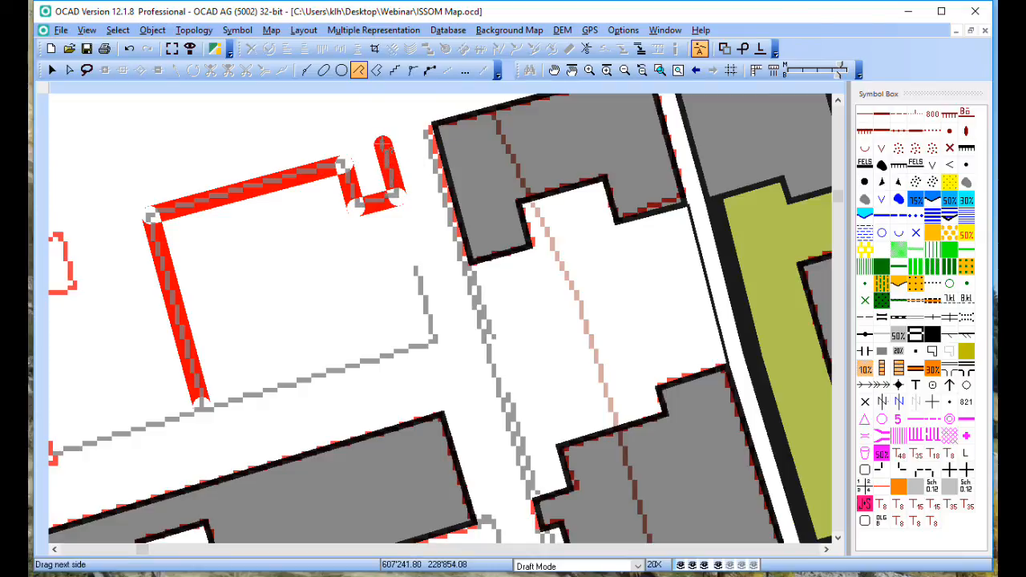
double_click(383, 145)
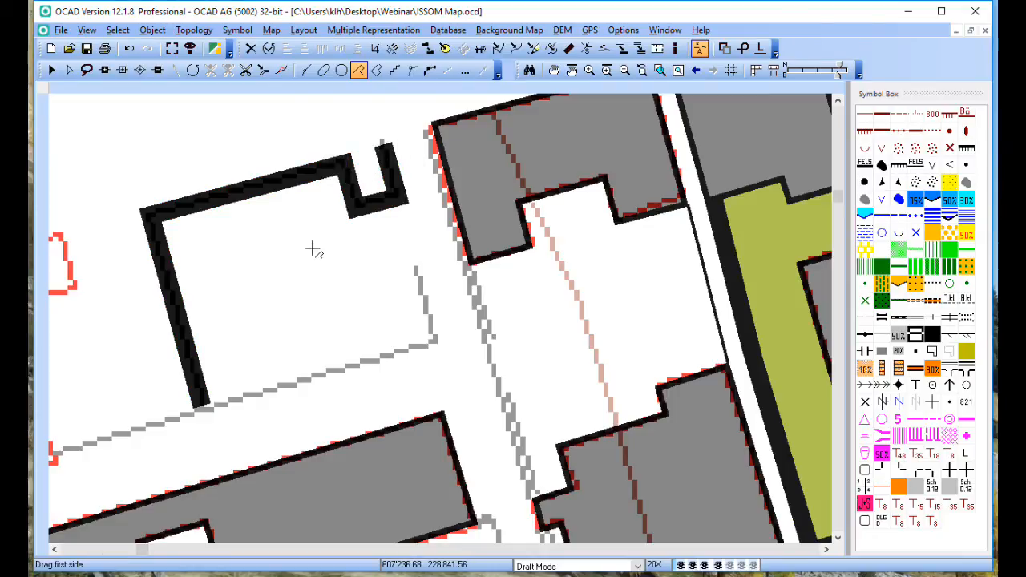
Draw a second wall about 20 m long along the grey outline's east side and part of its south side
scroll(324, 279, "up", 1)
scroll(305, 337, "down", 2)
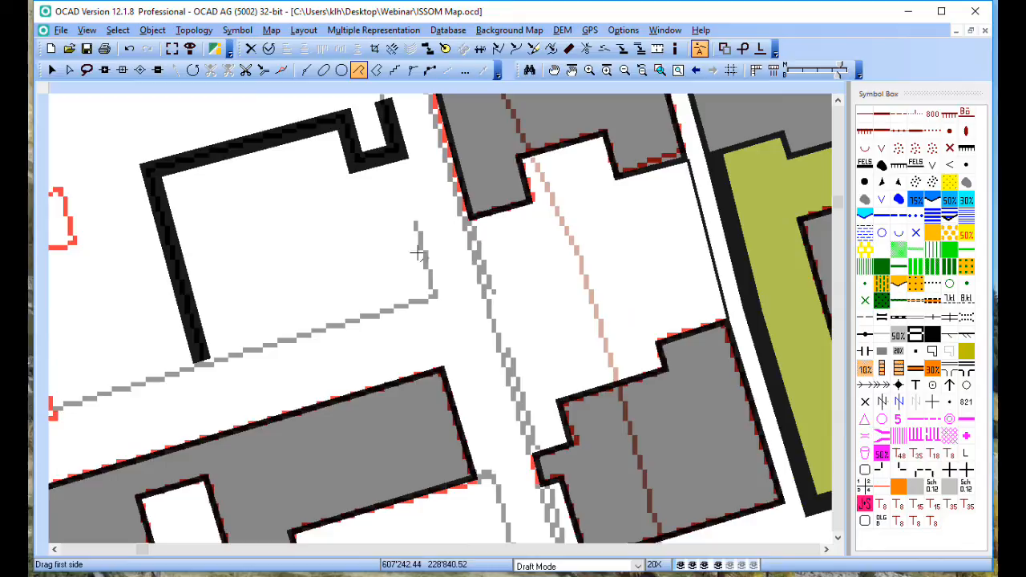
left_click_drag(414, 225, 430, 295)
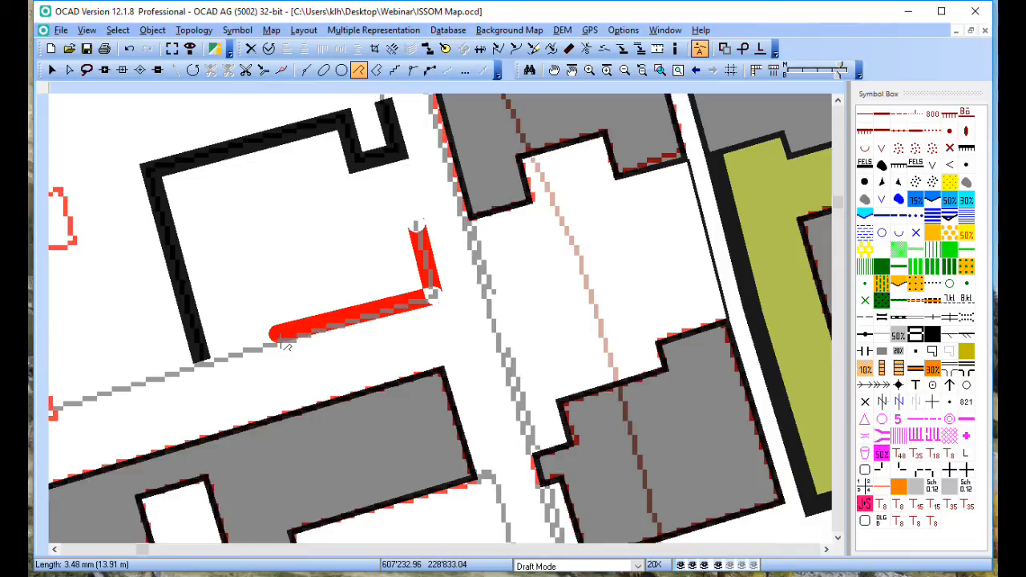
left_click(286, 344)
right_click(293, 339)
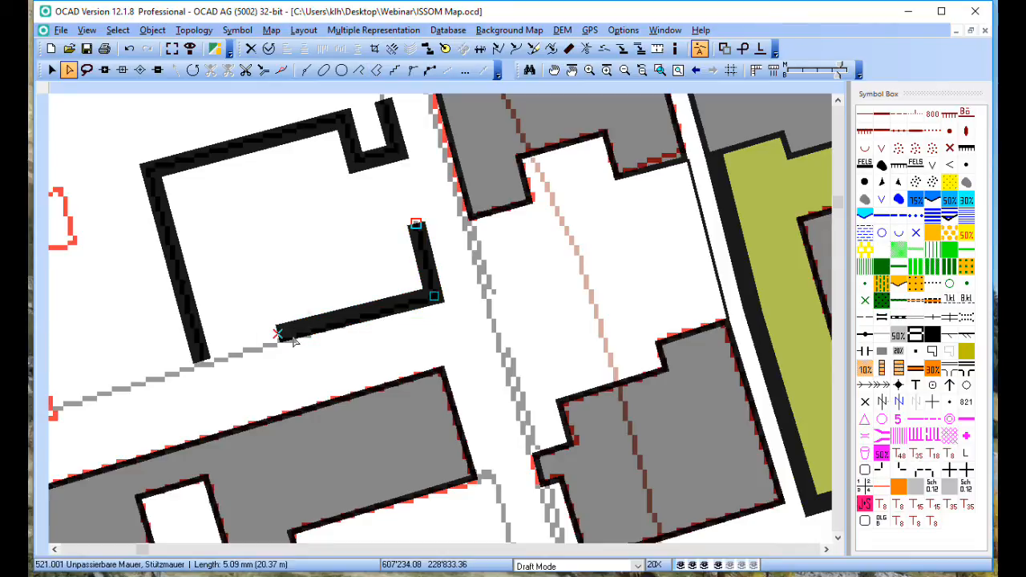
Delete the selected wall on the grey outline, and draw a 521.001 wall about 24 m long linking the two buildings to its east
key("Delete")
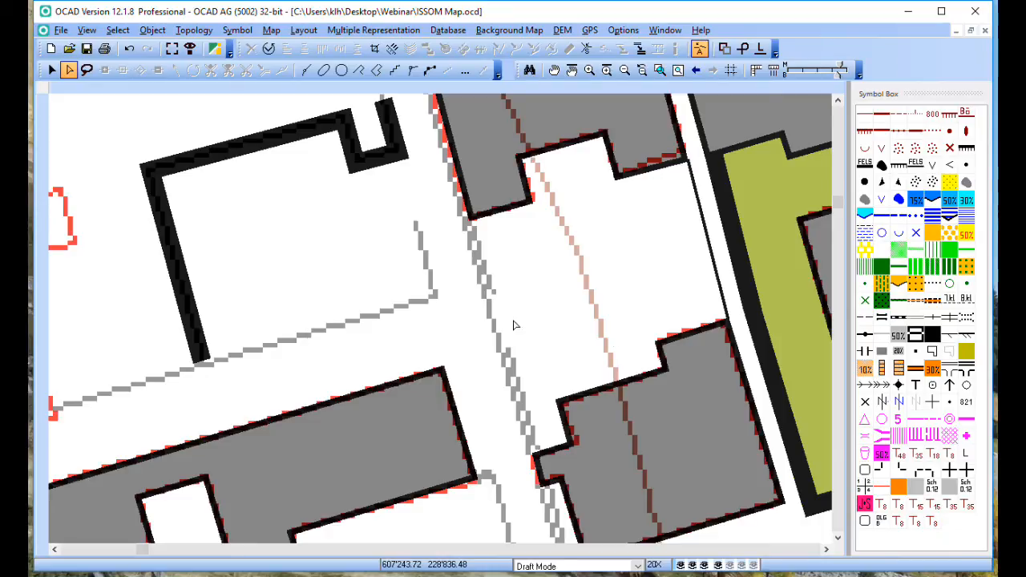
left_click(913, 335)
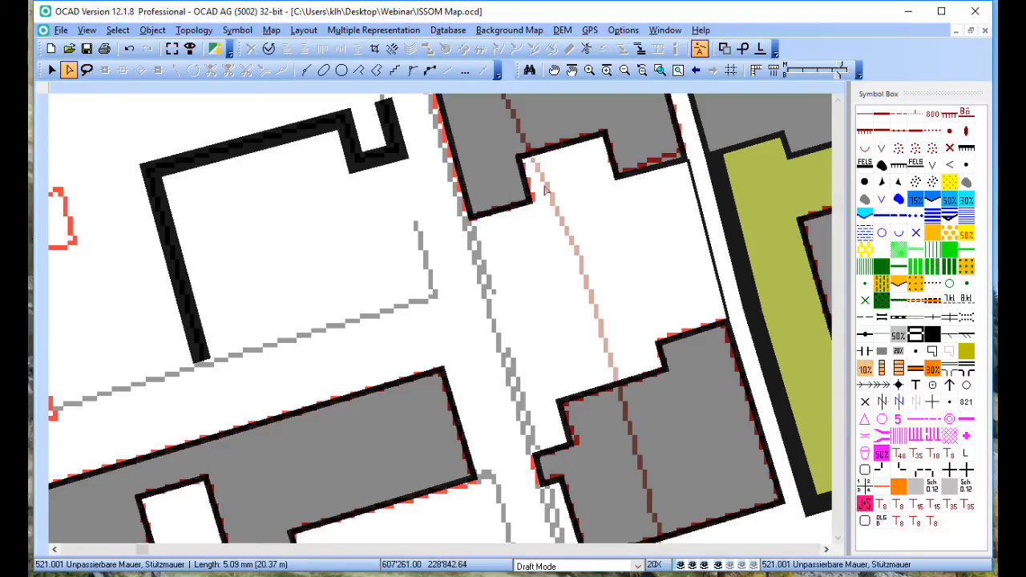
left_click(412, 74)
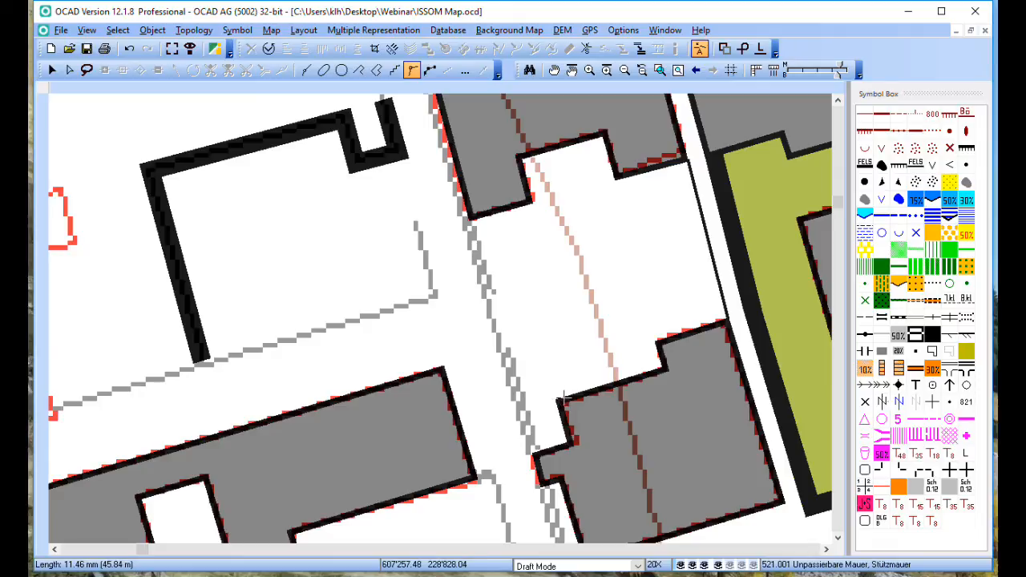
left_click_drag(563, 396, 545, 315)
left_click(539, 309)
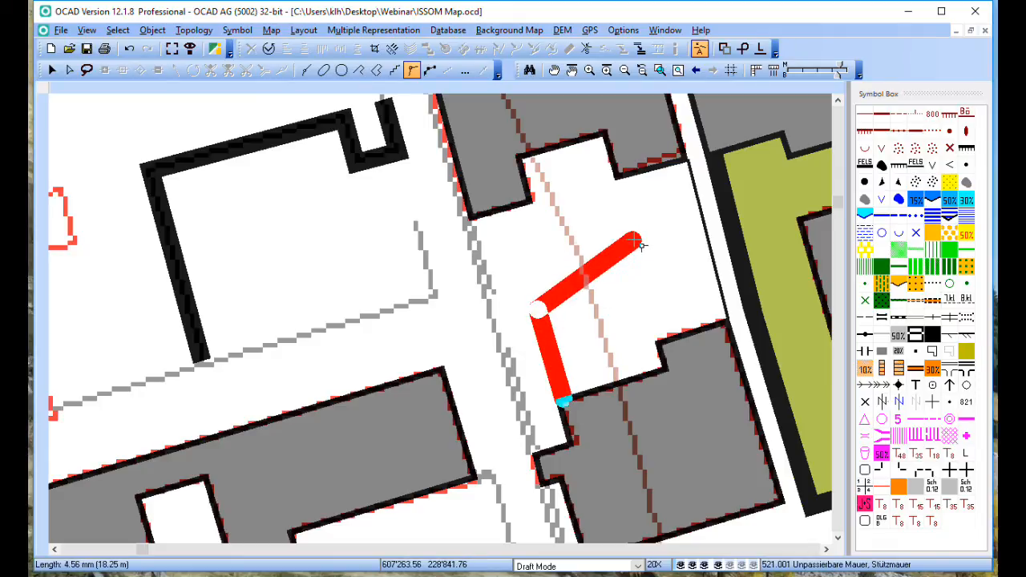
left_click(639, 234)
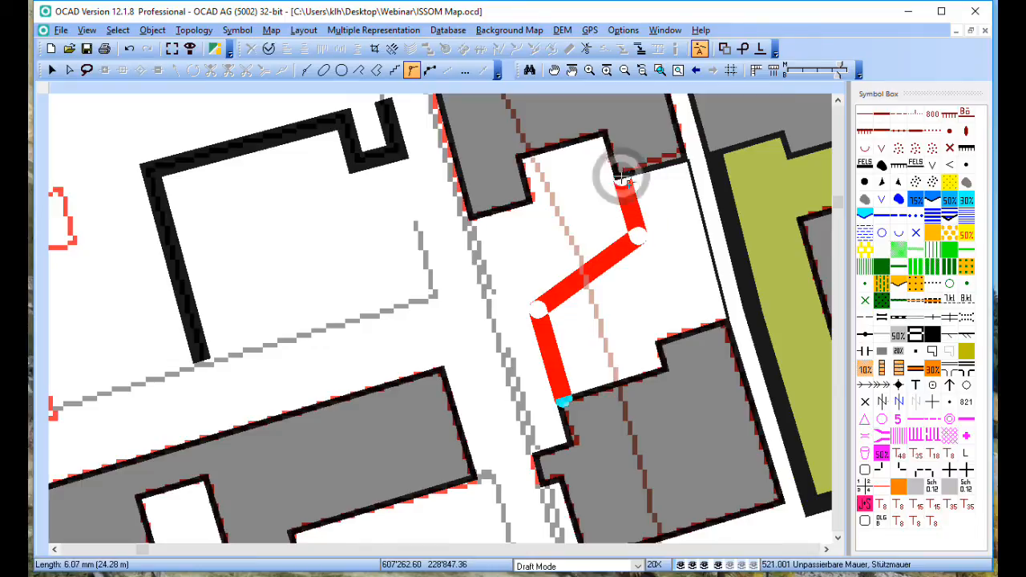
double_click(622, 176)
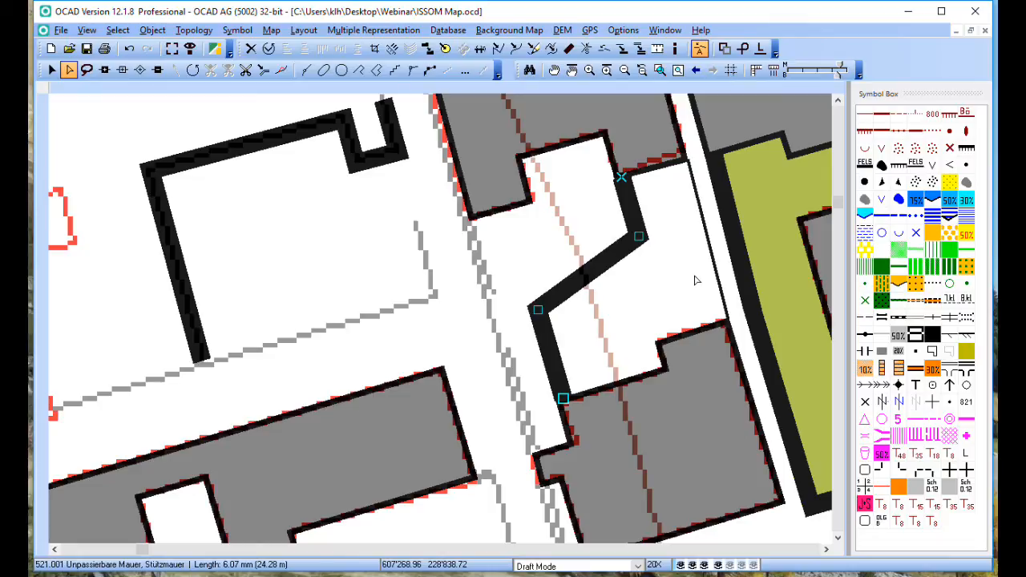
Convert the new angled wall between the two buildings to symbol 524.000 Unpassierbarer Zaun oder Gitter
left_click(966, 335)
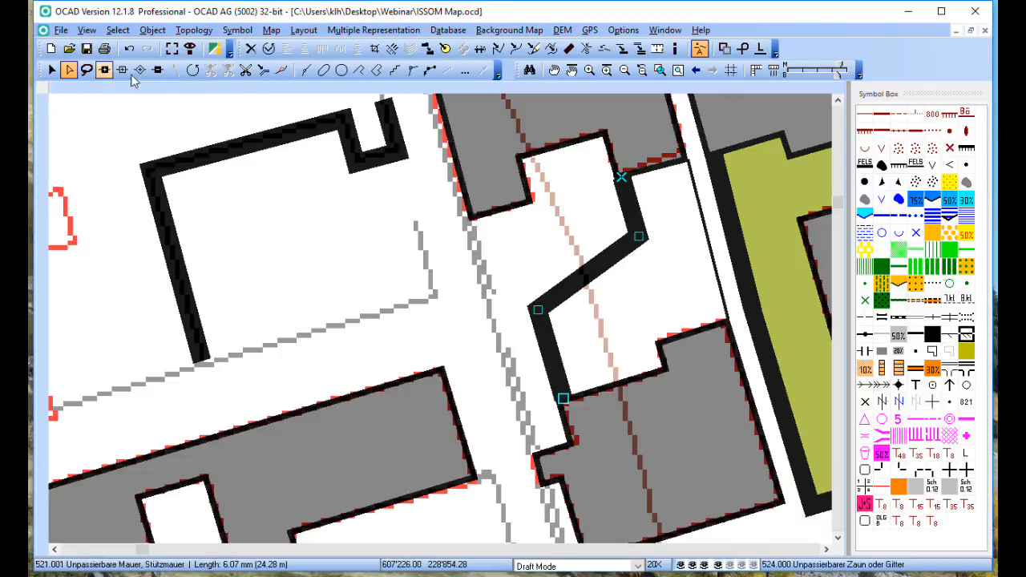
left_click(280, 71)
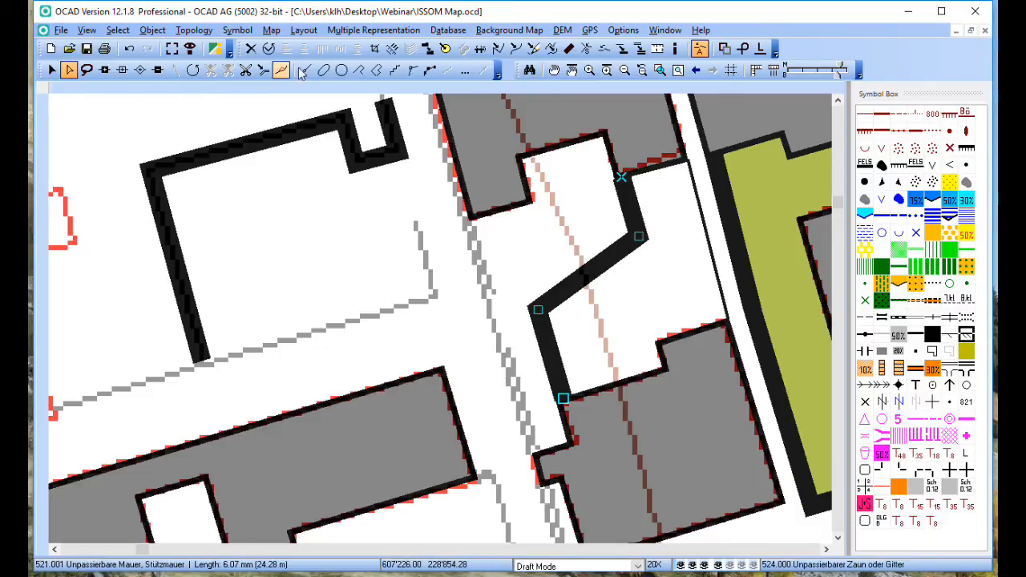
left_click(620, 48)
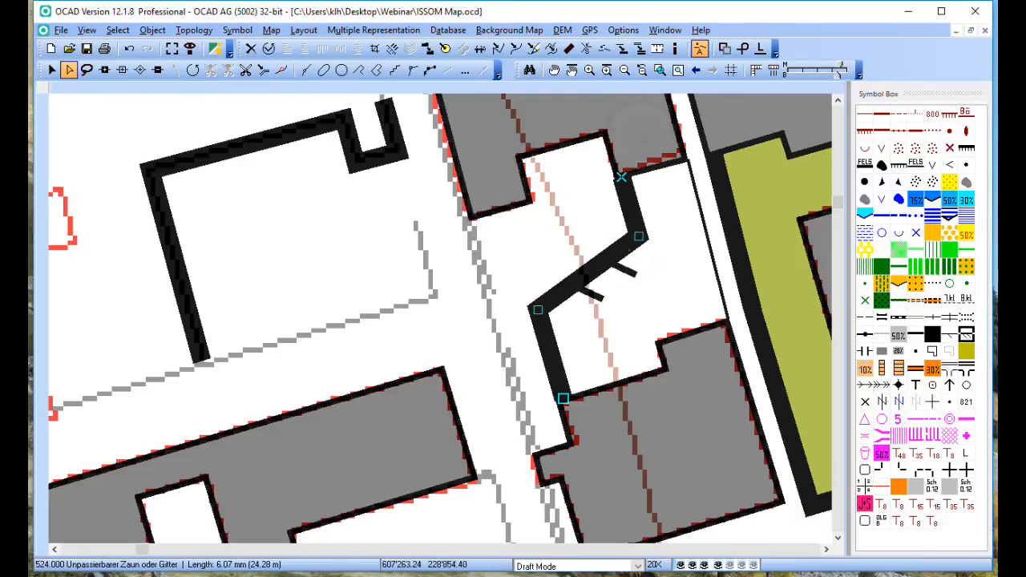
Convert the long wall beside the olive-green area to symbol 524.000 and reverse its direction, putting the fence ticks on the olive-green side
scroll(604, 302, "right", 2)
left_click(591, 303)
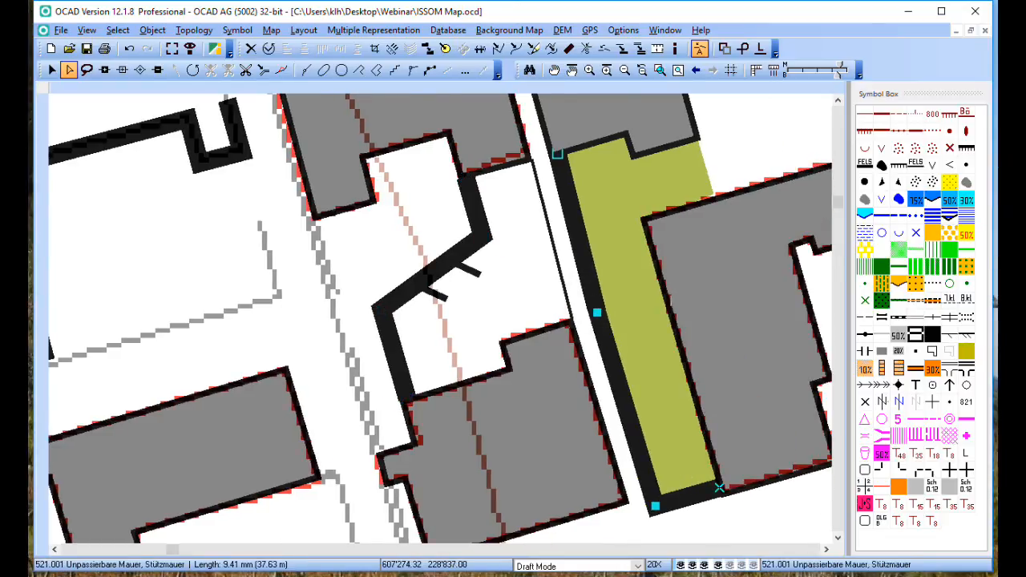
left_click(968, 336)
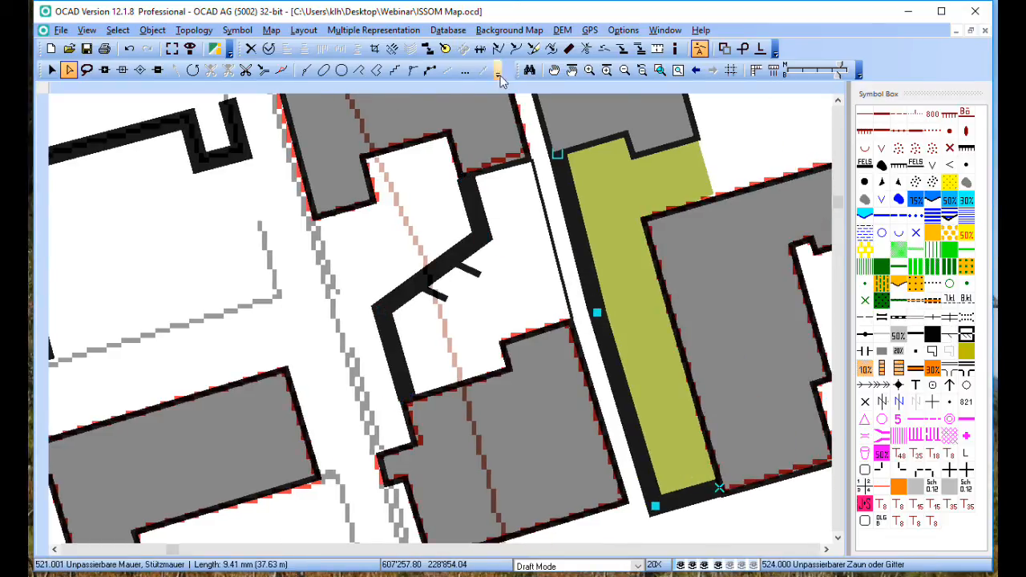
left_click(621, 49)
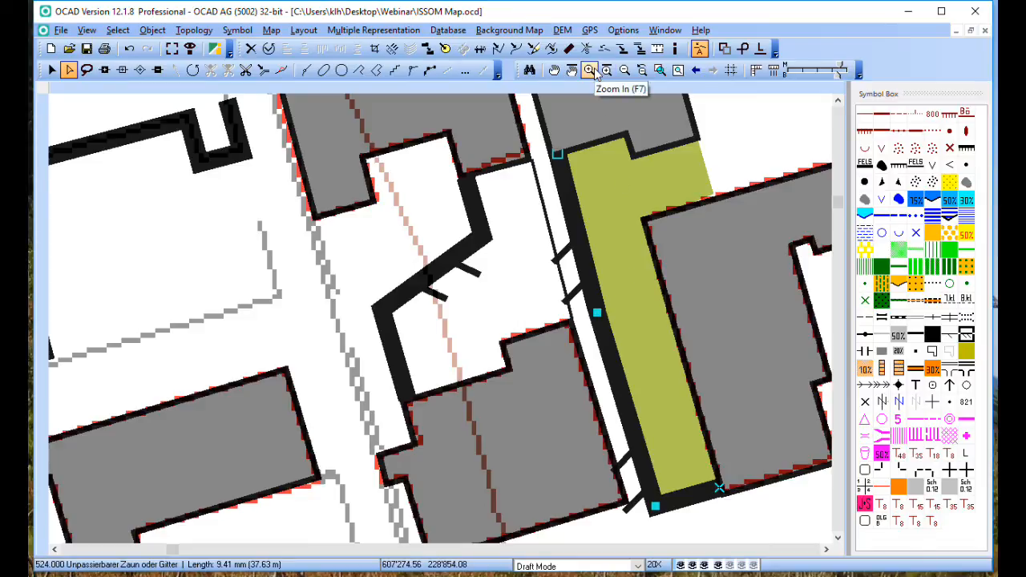
left_click(480, 51)
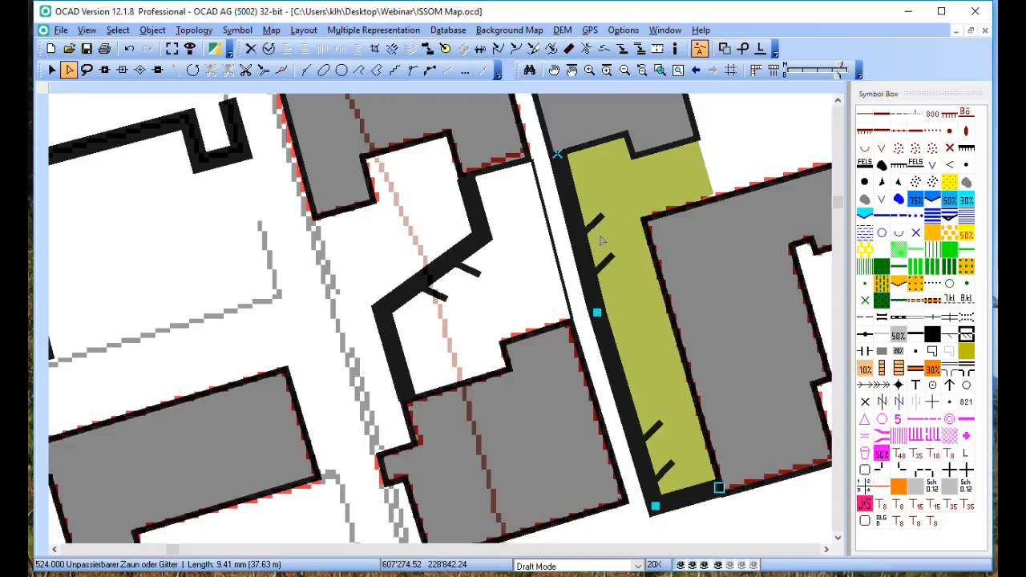
Choose symbol 529.001 Rand, befestigten Fläche (dünn) for the undrawn stairs on the east side of the large building in the park area southeast
scroll(597, 248, "down", 3)
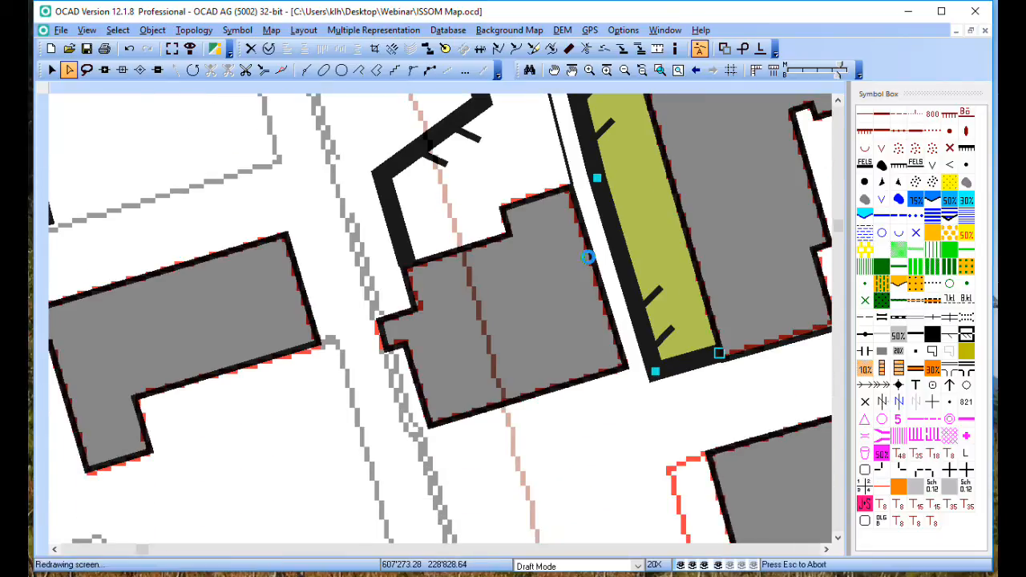
scroll(588, 257, "down", 1)
scroll(575, 320, "down", 5)
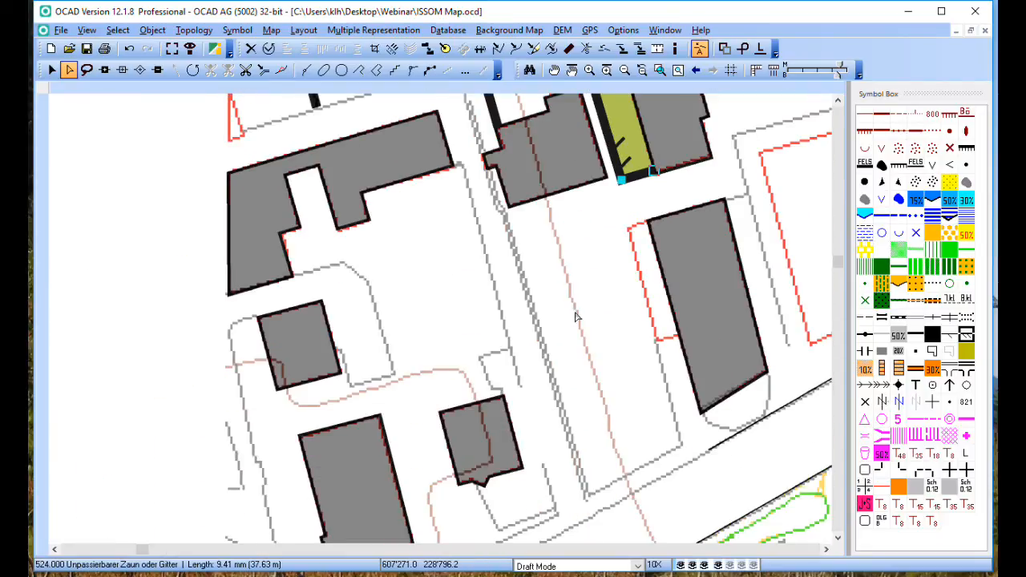
scroll(576, 319, "down", 1)
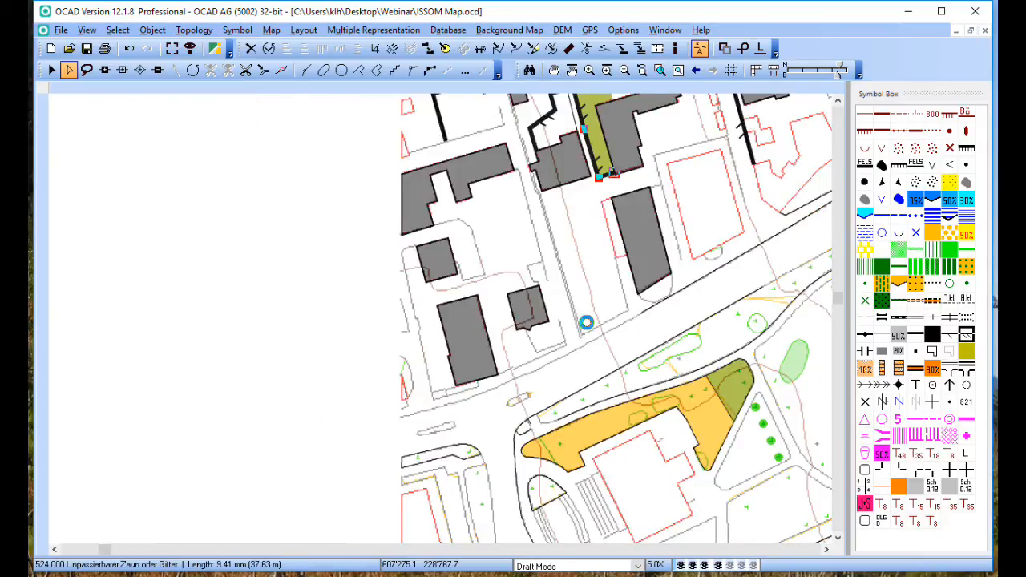
scroll(588, 327, "up", 2)
scroll(588, 327, "down", 3)
scroll(588, 327, "right", 5)
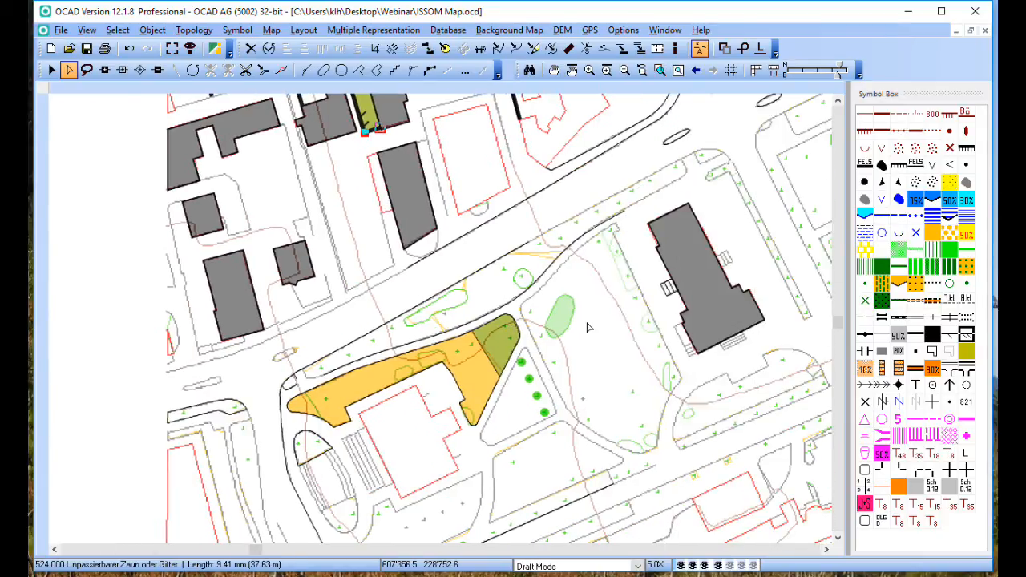
scroll(733, 284, "right", 3)
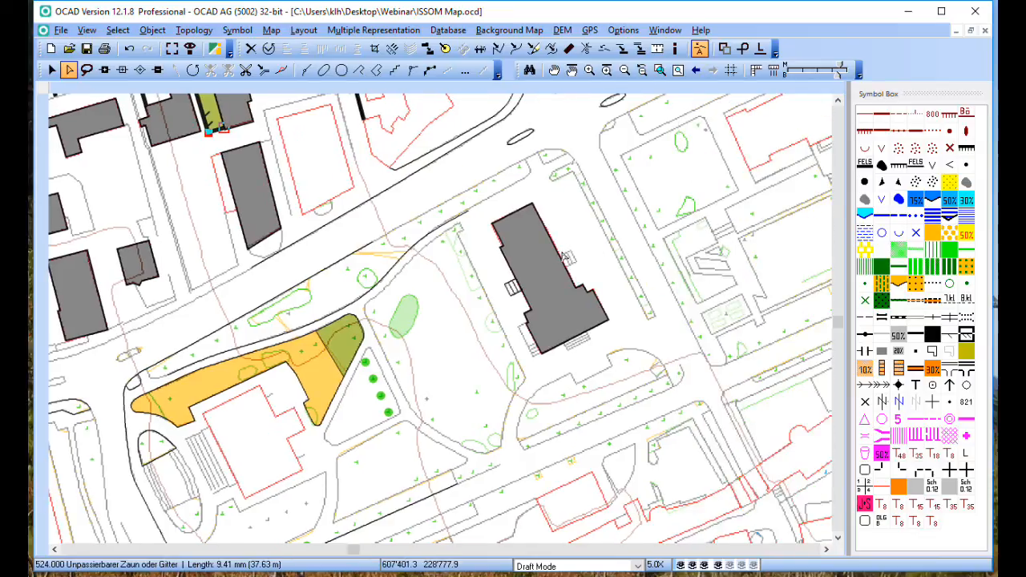
scroll(564, 255, "up", 1)
scroll(563, 255, "up", 1)
scroll(561, 257, "up", 1)
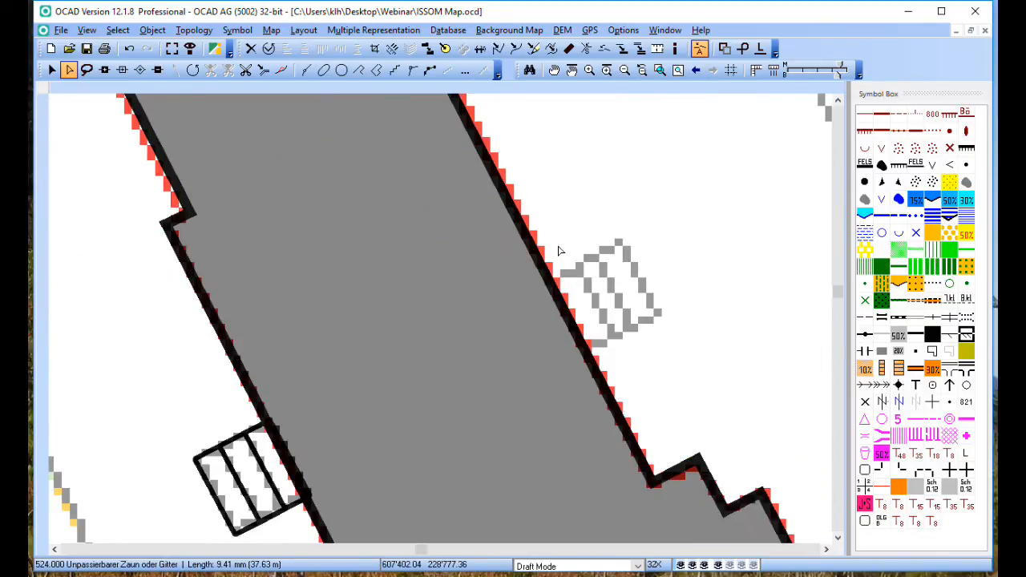
scroll(558, 246, "down", 1)
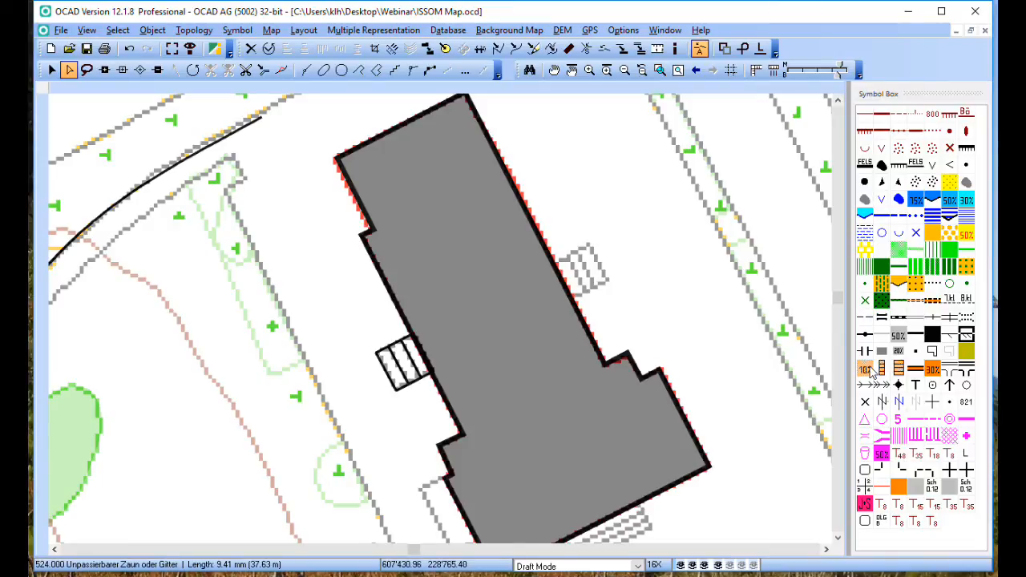
left_click(950, 369)
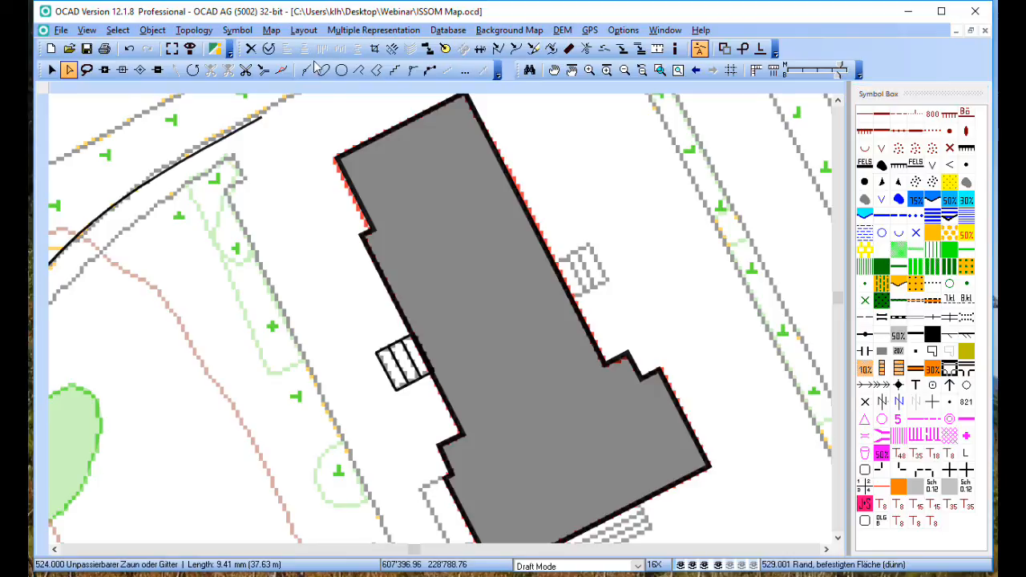
left_click(412, 70)
left_click(622, 259)
left_click(678, 226)
left_click(634, 169)
double_click(540, 156)
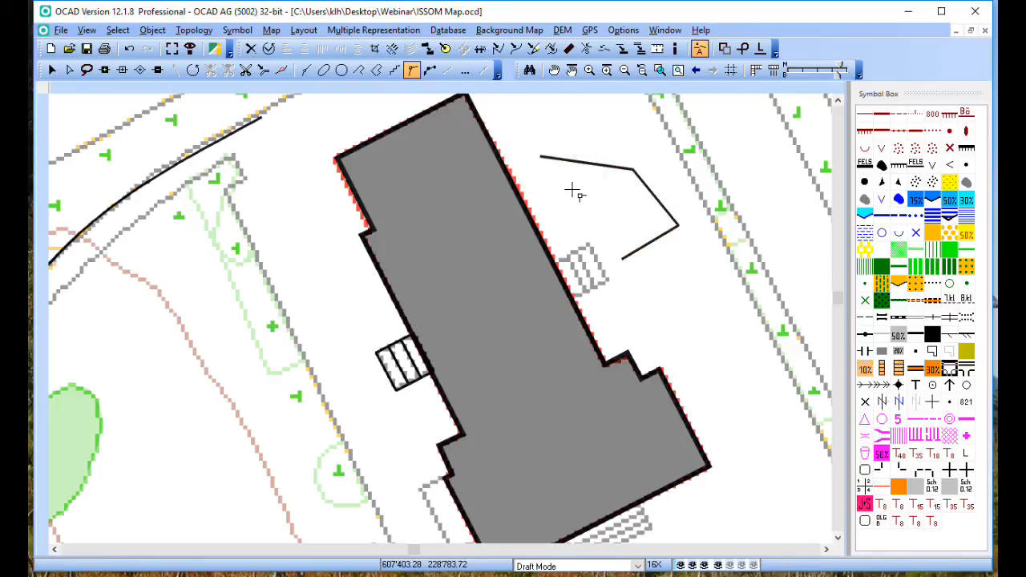
key("Delete")
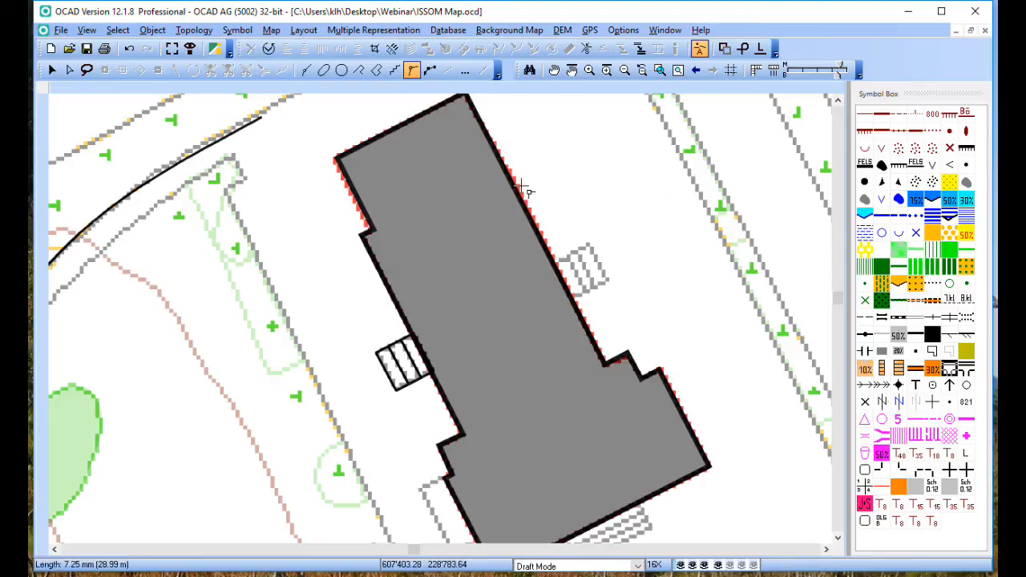
Trace the stair outline on the building's east side in stairway mode, about 4.4 m wide with steps about 1.4 m apart
left_click(394, 71)
left_click(394, 71)
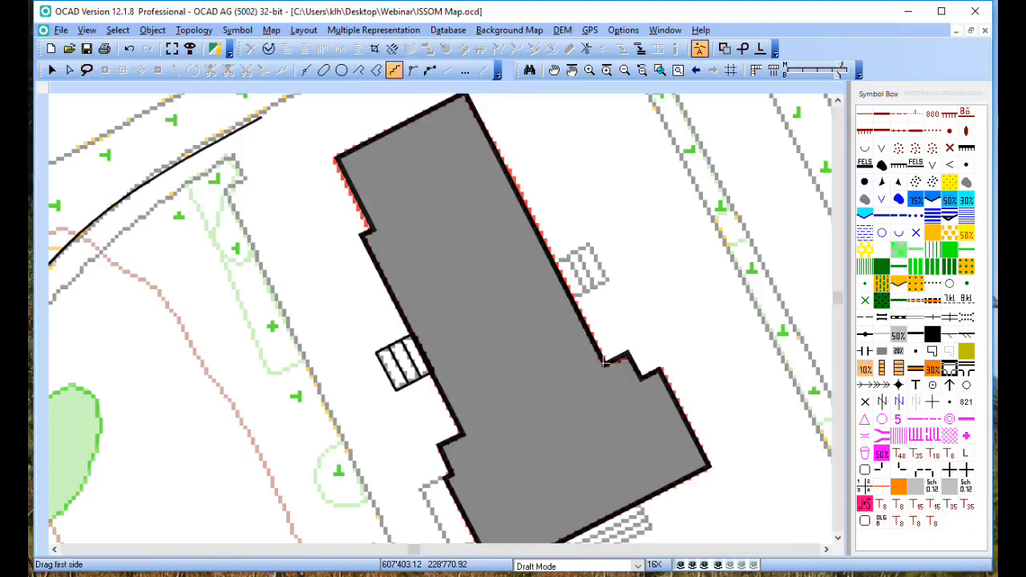
left_click_drag(575, 300, 596, 236)
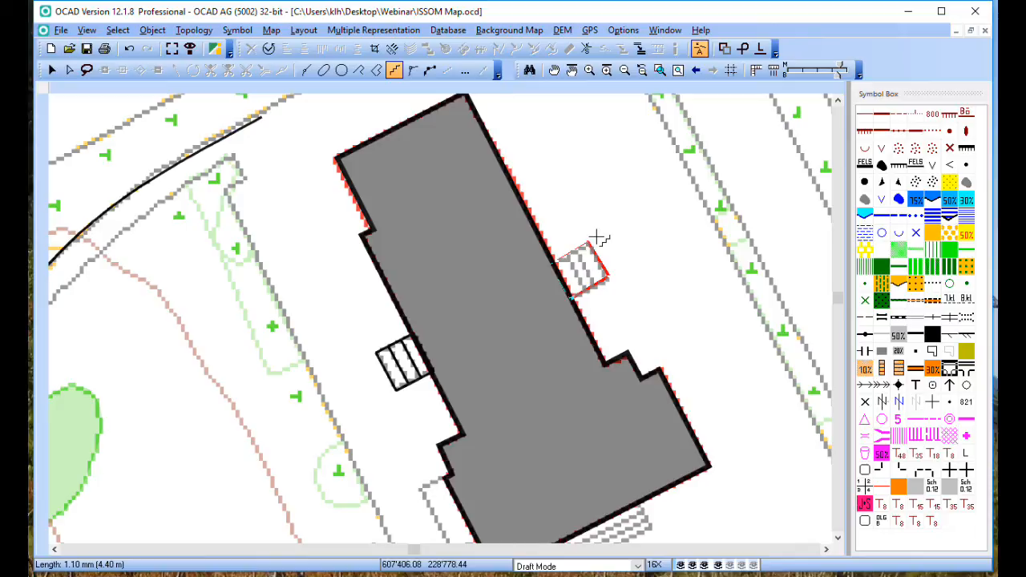
left_click_drag(597, 237, 587, 256)
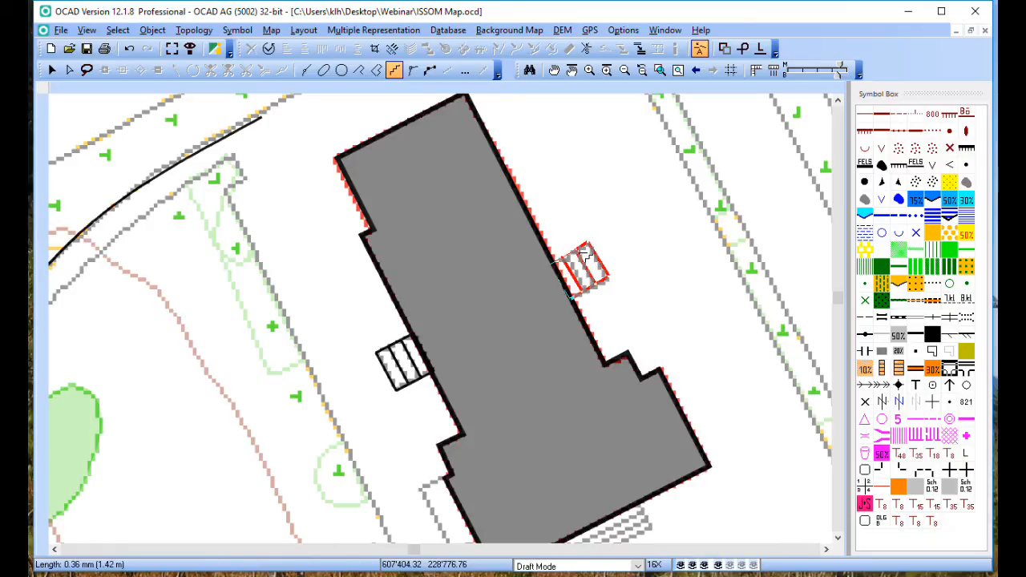
left_click_drag(584, 255, 585, 256)
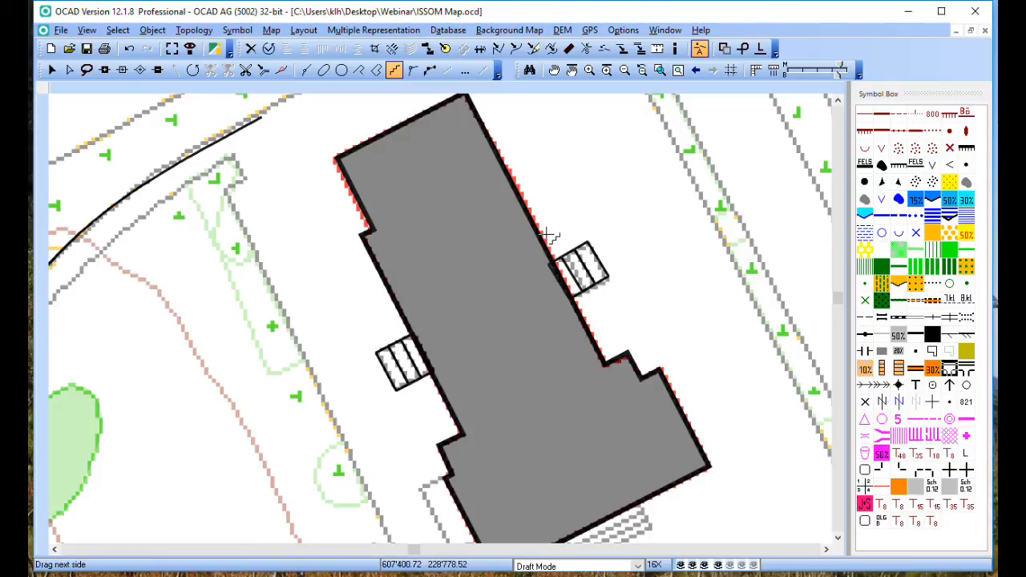
Draw a longer stairway north of the small one on the east wall, about 5 m wide with steps about 2 m apart
scroll(553, 238, "up", 1)
left_click_drag(538, 272, 641, 218)
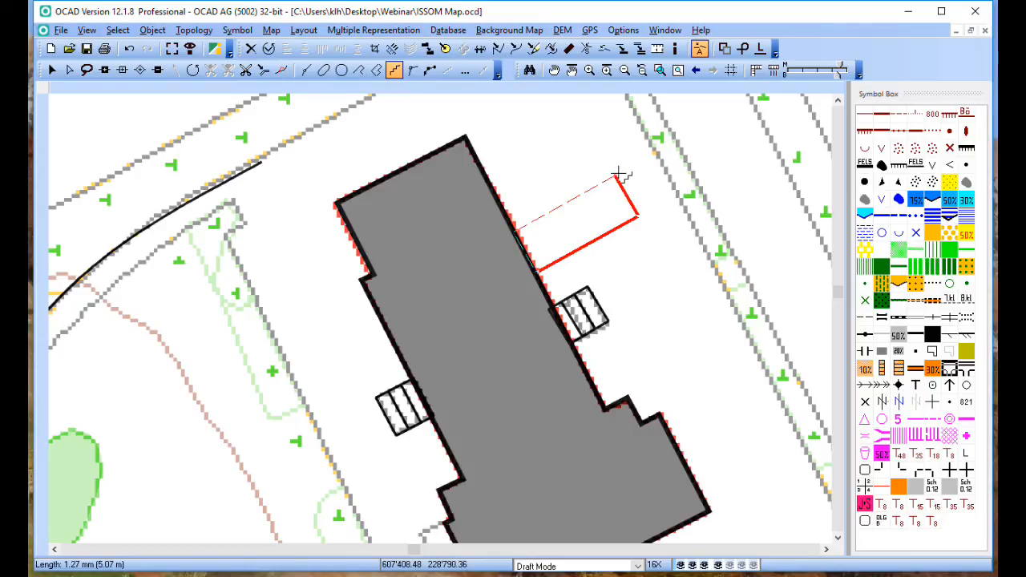
left_click(617, 168)
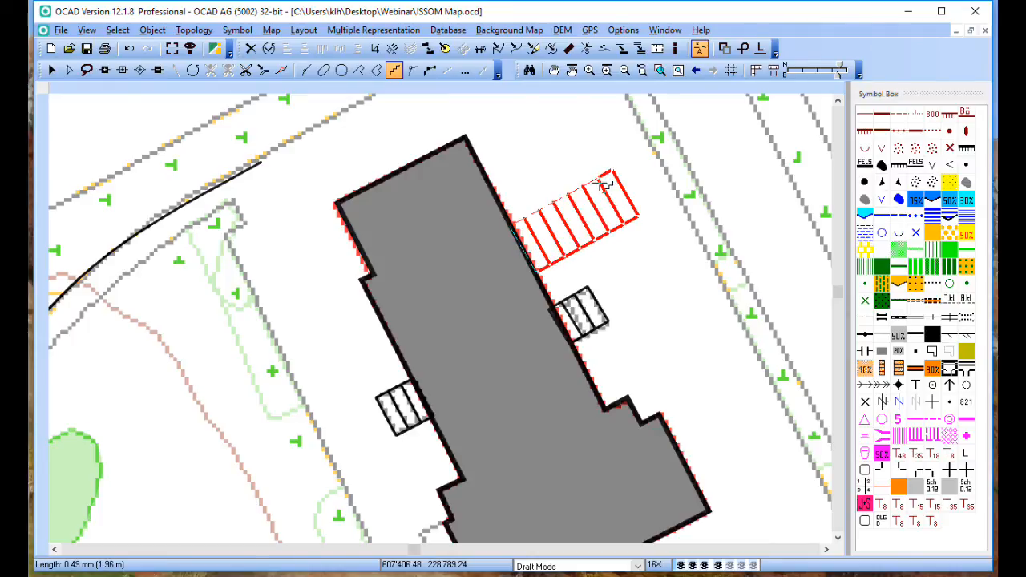
left_click(602, 184)
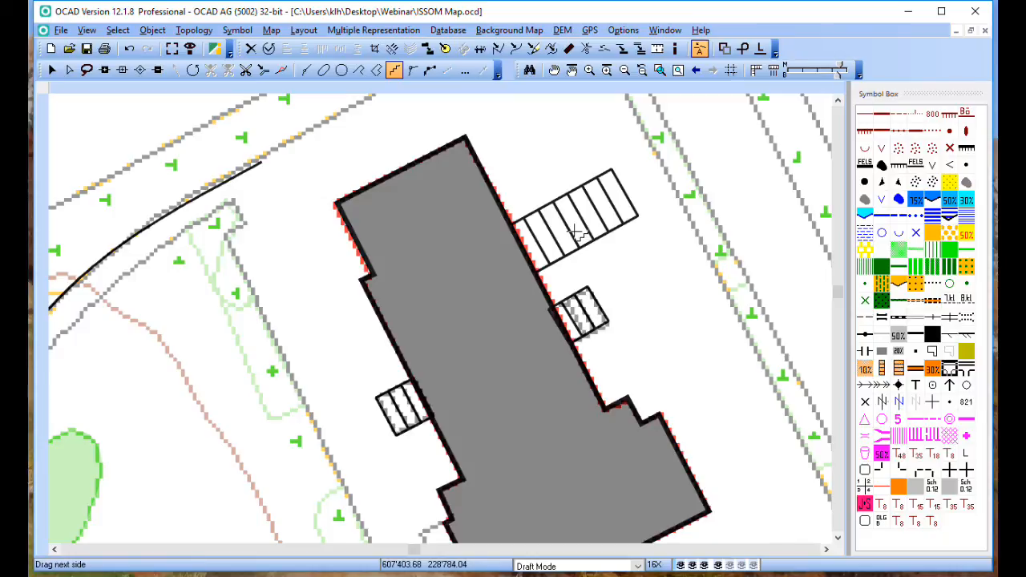
key("space")
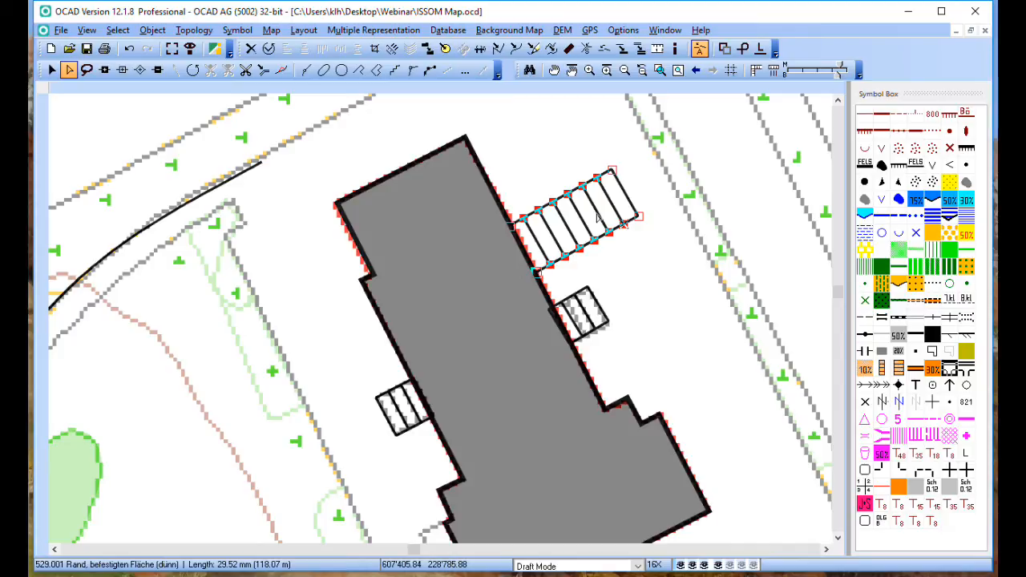
Rotate the small east-side stairway slightly clockwise about its southern corner at the building to align it with the wall
left_click(582, 311)
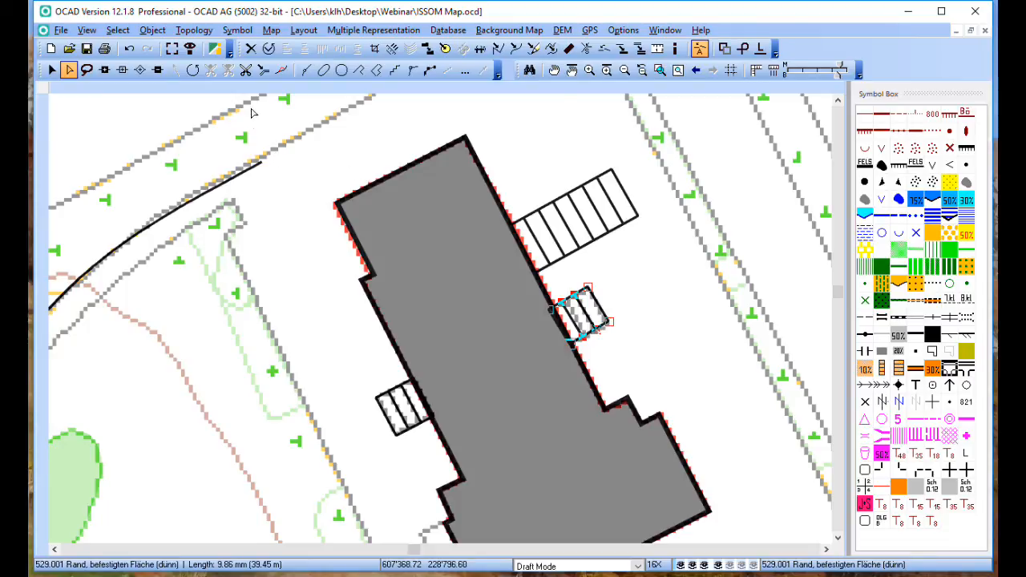
left_click(193, 69)
left_click(570, 341)
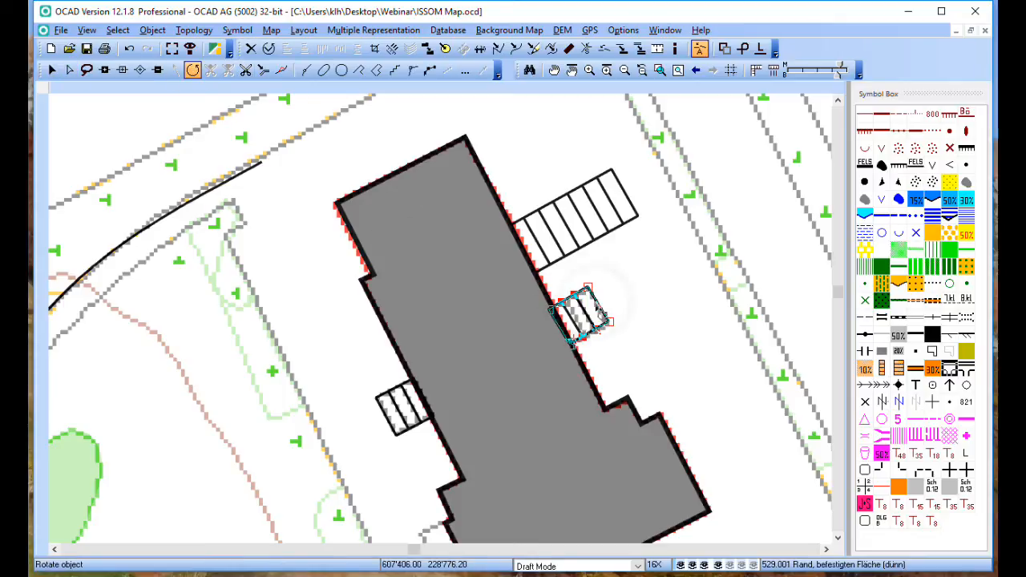
left_click_drag(597, 302, 606, 306)
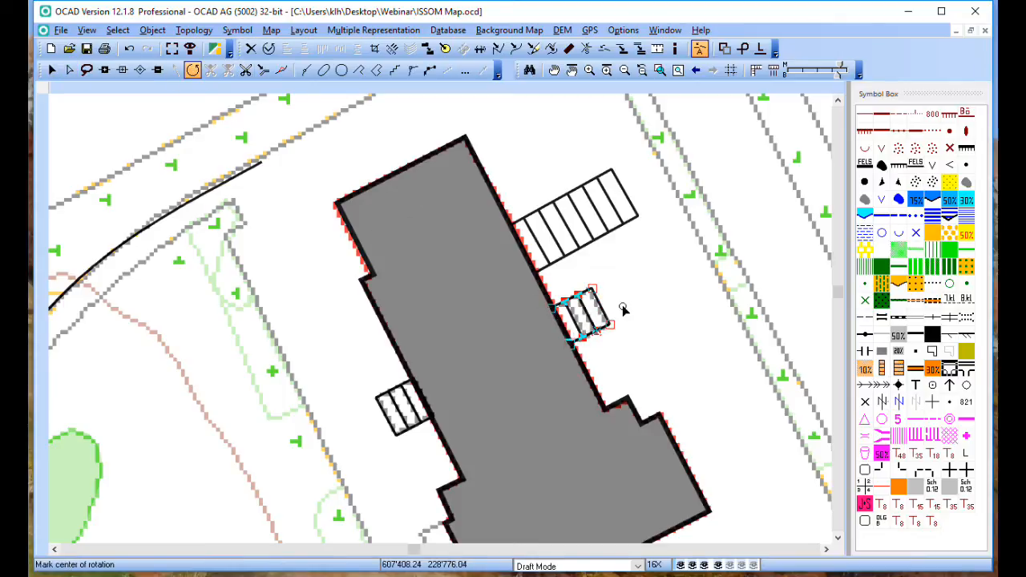
left_click(70, 70)
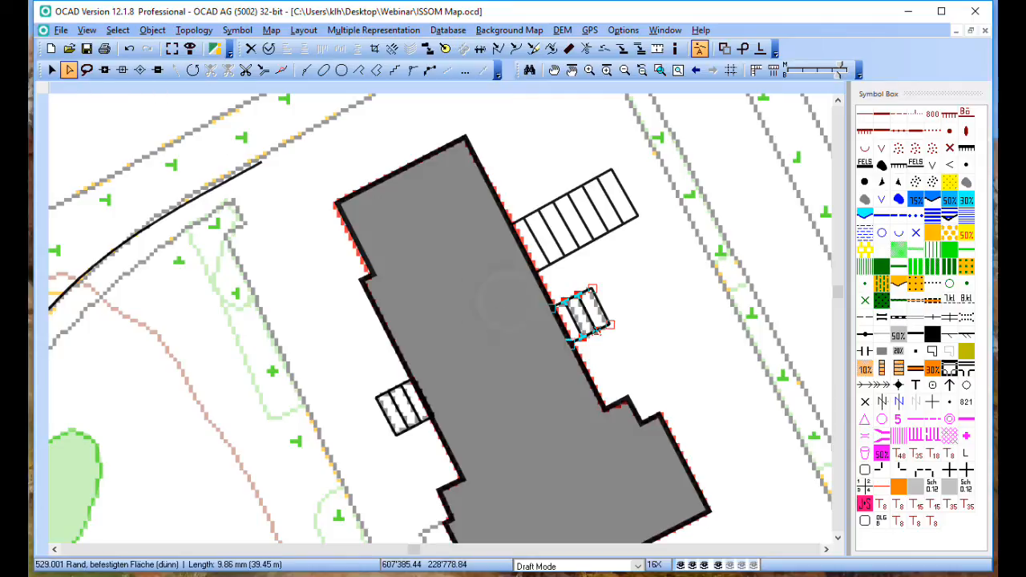
Lay out a row of 419.000 Busch oder kleiner Baum along the narrow strip east of the large building, about 51 m long, in multiple point mode
left_click(648, 325)
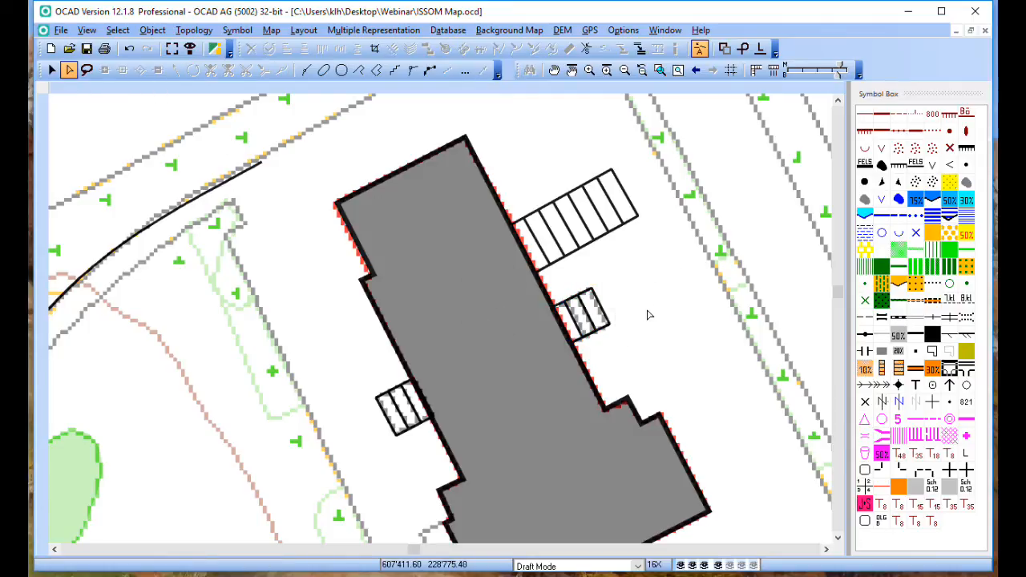
scroll(648, 313, "down", 1)
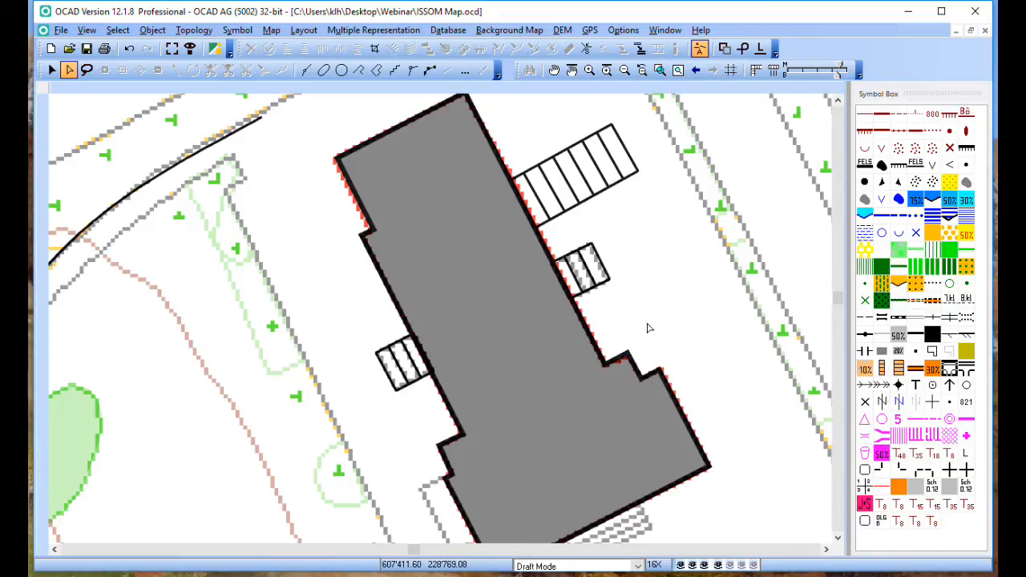
scroll(648, 323, "down", 1)
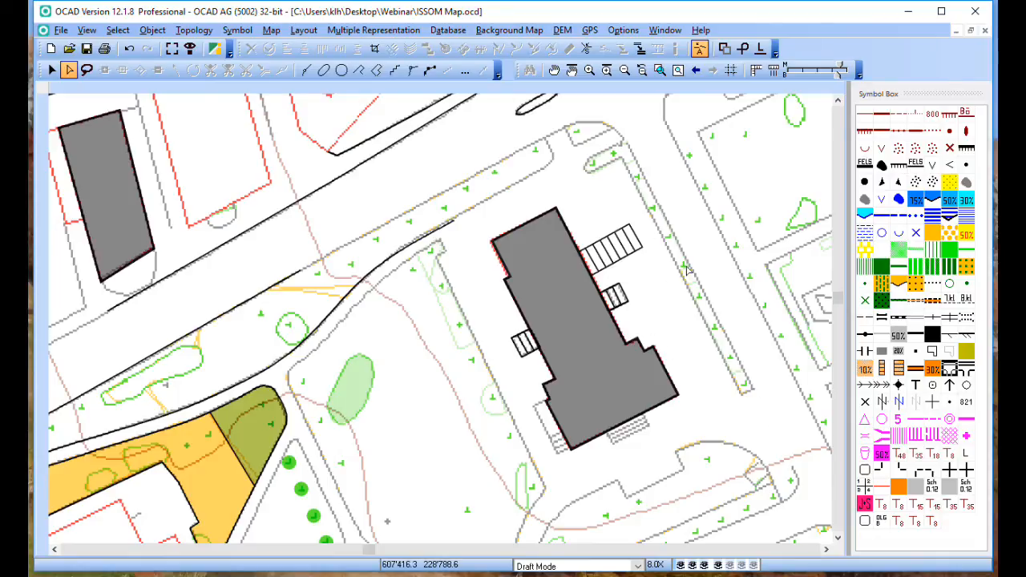
left_click(967, 286)
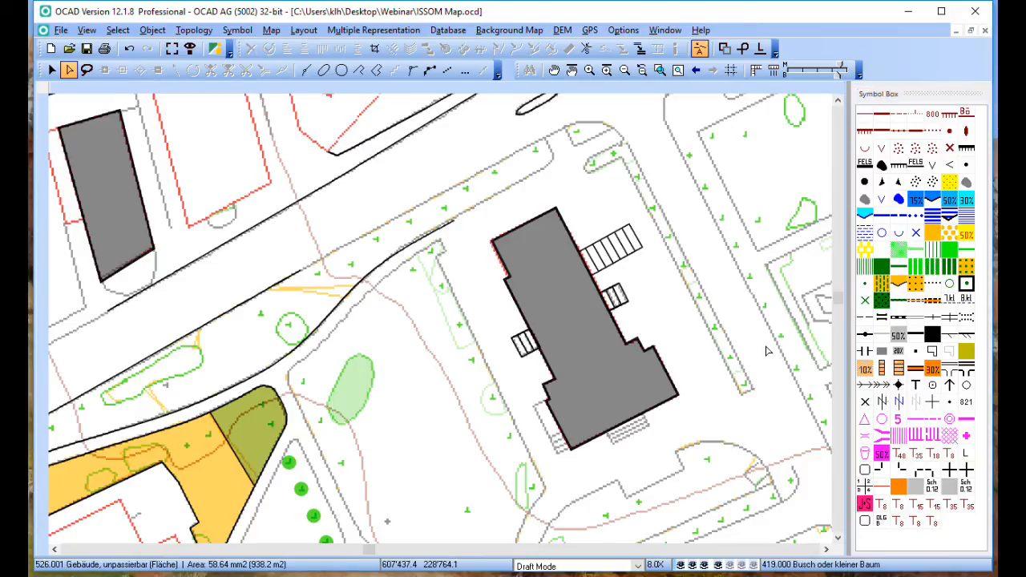
left_click(447, 71)
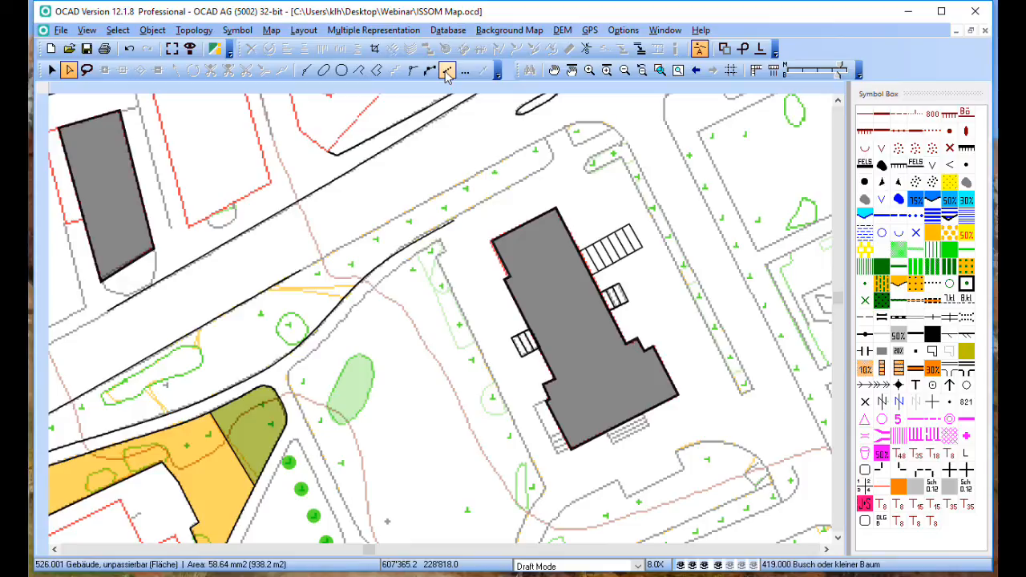
left_click(448, 71)
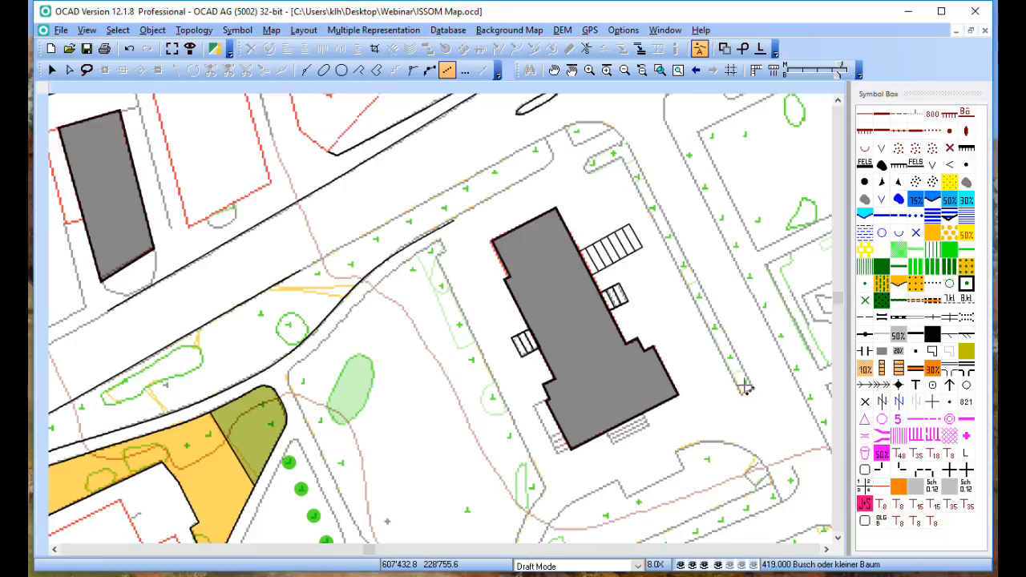
left_click_drag(745, 388, 640, 180)
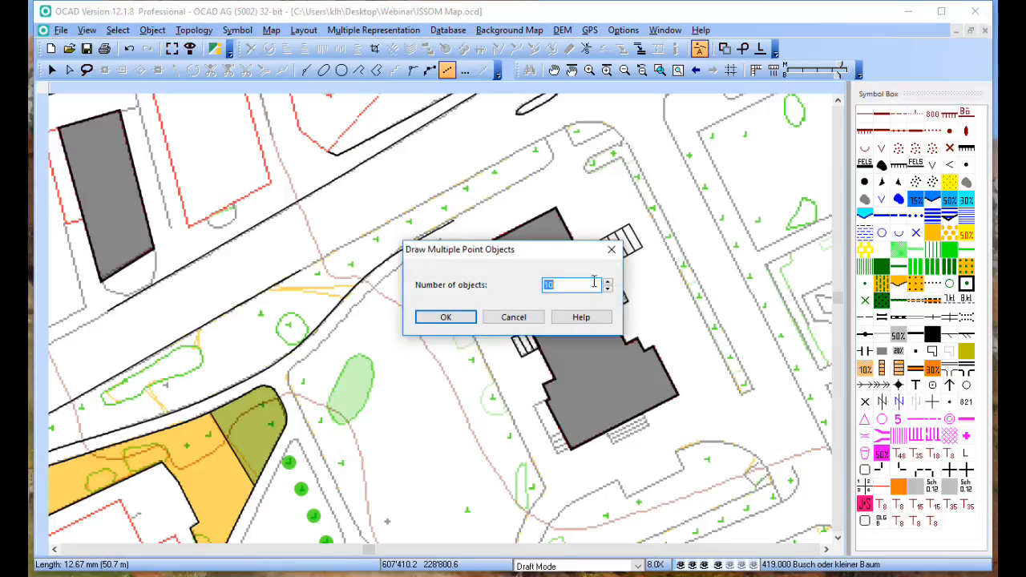
Set the number of objects to 8 and create the row of trees
mouse_move(521, 257)
left_mouse_down()
mouse_move(545, 232)
mouse_move(549, 273)
left_mouse_up()
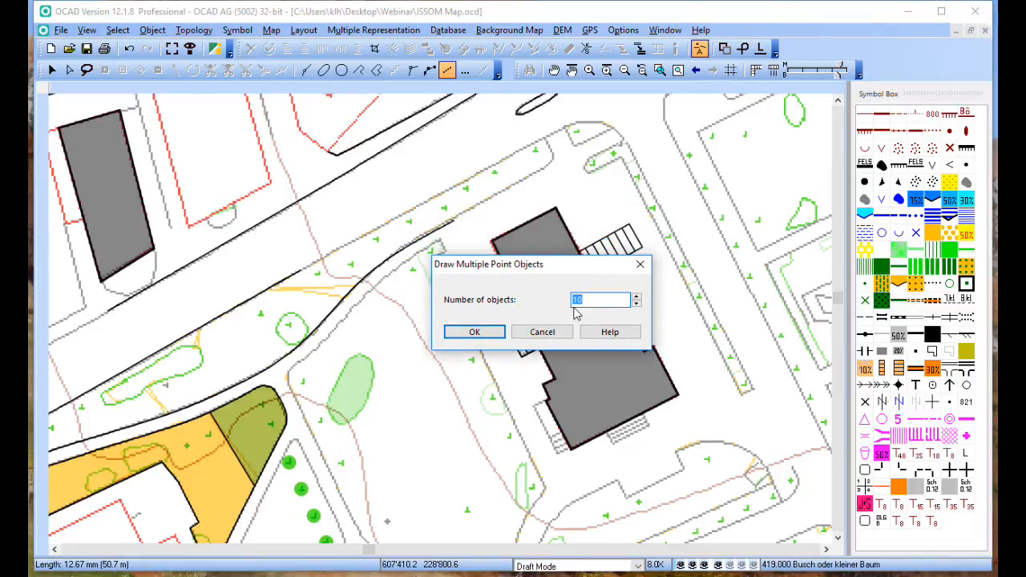
type("8")
left_click(476, 335)
left_click(476, 333)
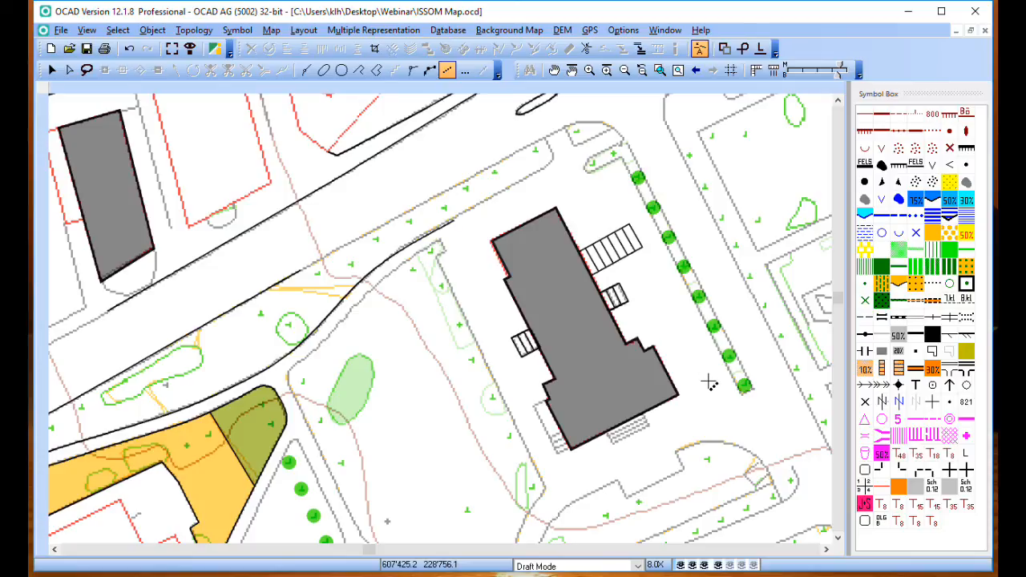
right_click(709, 381)
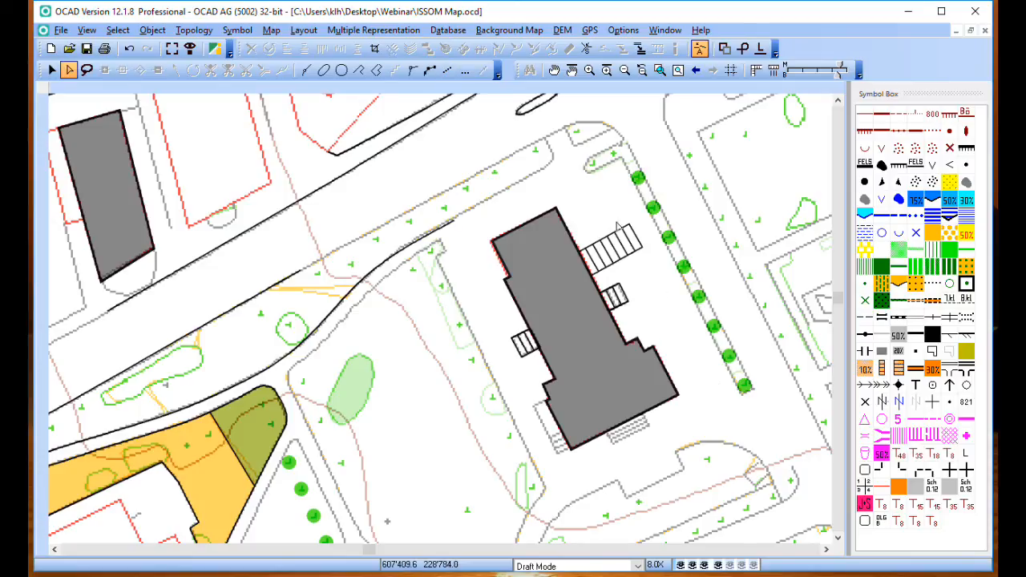
Trace the small round-topped traffic island north of the large building as a closed 529.001 Rand, befestigten Fläche (dünn) outline, about 25 m around
scroll(597, 217, "up", 1)
scroll(598, 217, "up", 1)
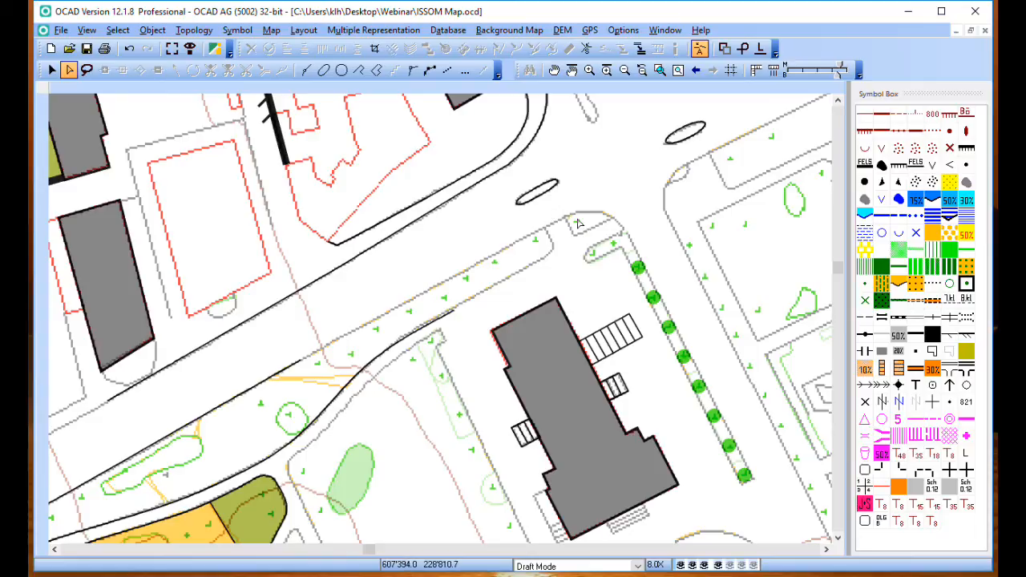
scroll(569, 216, "up", 1)
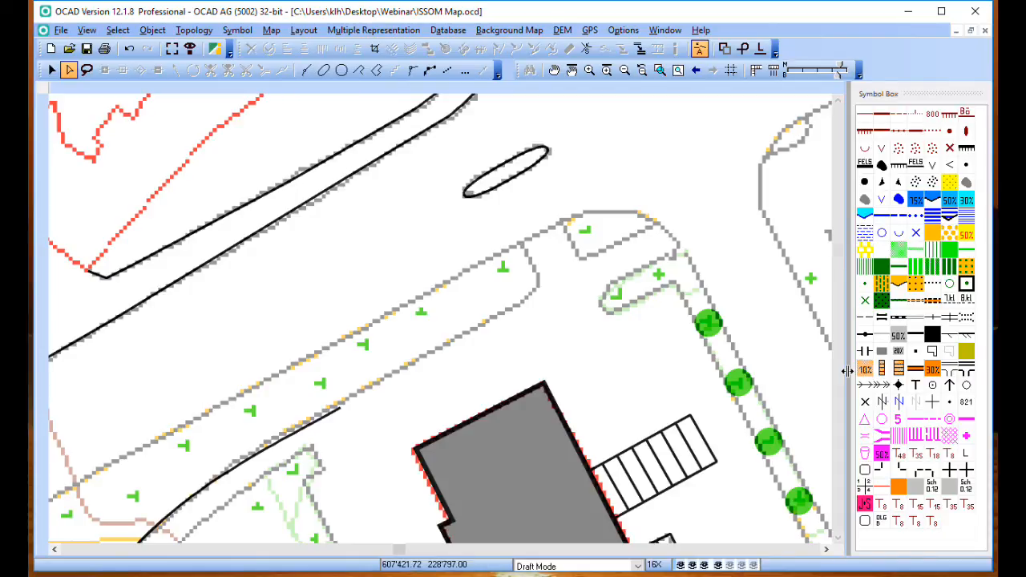
left_click(949, 370)
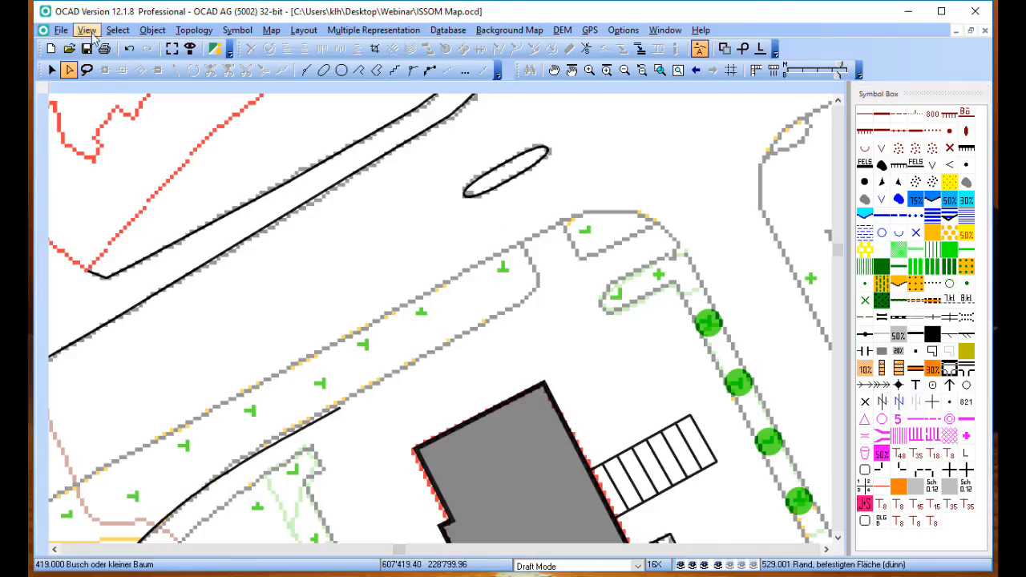
left_click(306, 70)
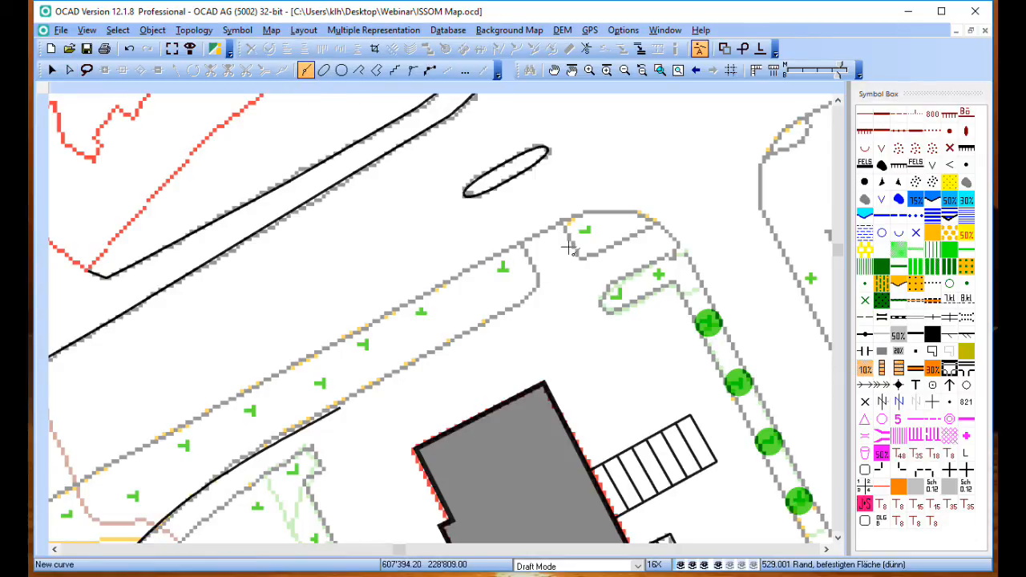
left_click(658, 223)
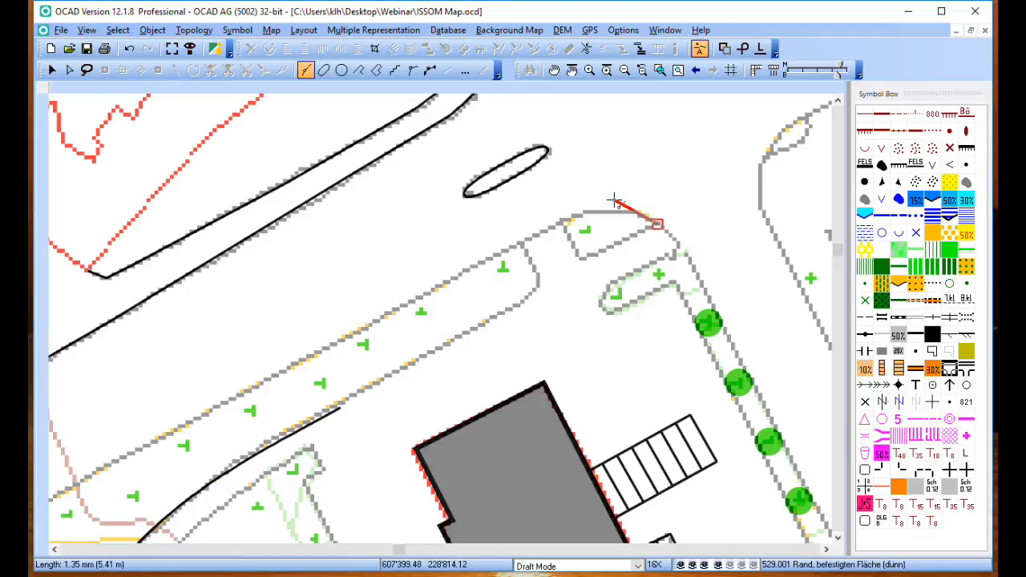
left_click(613, 201)
left_click_drag(607, 212, 510, 246)
left_click(562, 221)
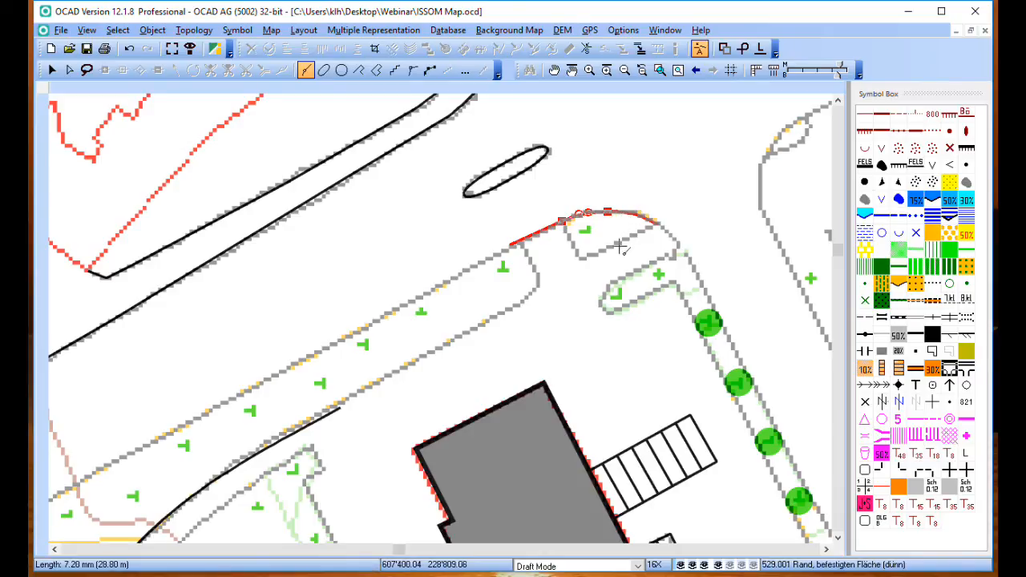
left_click(583, 262)
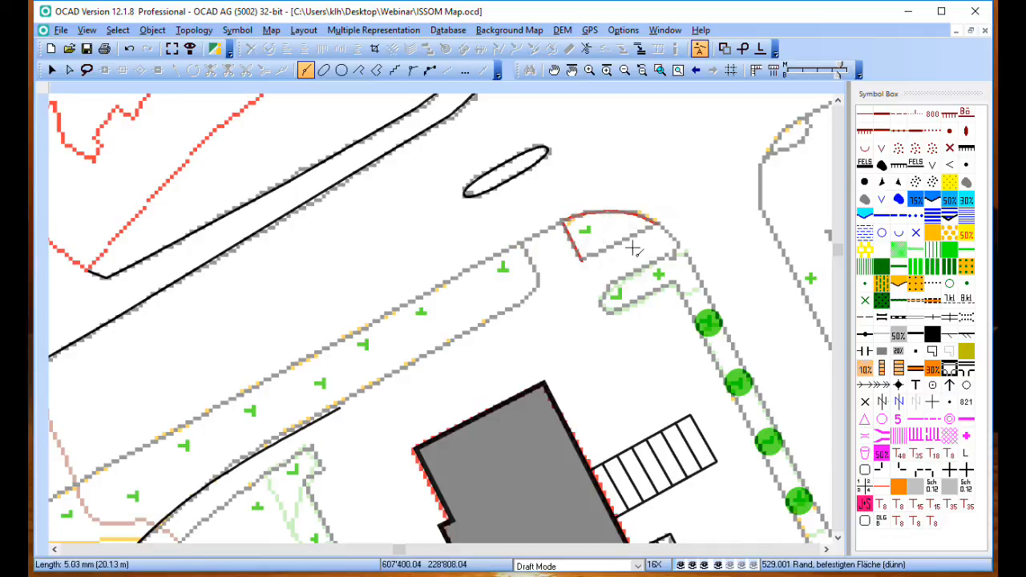
double_click(654, 224)
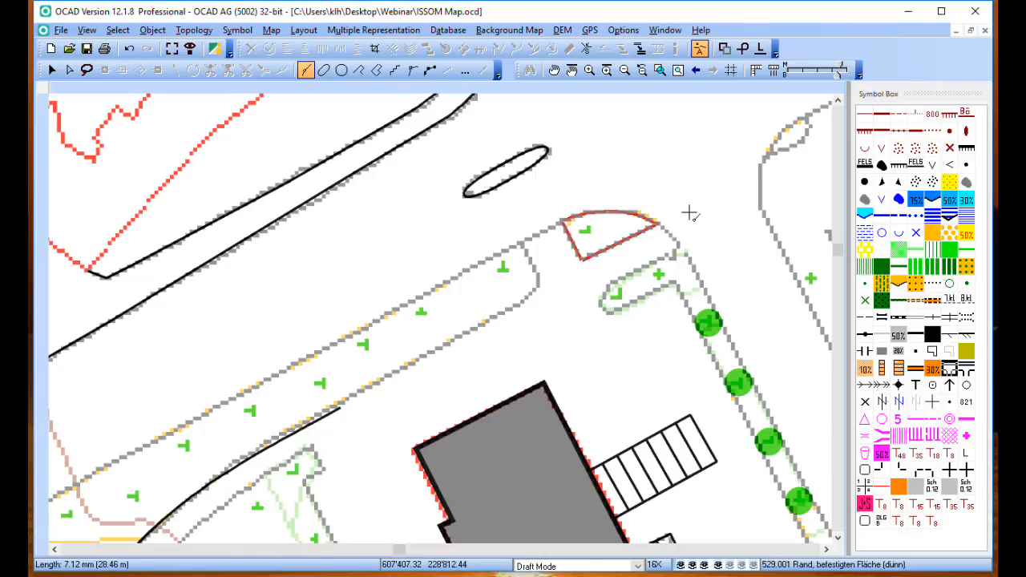
left_click(690, 212)
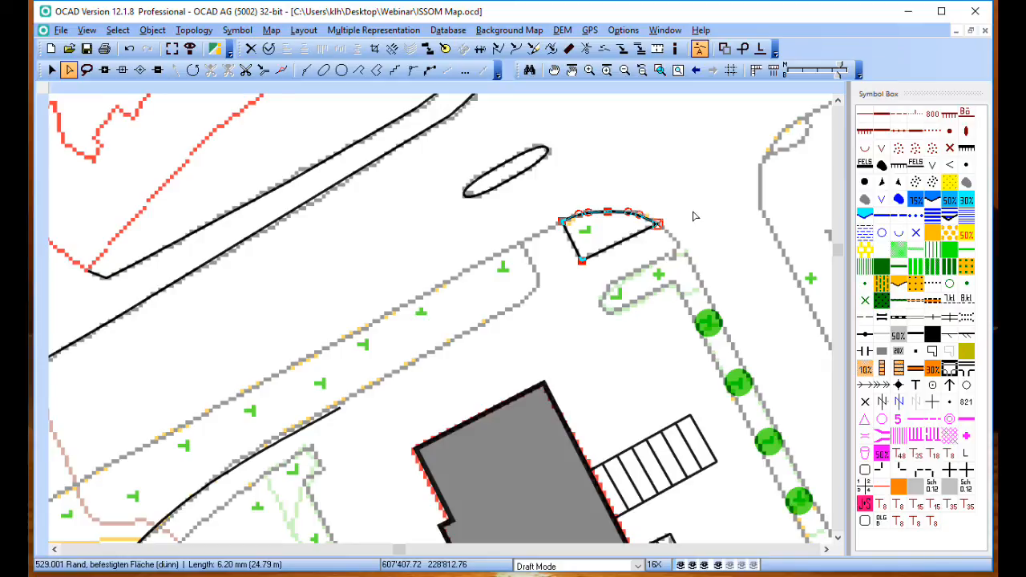
Fill the small traffic island's outline with 401.000 Offenes Gebiet (gelb 100%)
left_click(676, 207)
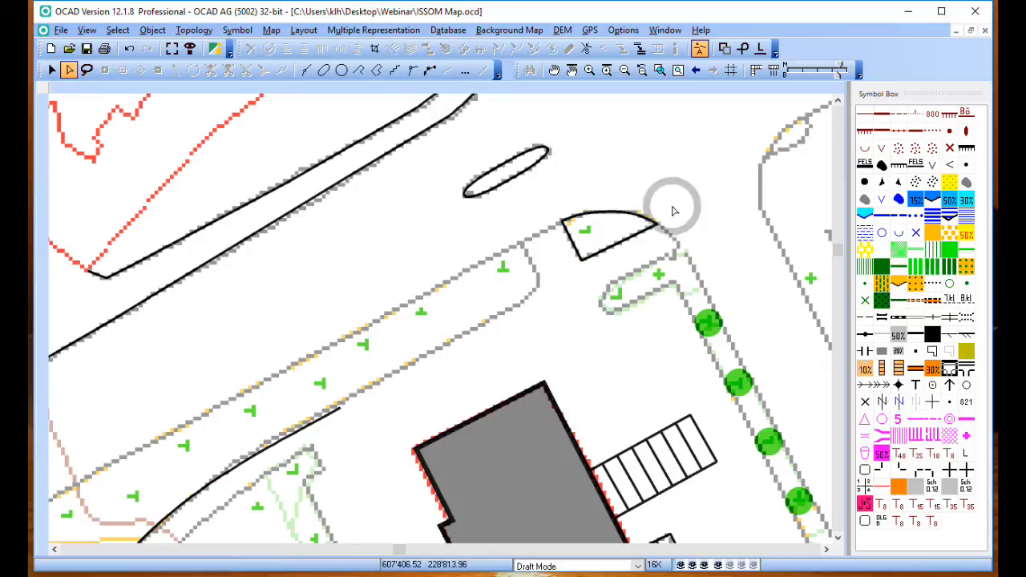
left_click(628, 215)
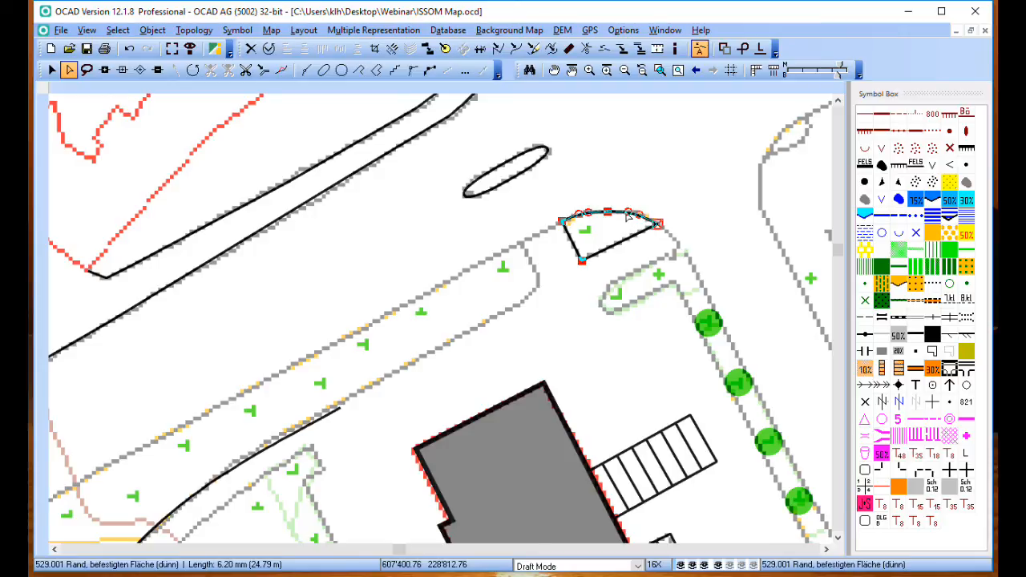
left_click(934, 234)
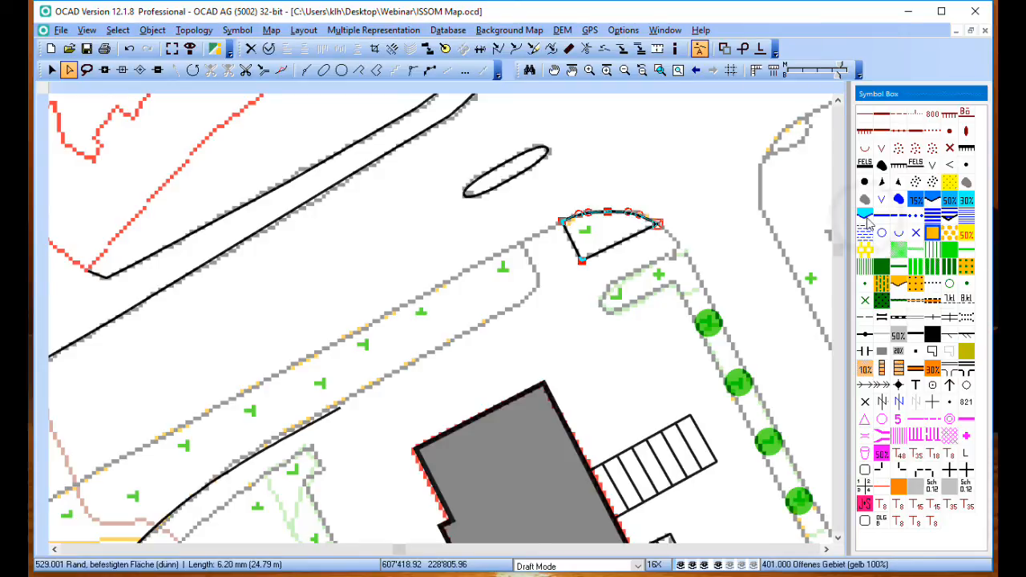
left_click(446, 49)
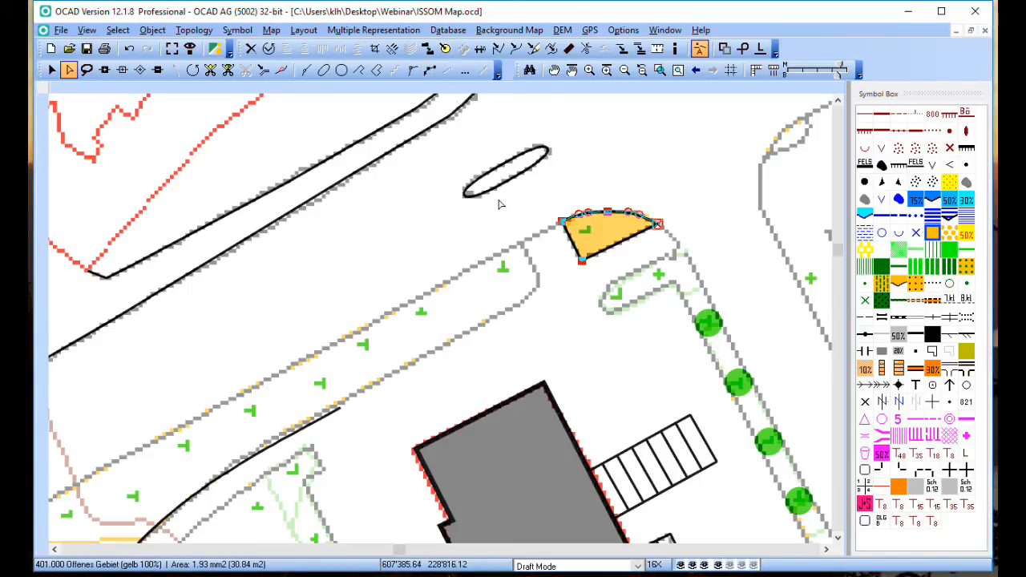
left_click(551, 258)
Trace the four-sided island south of the triangular tree island as a closed 529.001 Rand, befestigten Fläche (dünn) curve, about 127 m around
scroll(551, 258, "down", 1)
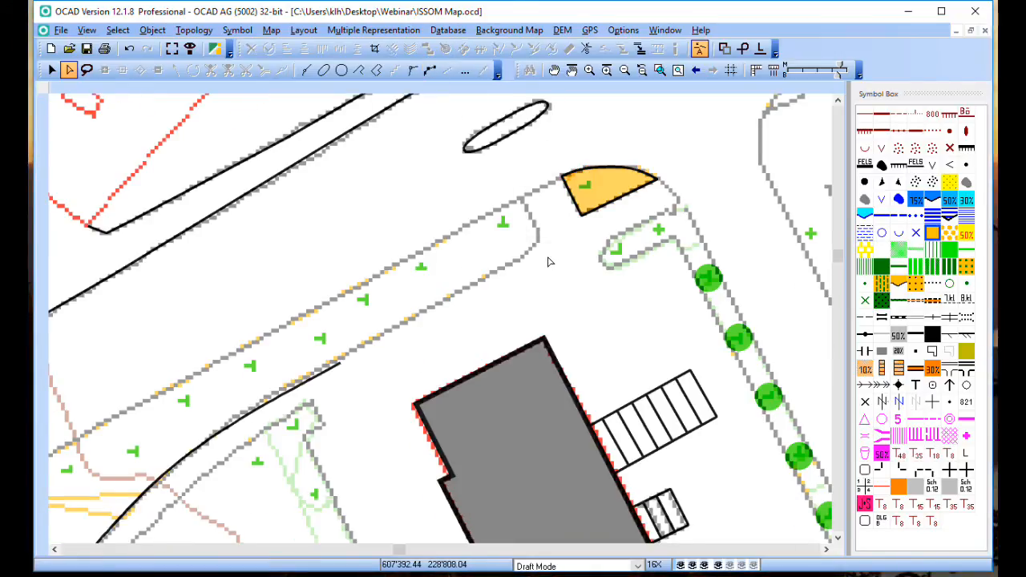
scroll(548, 260, "up", 2)
scroll(539, 269, "down", 3)
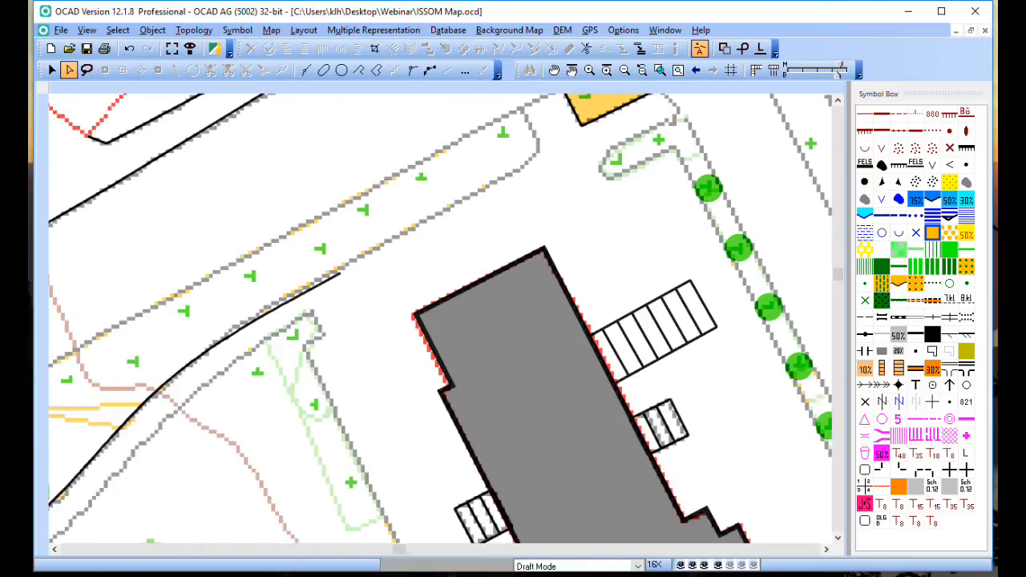
scroll(529, 268, "down", 1)
scroll(518, 279, "down", 2)
scroll(517, 278, "down", 5)
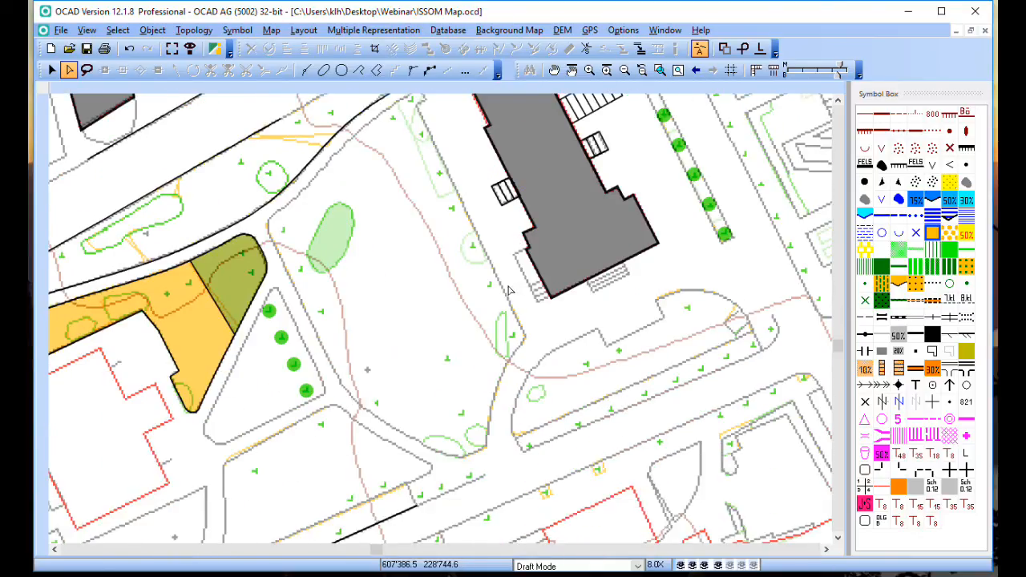
scroll(460, 286, "left", 4)
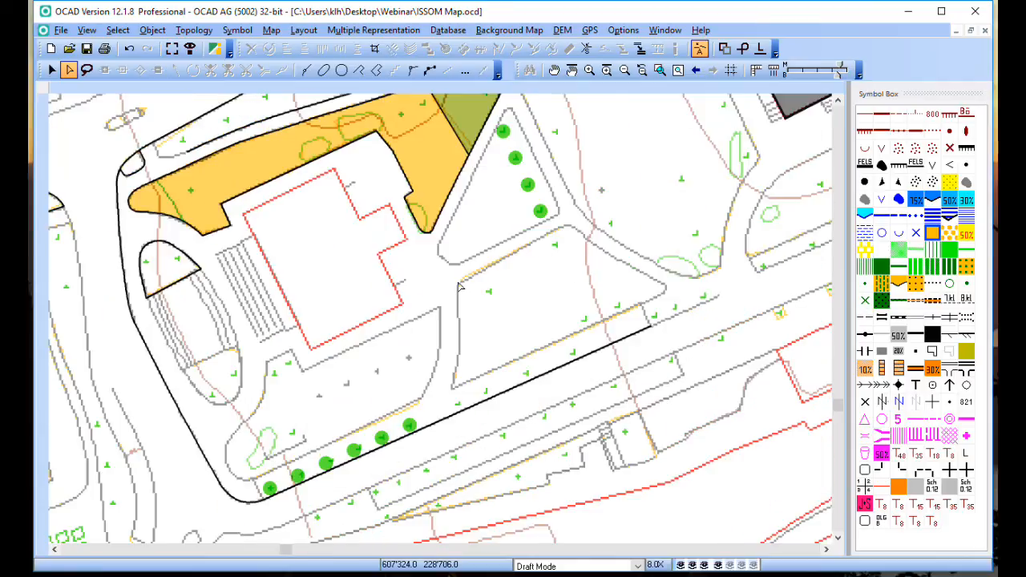
scroll(543, 296, "up", 1)
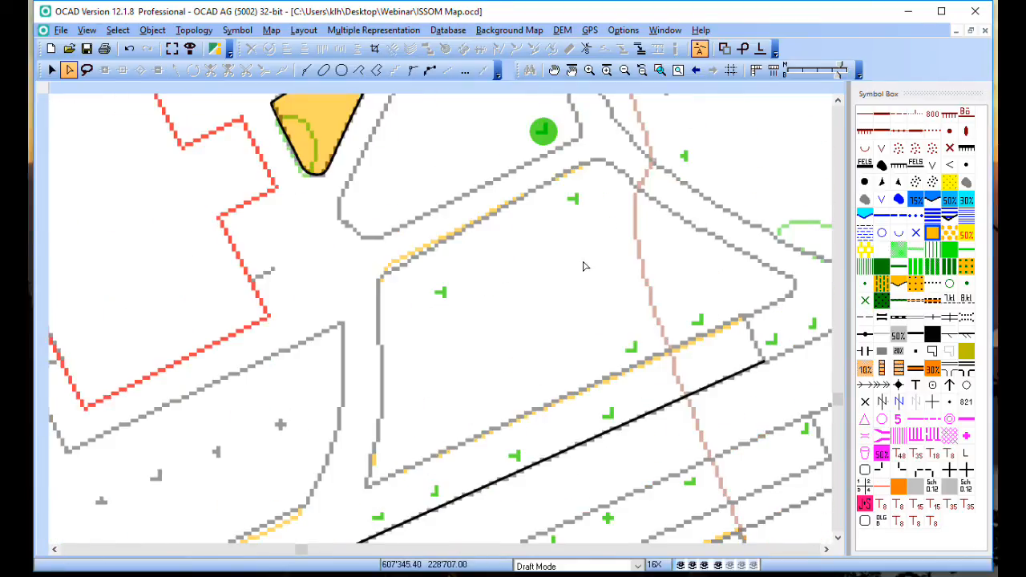
left_click(950, 370)
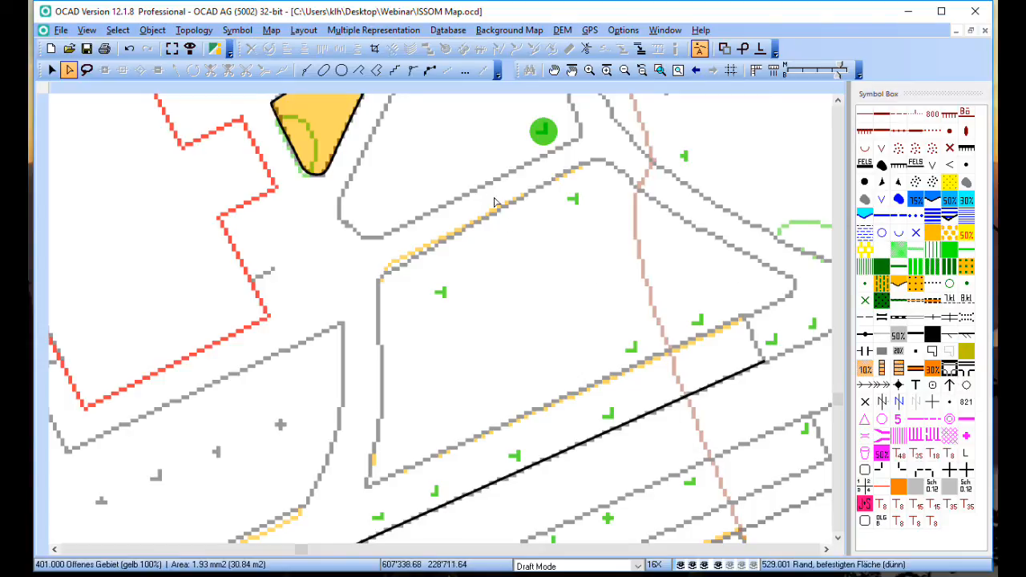
left_click(305, 70)
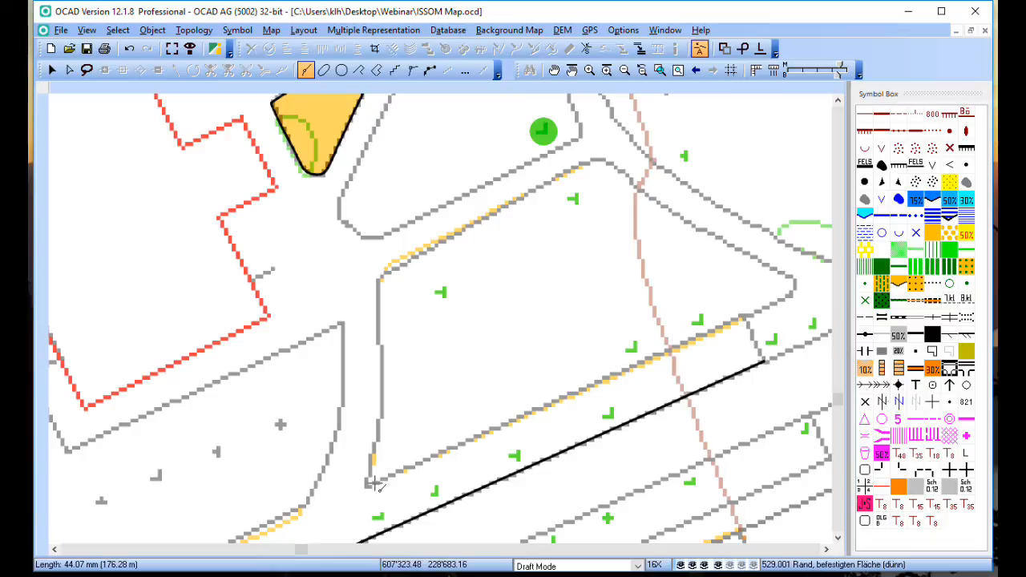
left_click(776, 305)
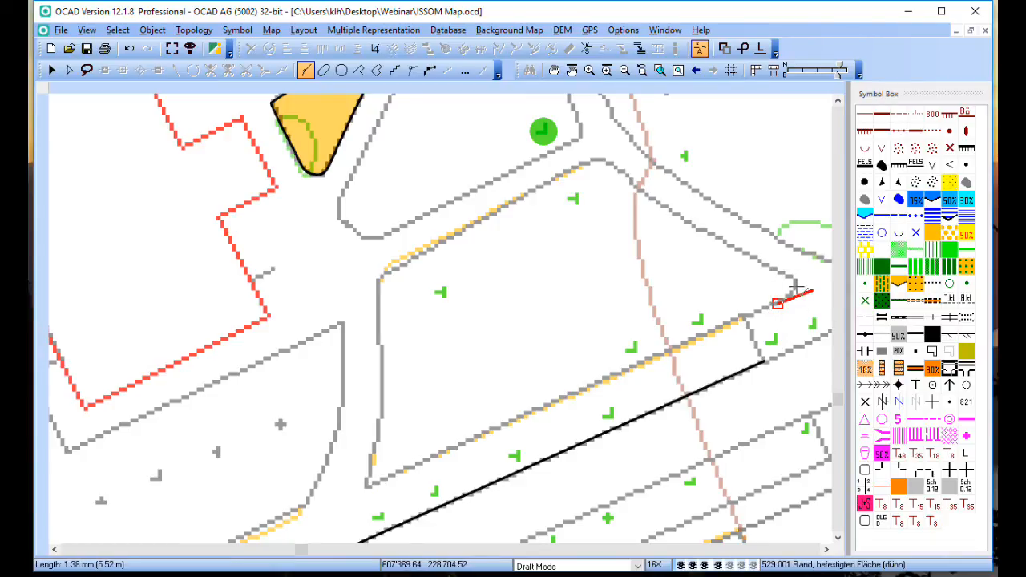
left_click(792, 281)
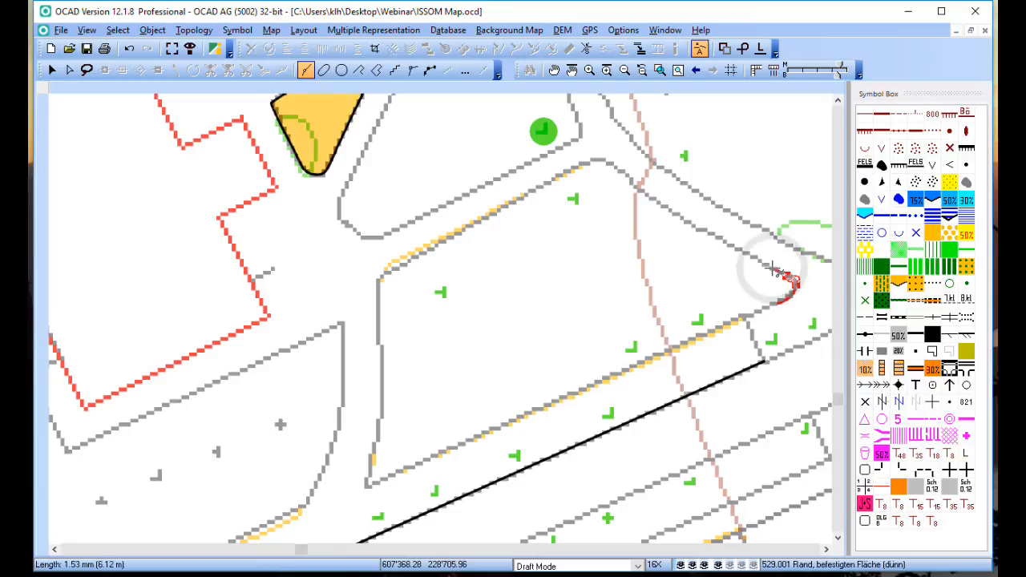
left_click_drag(615, 166, 511, 196)
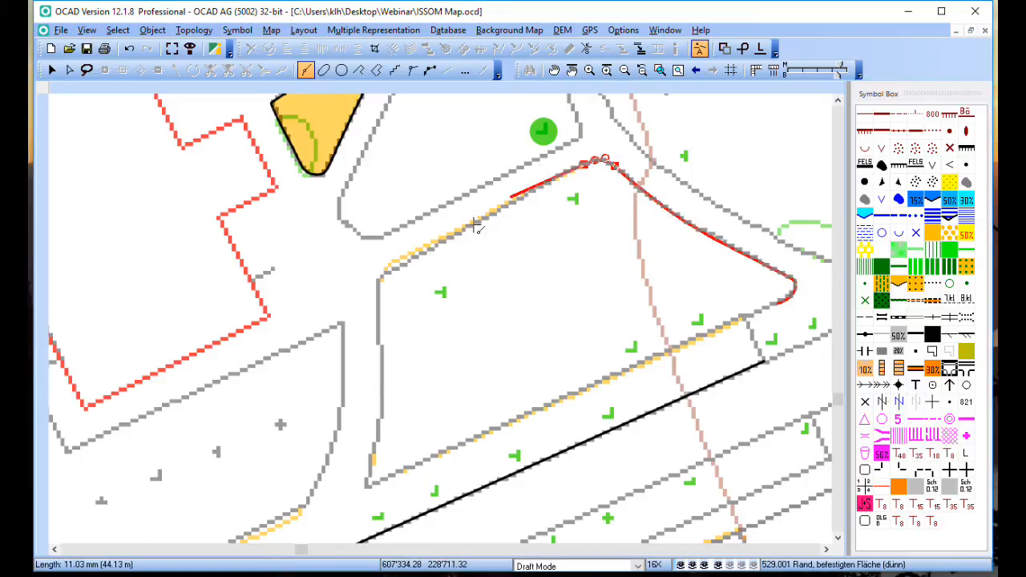
left_click(386, 274)
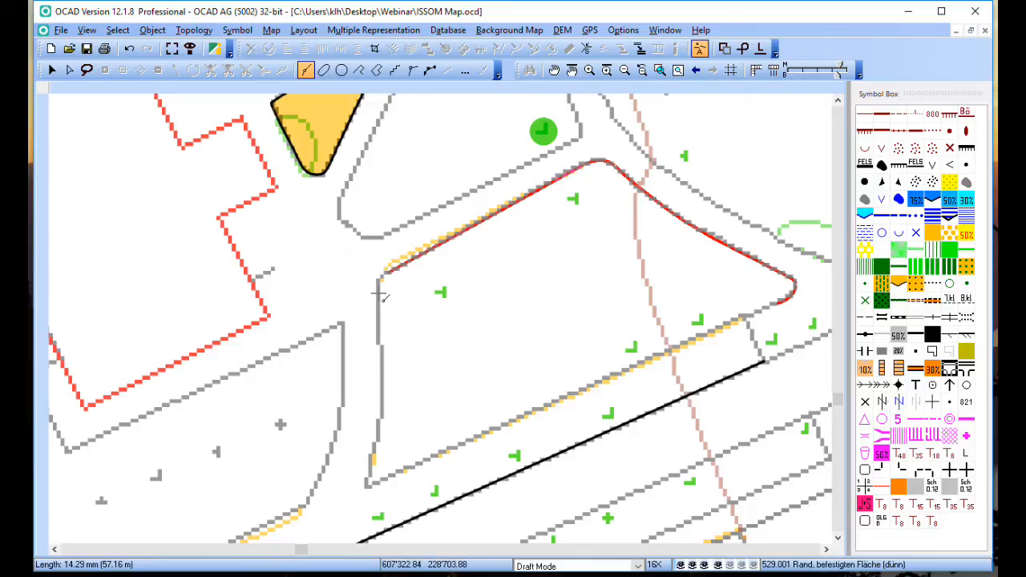
left_click(376, 309)
left_click(377, 301)
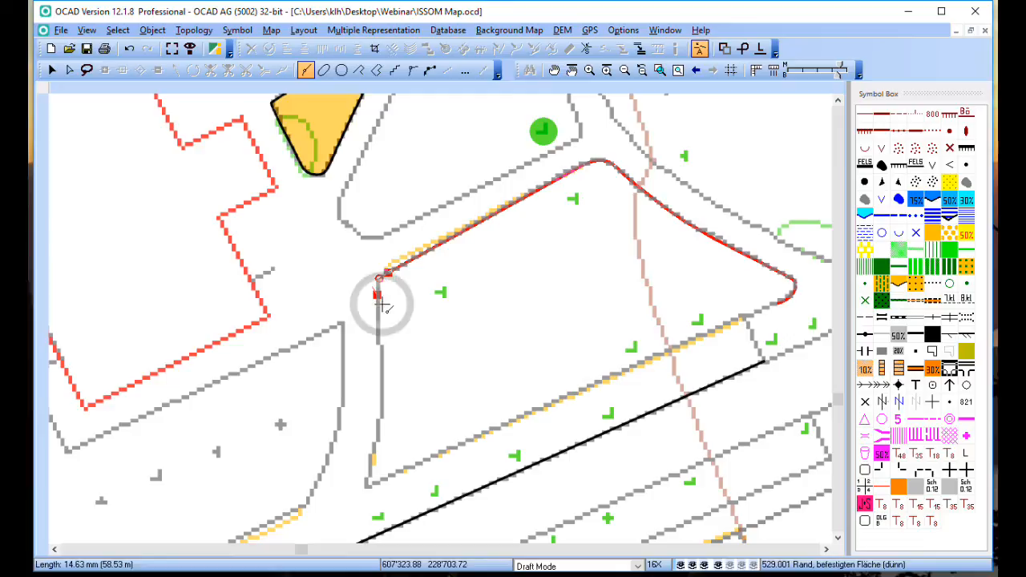
left_click(369, 477)
left_click_drag(368, 476, 409, 470)
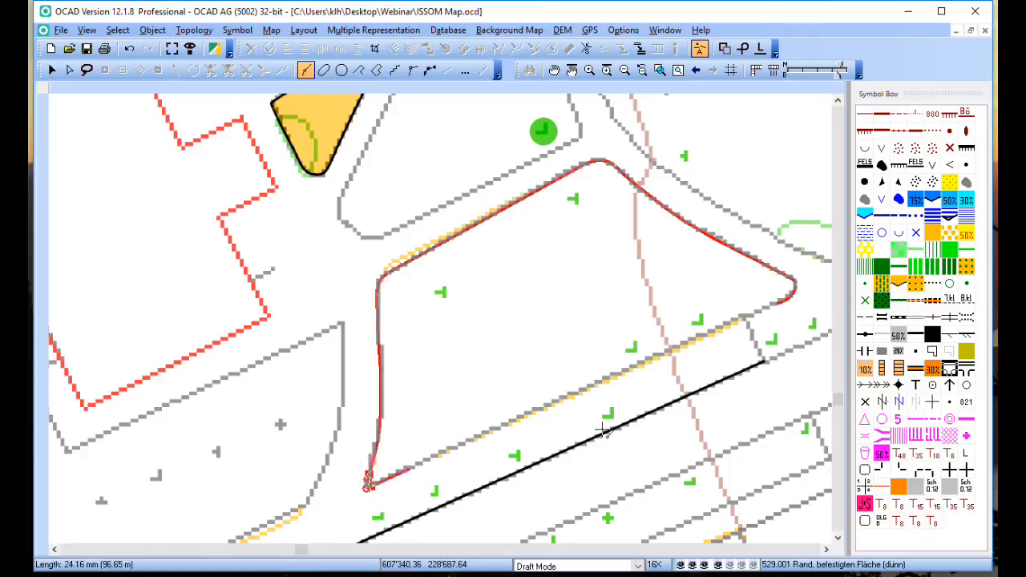
left_click(780, 304)
left_click(756, 348)
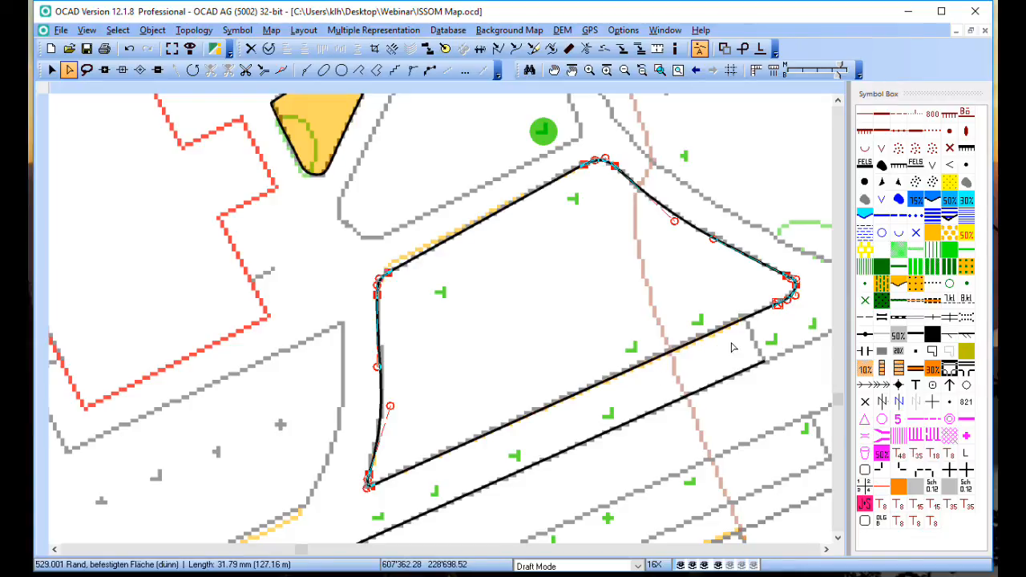
Adjust the new outline's curve at its northwest corner and along its west side to match the background edge
left_click(390, 272)
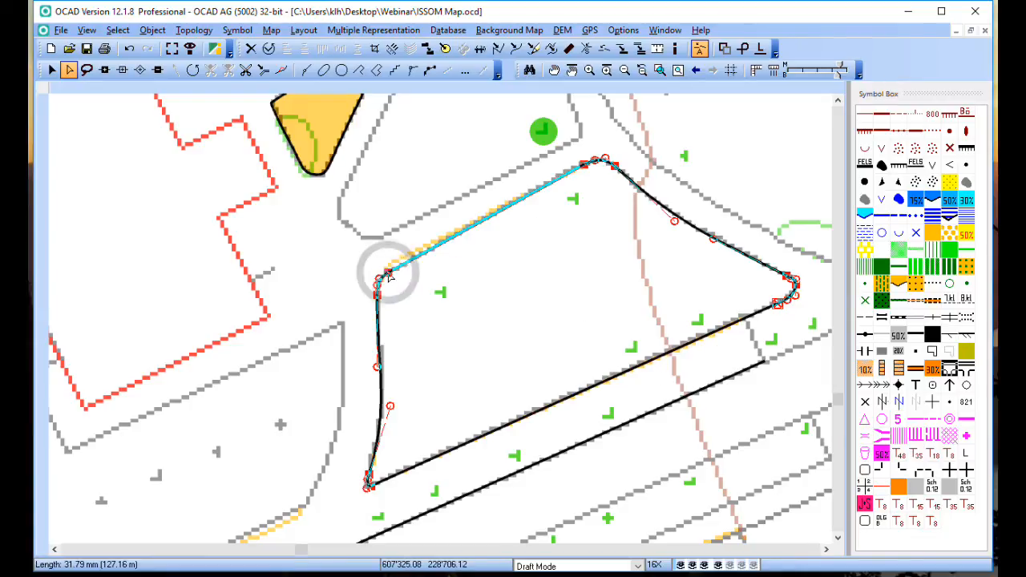
left_click(508, 296)
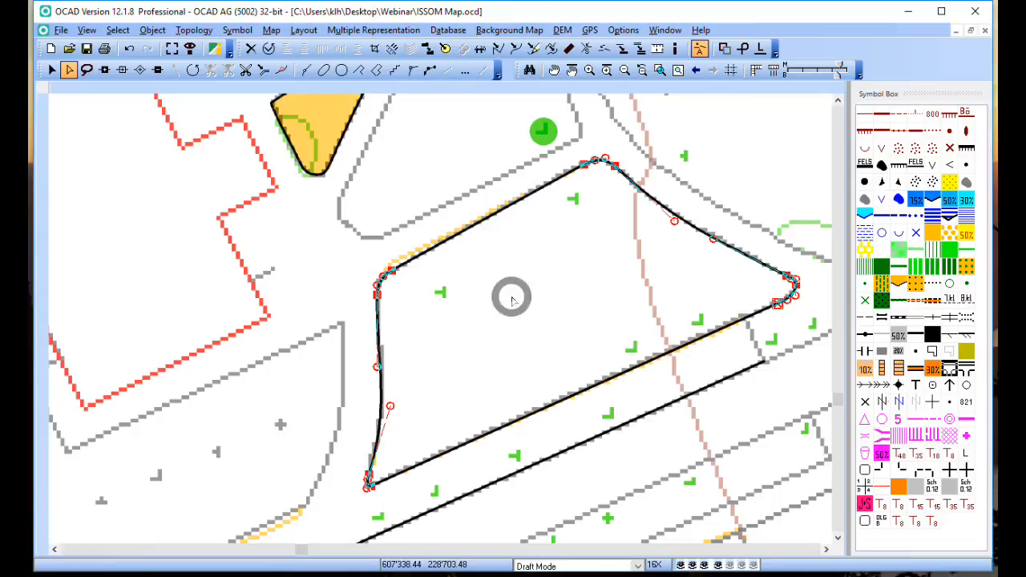
left_click(393, 358)
left_click(380, 376)
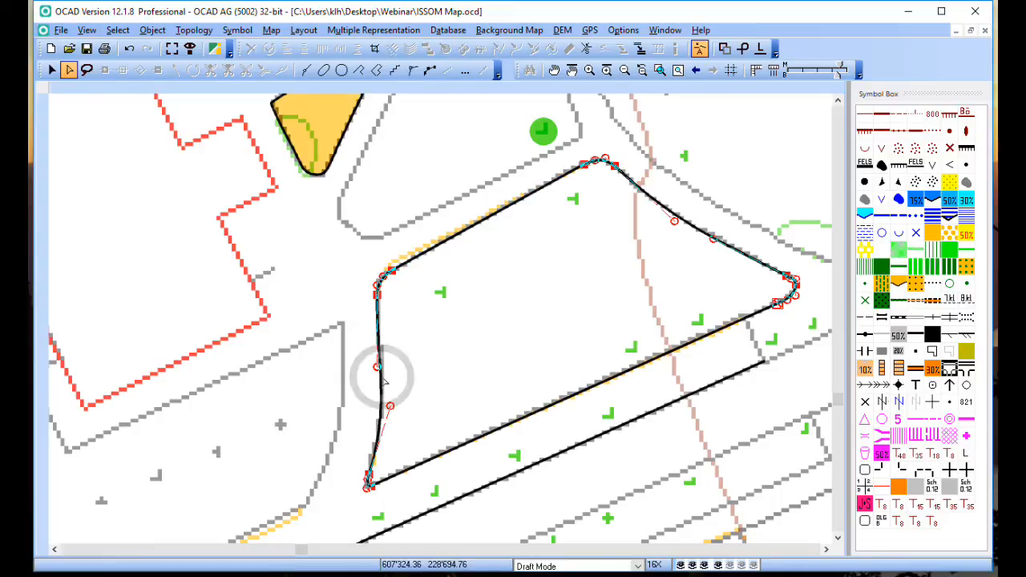
left_click(380, 362)
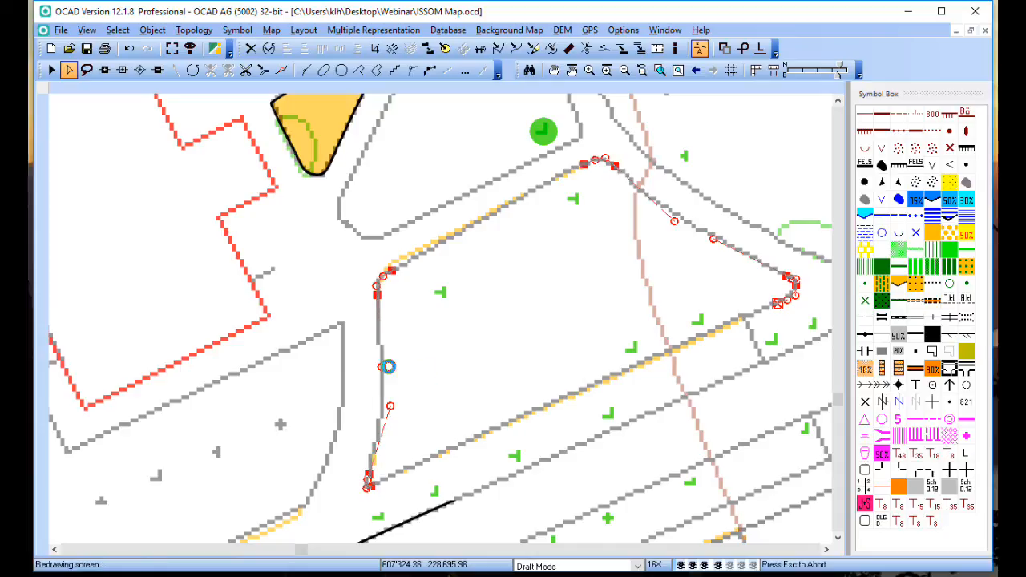
left_click(639, 395)
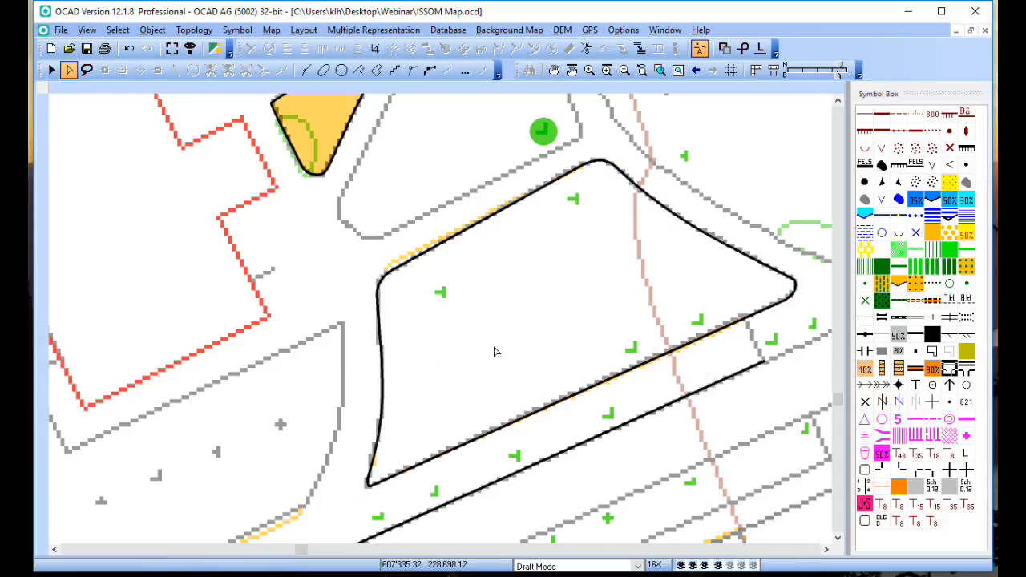
Fill the four-sided island's outline with 401.000 Offenes Gebiet (gelb 100%)
left_click(704, 238)
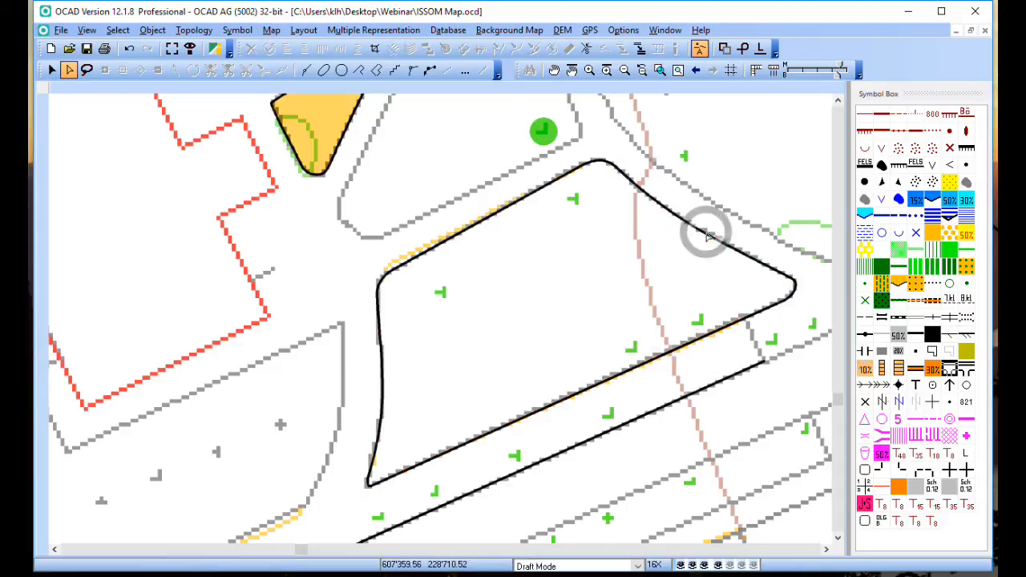
left_click(933, 232)
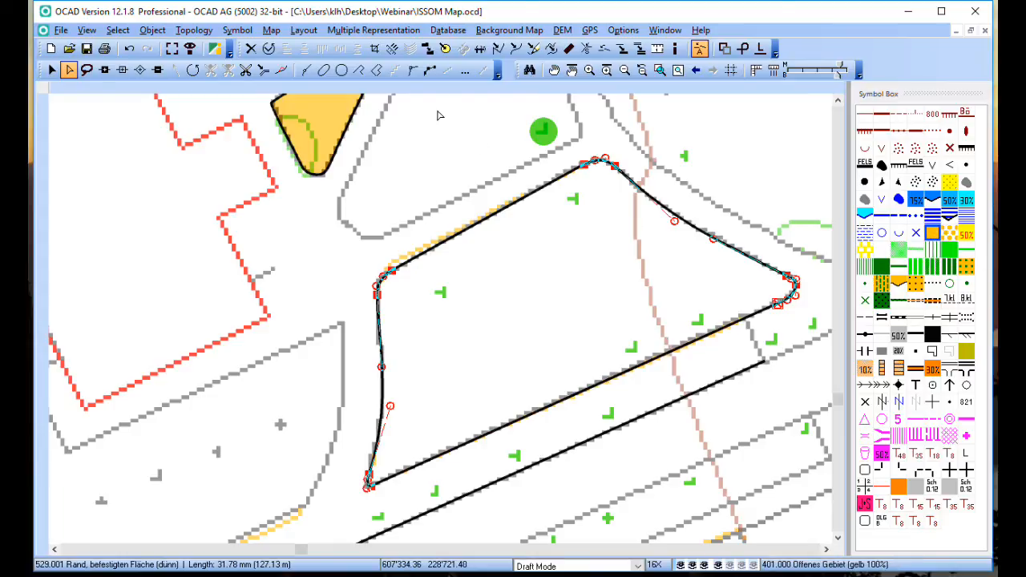
left_click(446, 48)
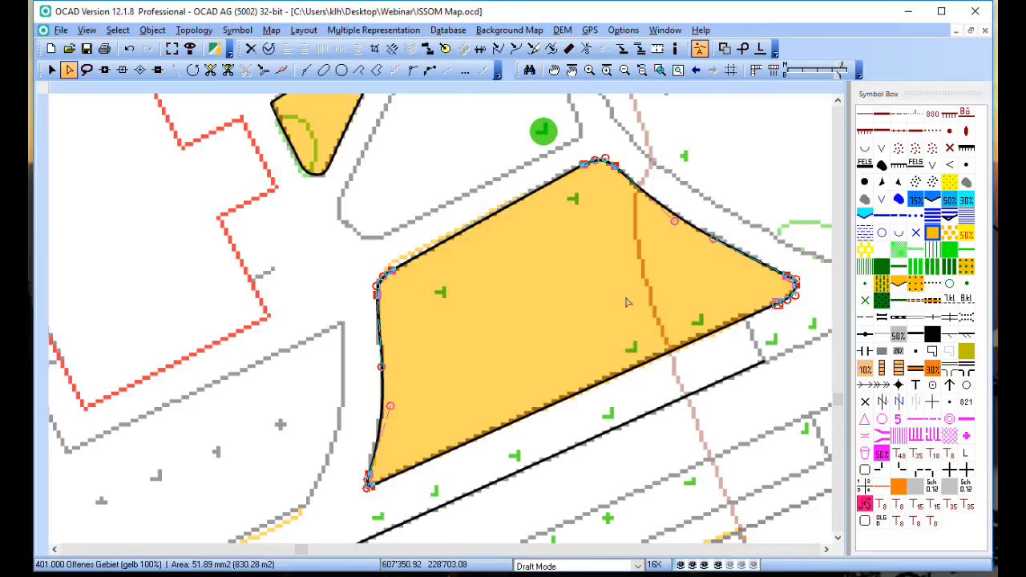
Start a 101.000 Höhenlinie curve along the brown template contour, from the building in the northwest south across the main street, about 112 m long
scroll(624, 298, "down", 1)
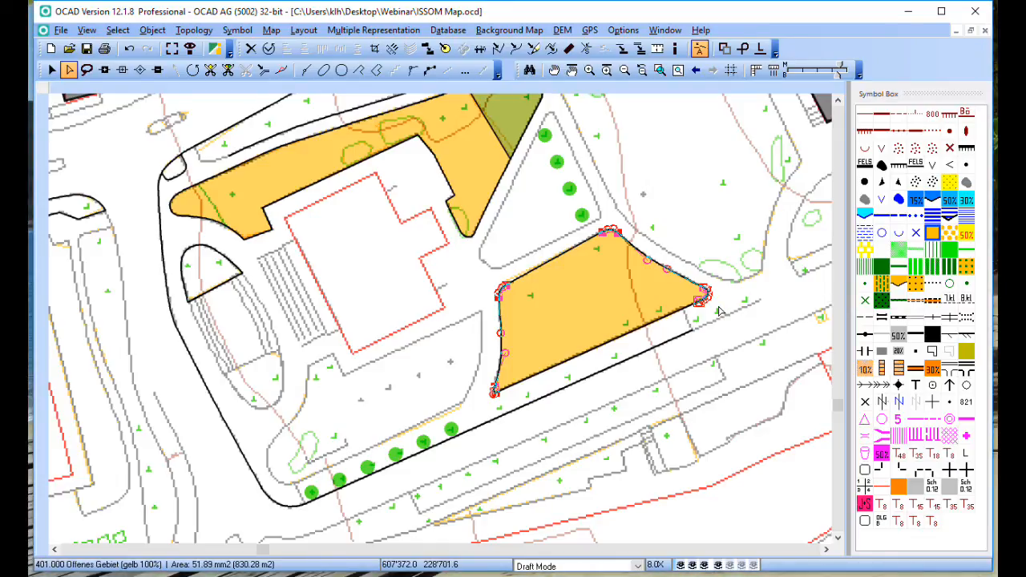
scroll(720, 311, "up", 1)
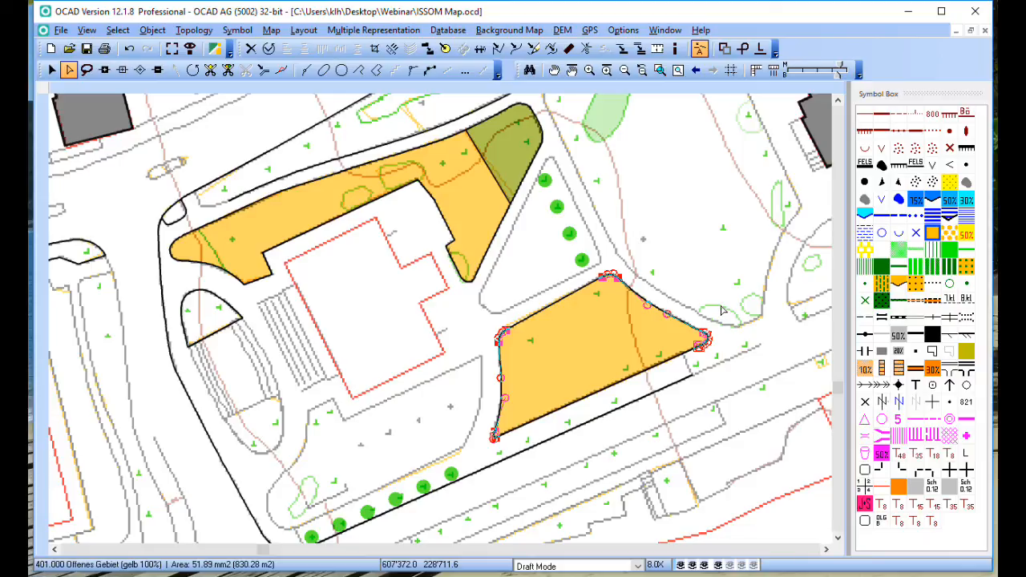
scroll(722, 311, "up", 1)
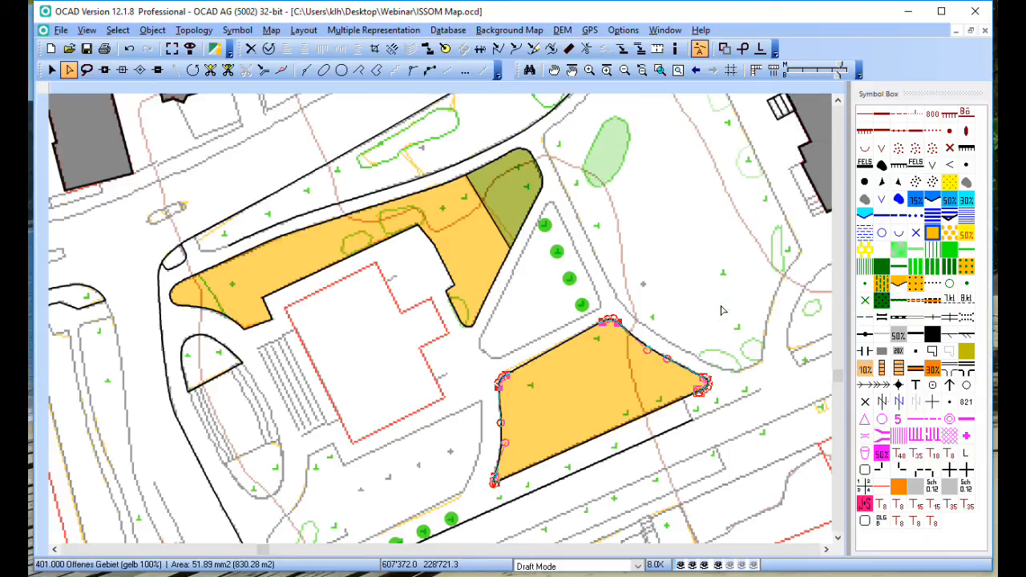
scroll(722, 311, "up", 2)
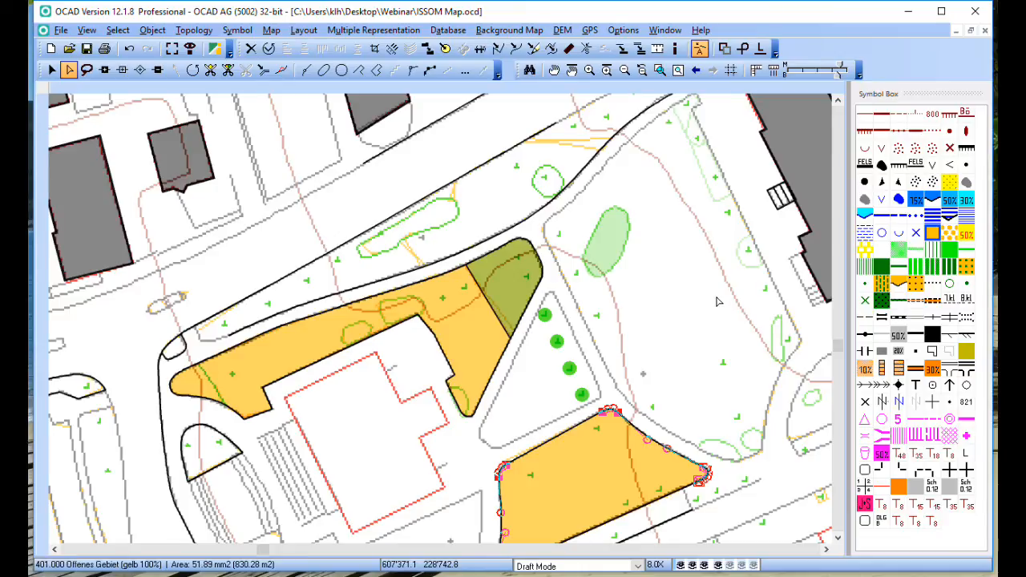
scroll(722, 307, "up", 5)
scroll(683, 298, "up", 3)
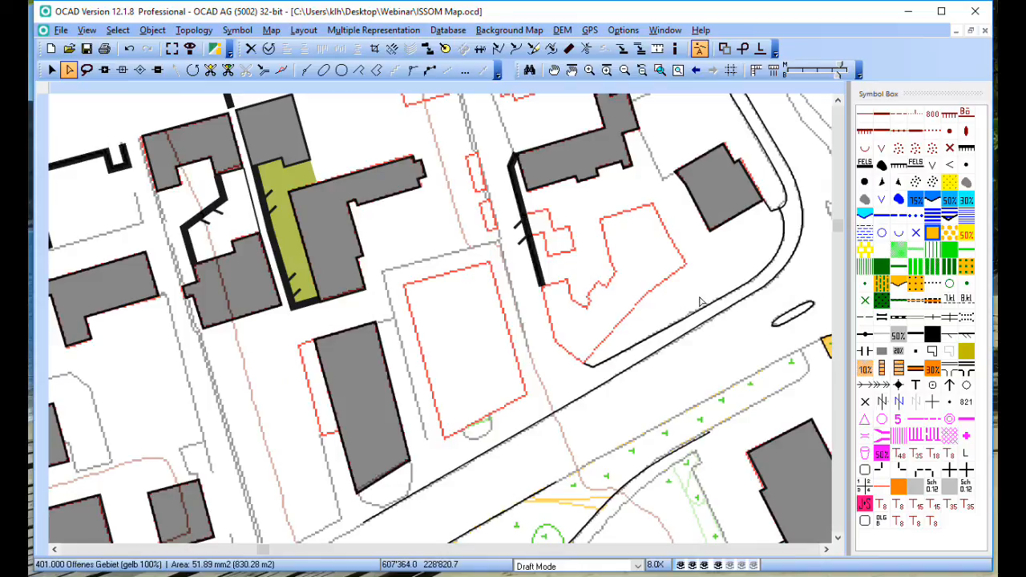
left_click(865, 116)
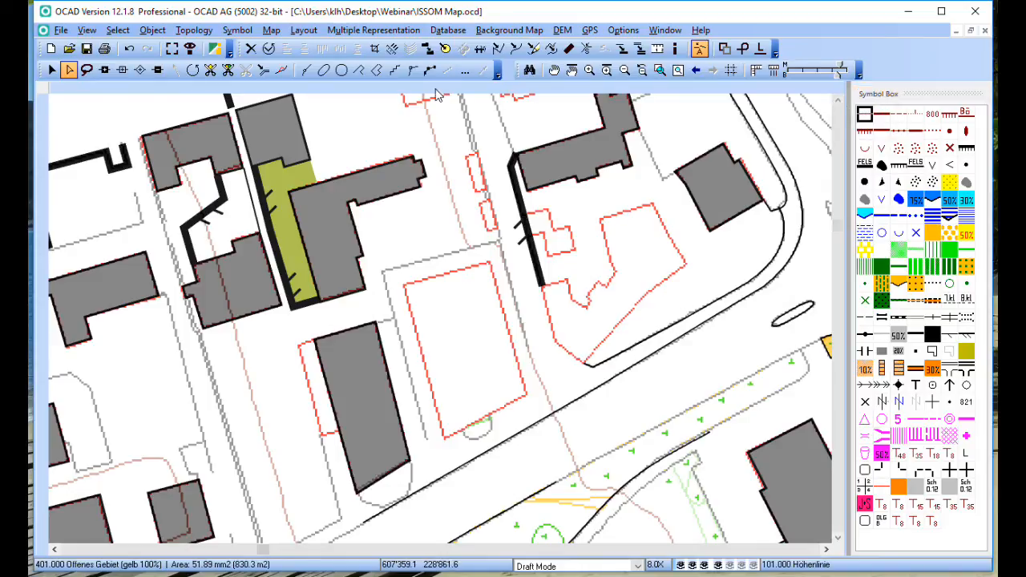
left_click(306, 71)
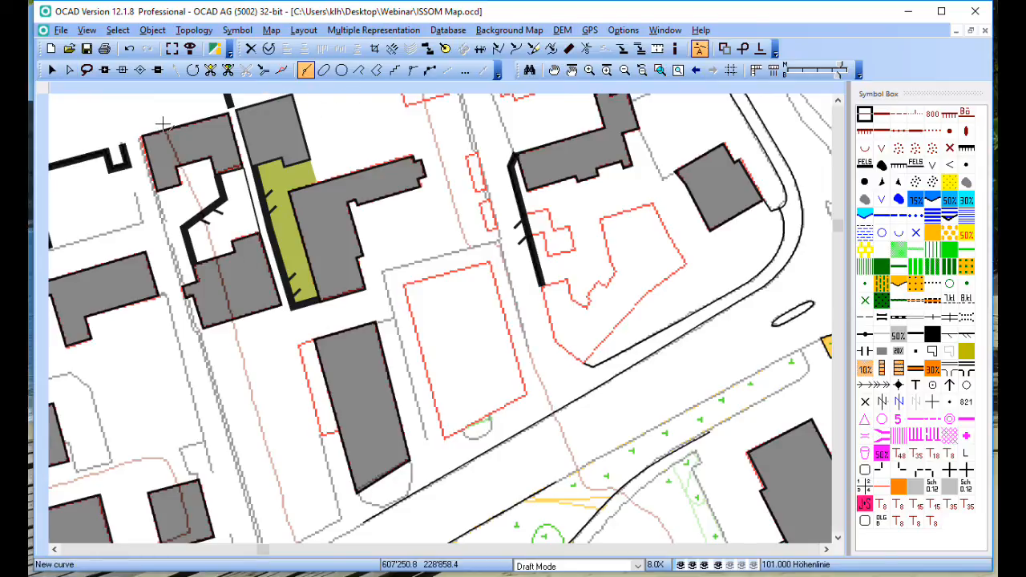
left_click_drag(160, 126, 198, 196)
left_click_drag(217, 256, 245, 373)
scroll(289, 406, "down", 3)
left_click(295, 409)
left_click_drag(295, 409, 317, 454)
scroll(321, 433, "down", 3)
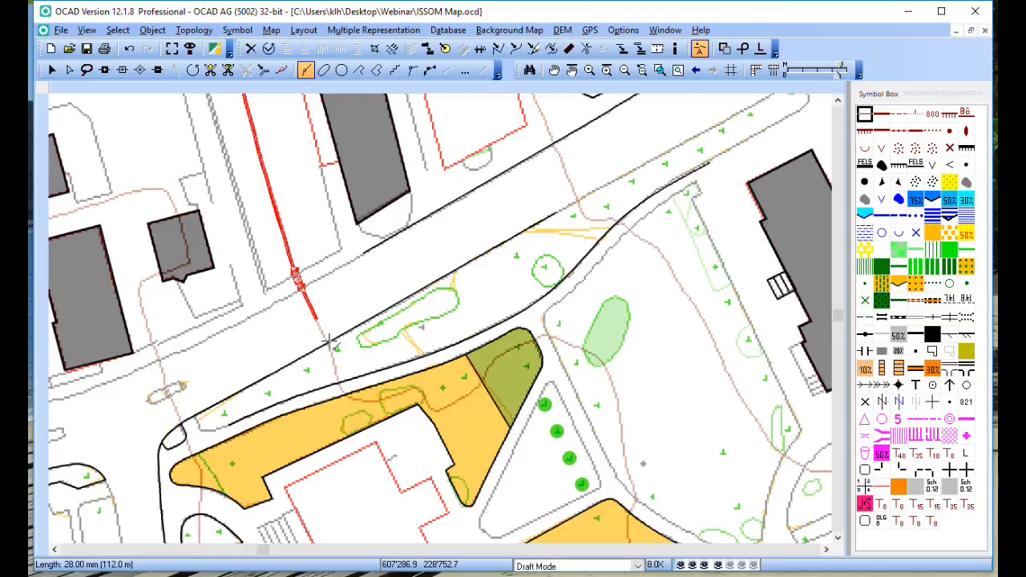
Continue the contour curve along the brown template line, east through the yellow and olive areas and around the triangular tree island's east side
left_click(340, 388)
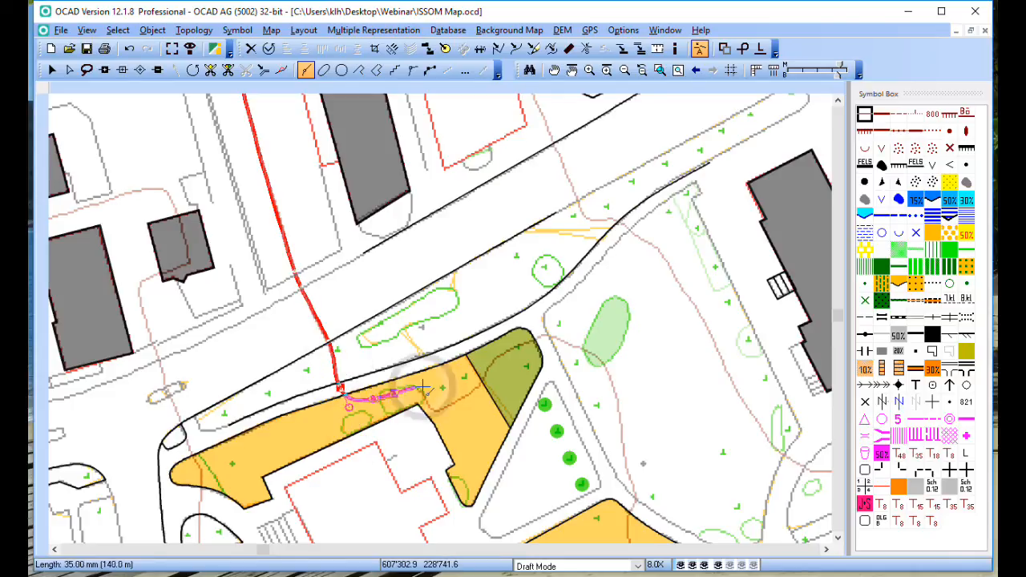
mouse_move(437, 399)
left_mouse_down()
mouse_move(423, 401)
mouse_move(452, 407)
mouse_move(538, 339)
left_mouse_up()
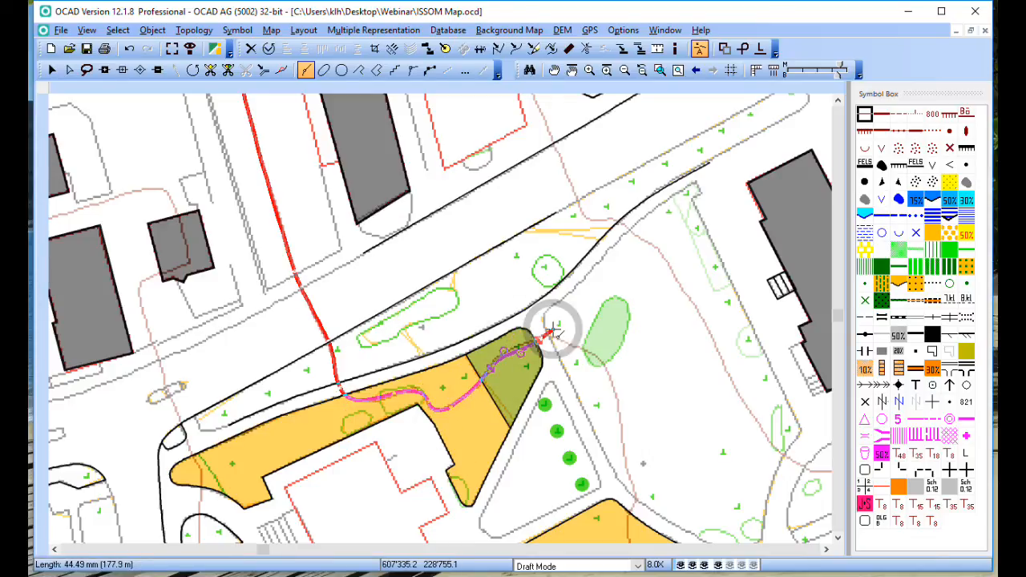
left_click(558, 334)
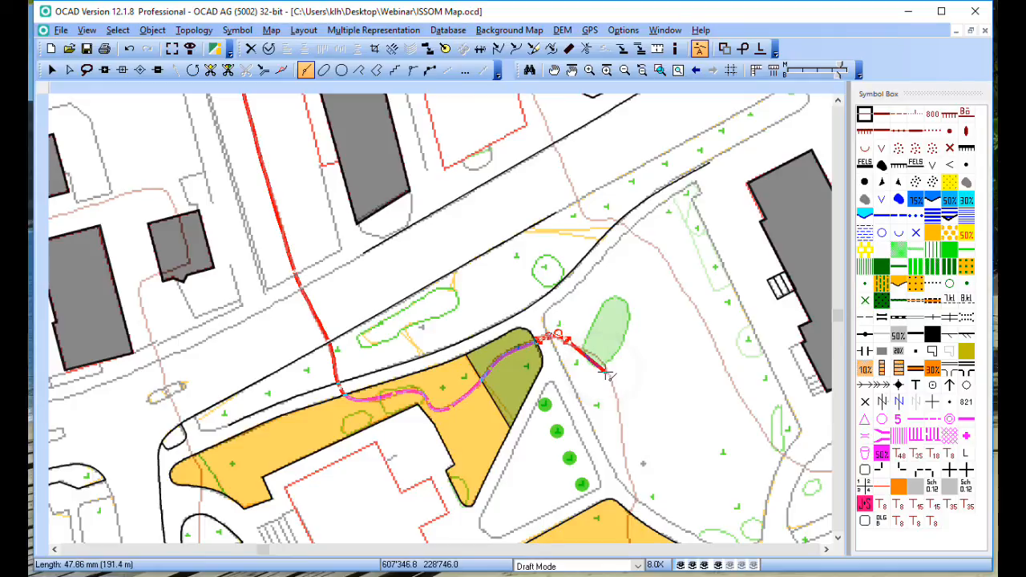
scroll(614, 379, "down", 2)
left_click_drag(622, 337, 652, 435)
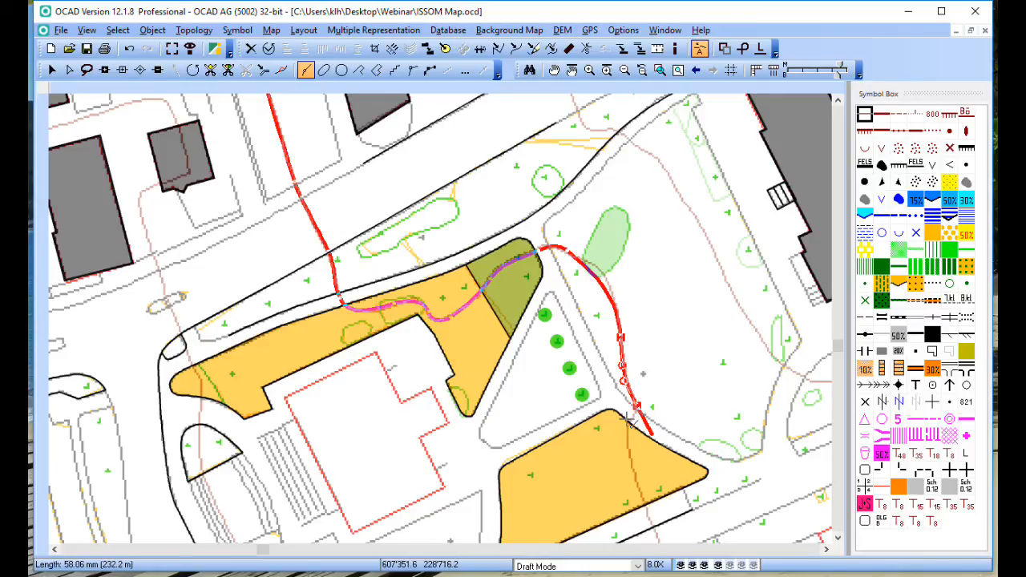
Finish the contour southward across the four-sided yellow island and the street below it, about 261 m long in total
left_click(624, 419)
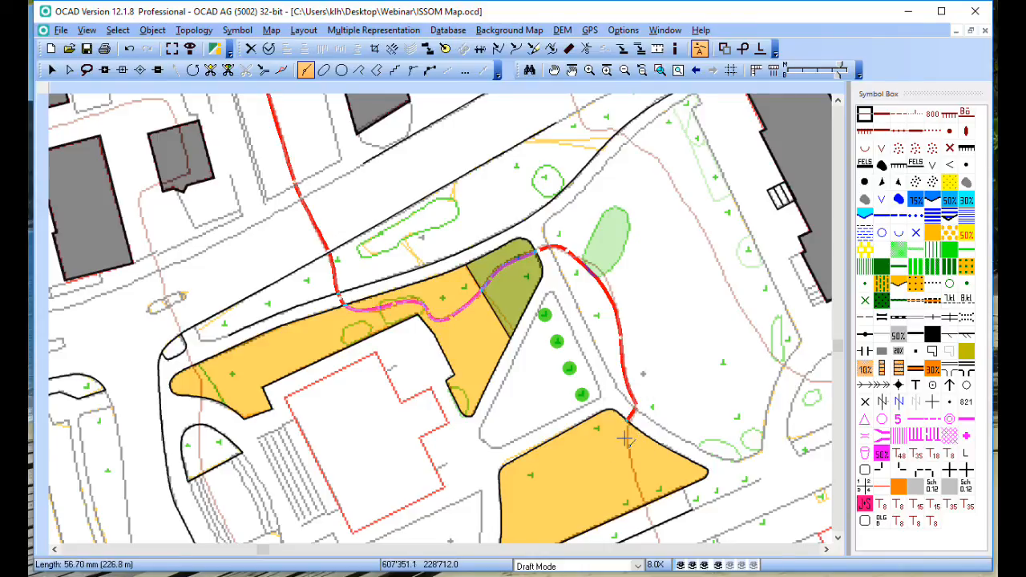
left_click(621, 447)
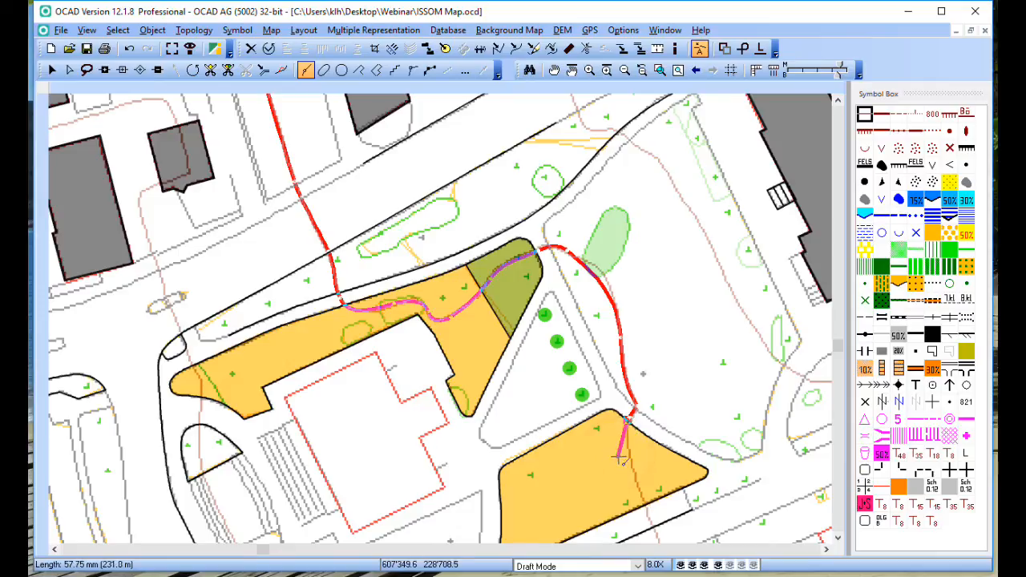
left_click(641, 497)
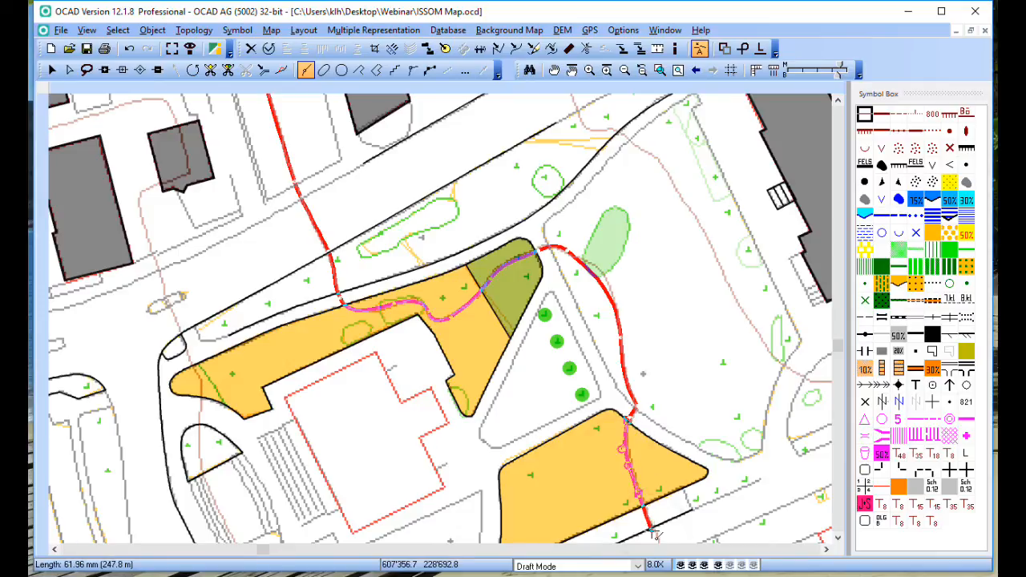
scroll(676, 515, "down", 2)
left_click(681, 518)
left_click_drag(683, 519, 699, 543)
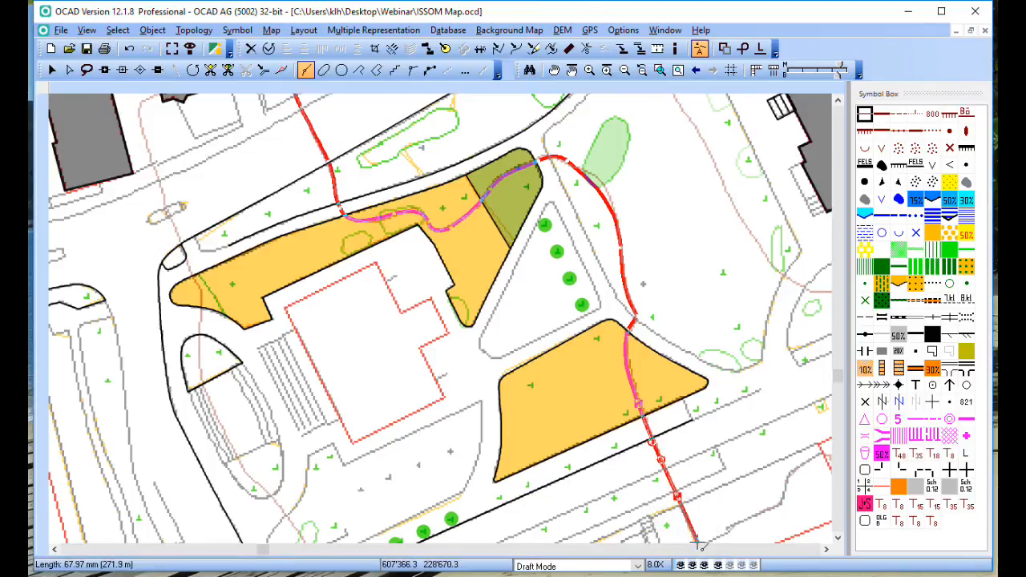
left_click(719, 506)
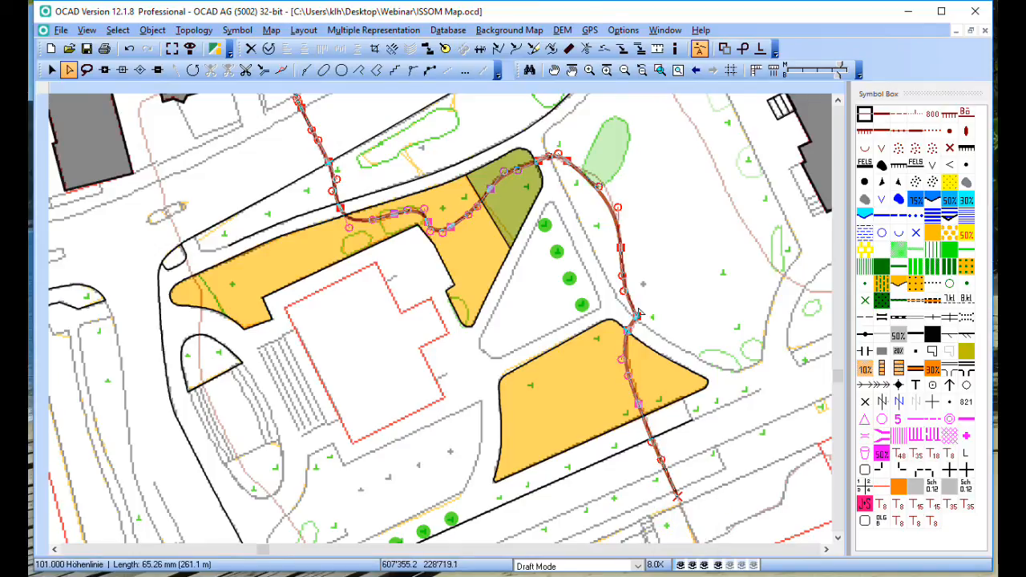
Adjust the contour's curve handles northeast of the triangular tree island and inside the yellow open area to follow the template contour
scroll(629, 342, "up", 2)
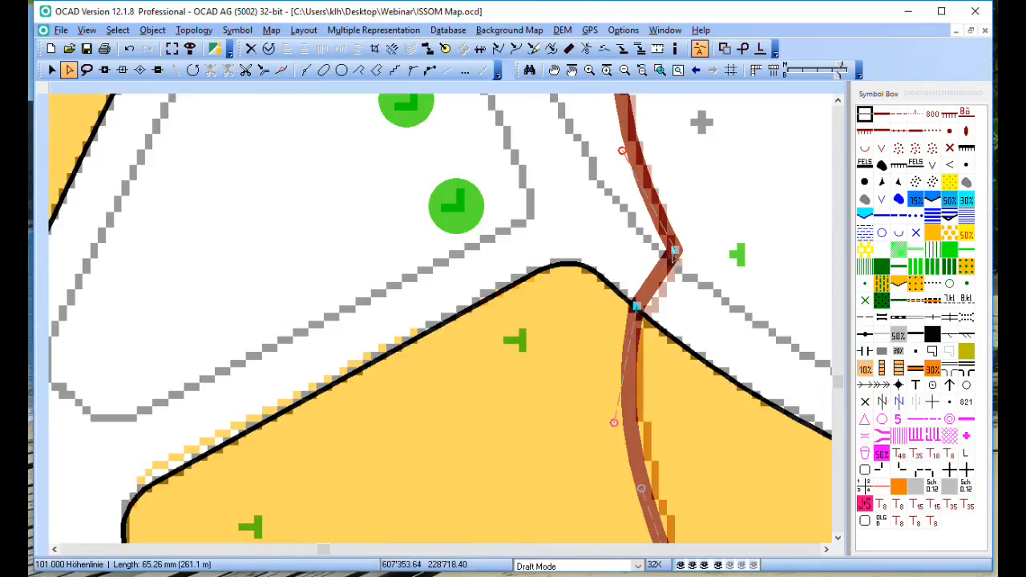
scroll(627, 219, "down", 2)
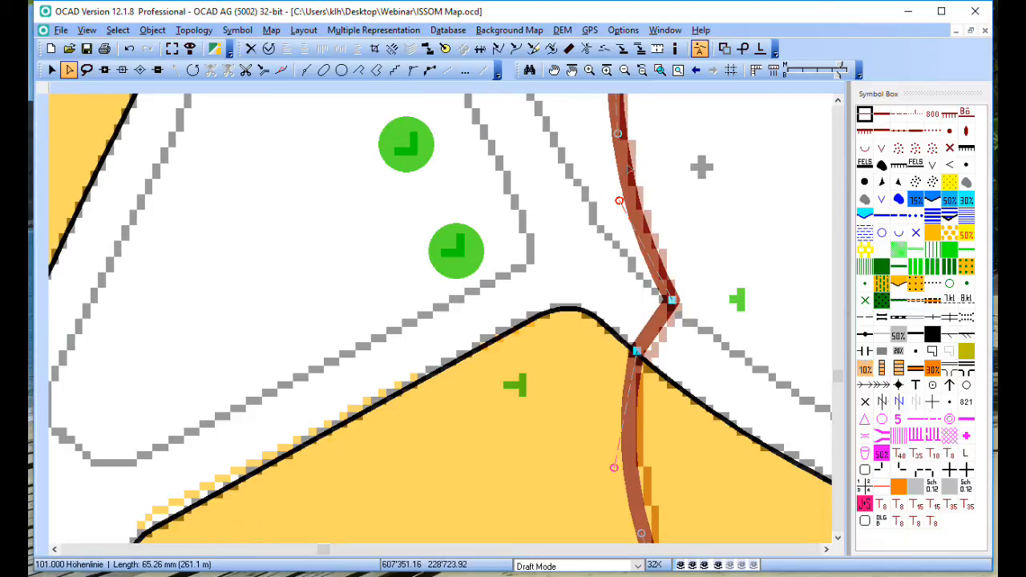
key("Up")
key("Up")
key("Up")
key("Up")
key("Up")
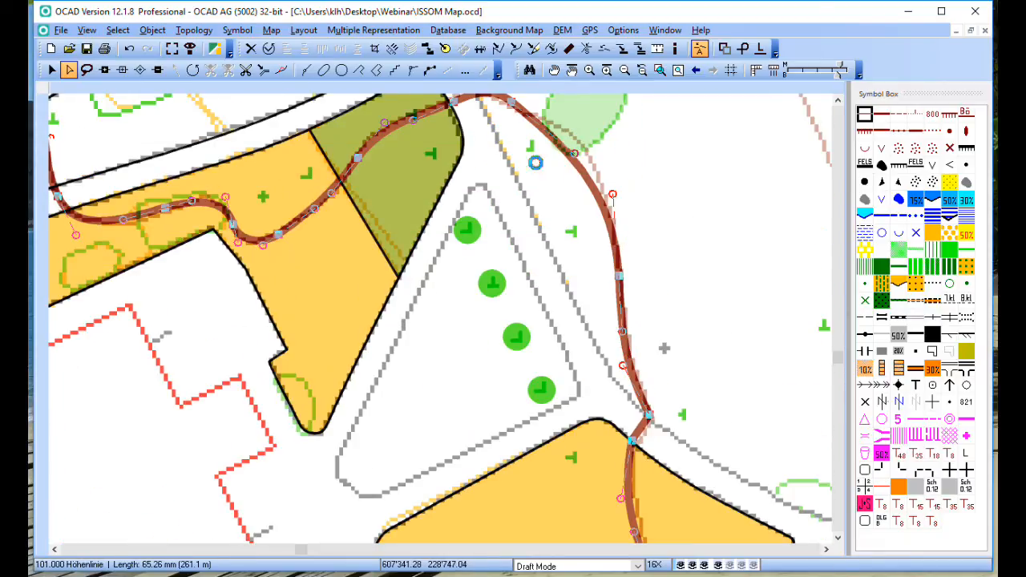
left_click_drag(574, 199, 597, 187)
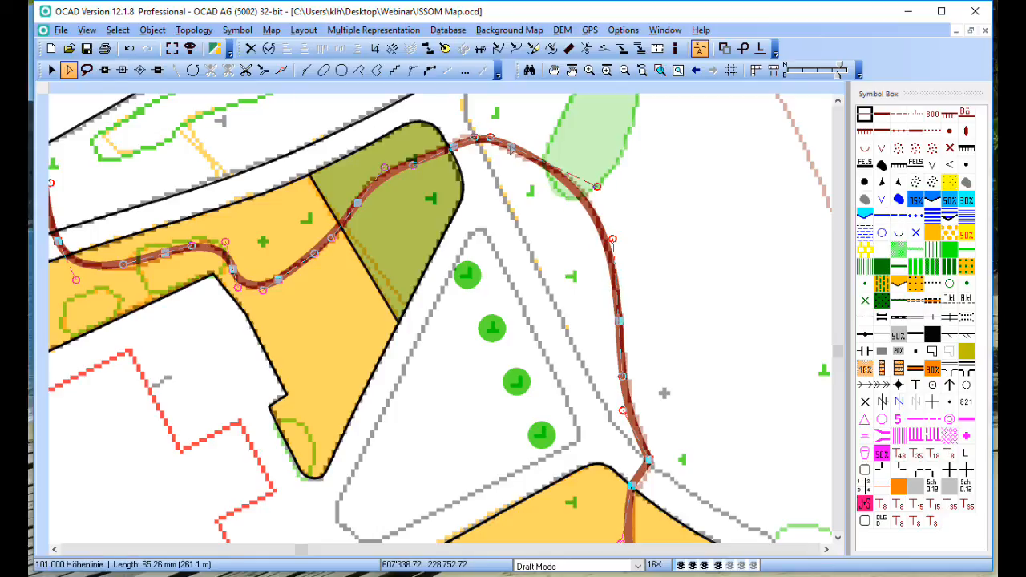
left_click_drag(226, 241, 216, 236)
scroll(300, 272, "down", 1)
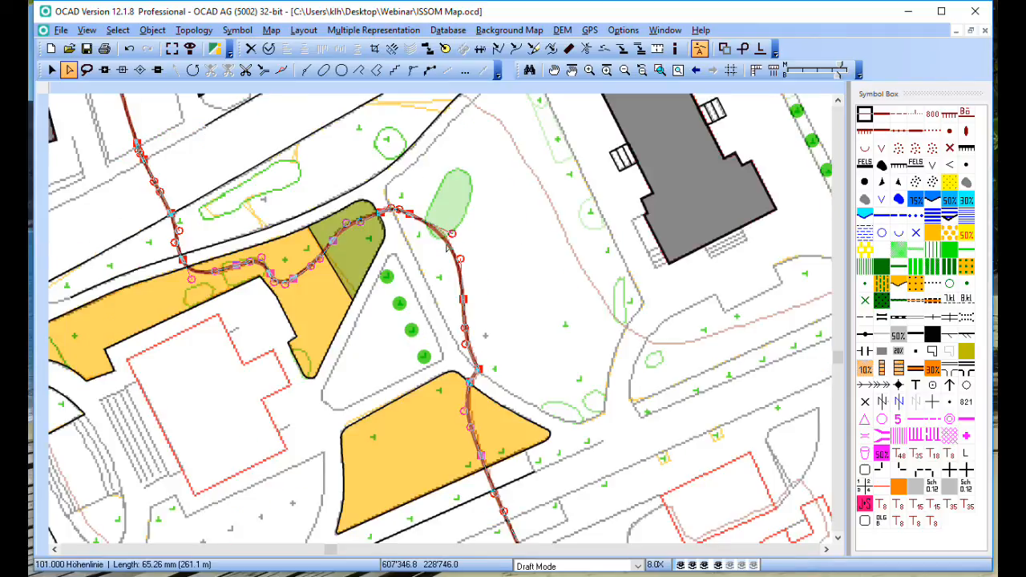
mouse_move(451, 247)
left_mouse_down()
mouse_move(464, 249)
mouse_move(456, 254)
left_mouse_up()
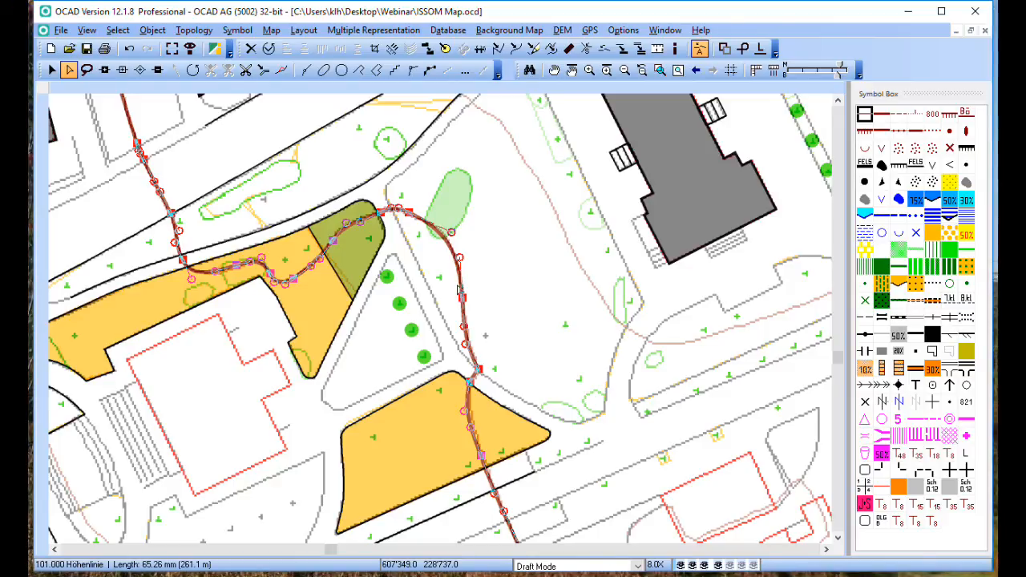
Examine the template contours around the main street and the large building east of the finished contour
scroll(461, 285, "up", 5)
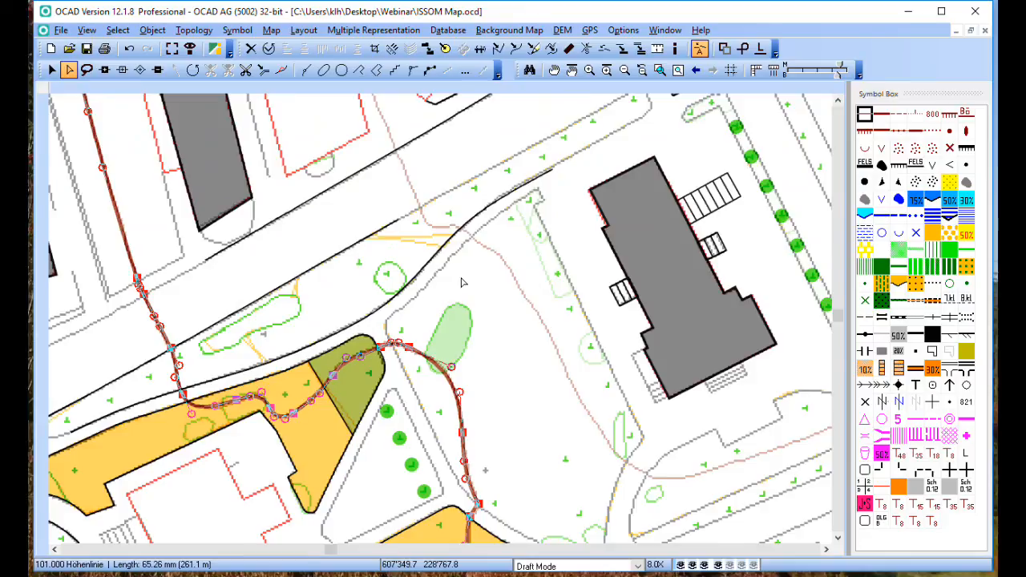
scroll(467, 275, "down", 2)
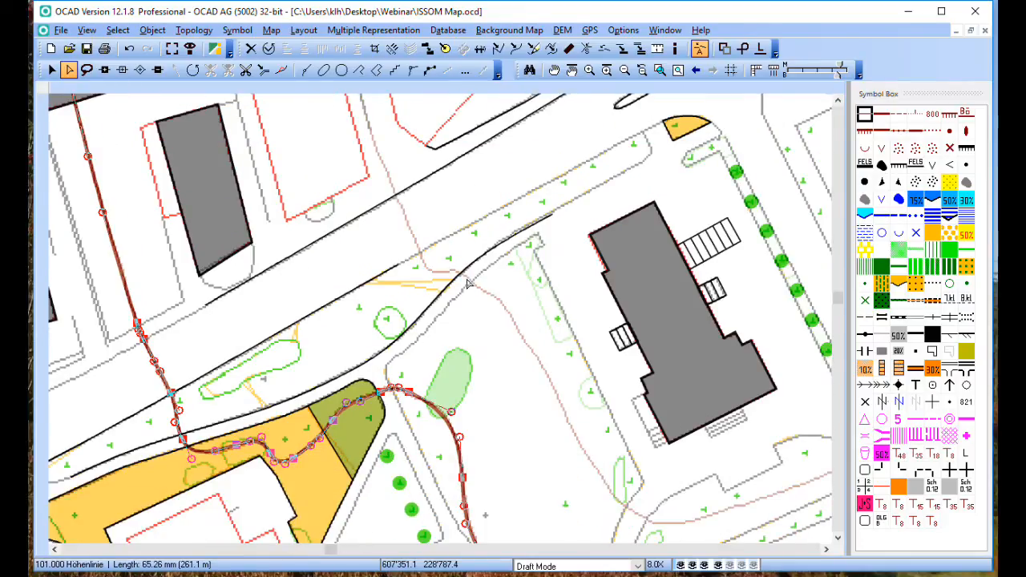
scroll(469, 284, "down", 1)
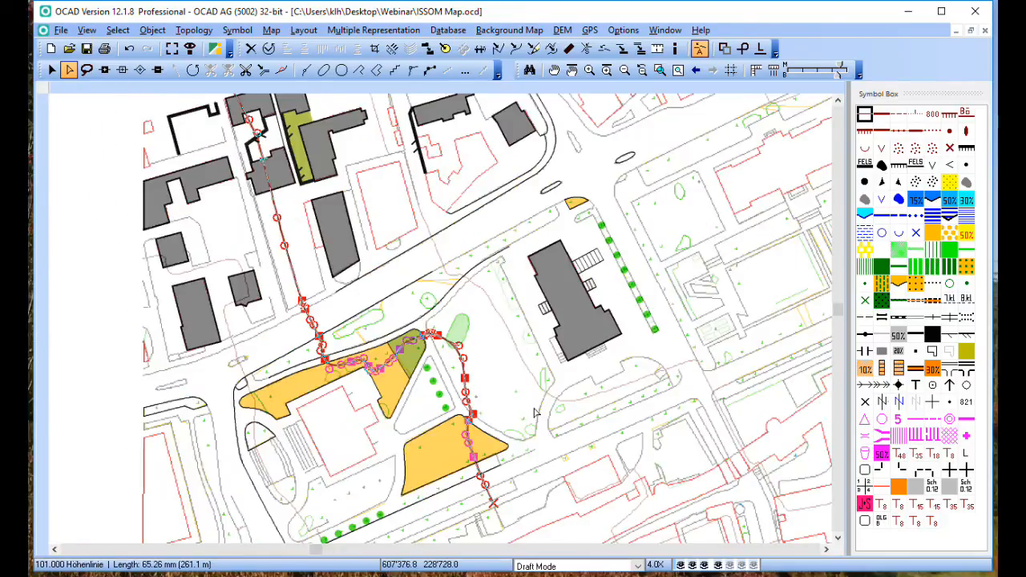
scroll(545, 417, "down", 2)
scroll(548, 404, "up", 3)
scroll(523, 359, "up", 1)
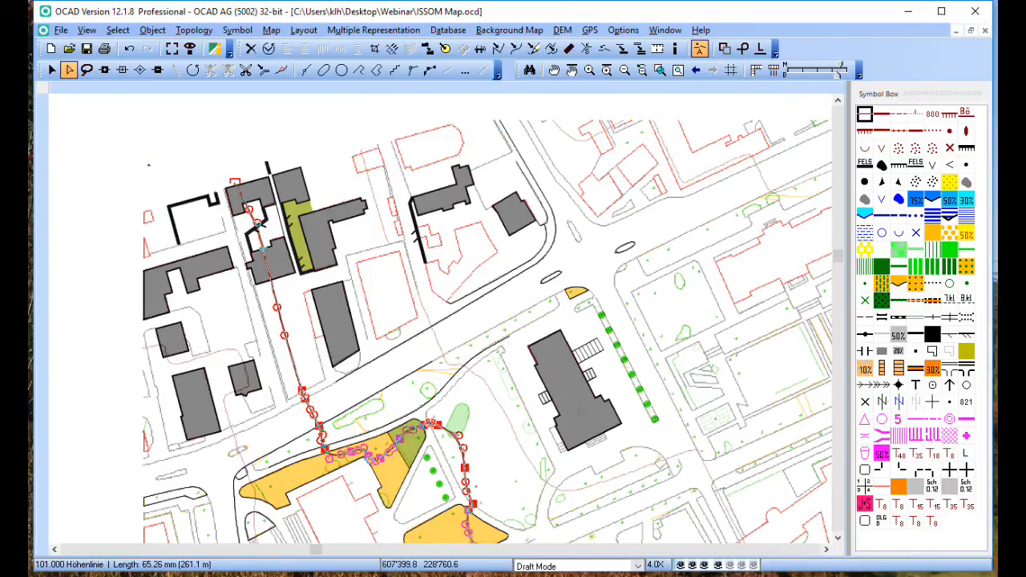
scroll(535, 404, "down", 3)
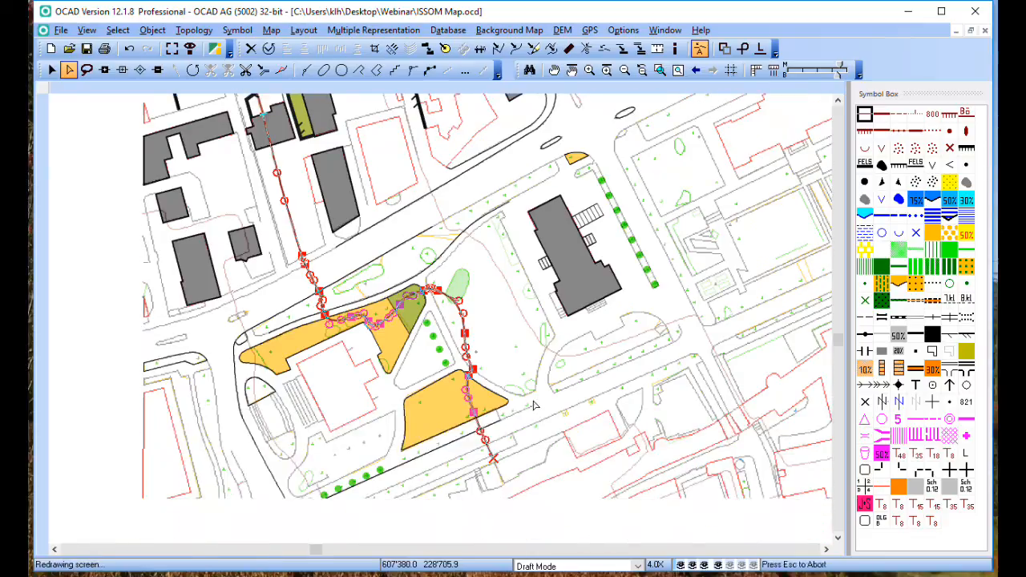
scroll(500, 382, "up", 2)
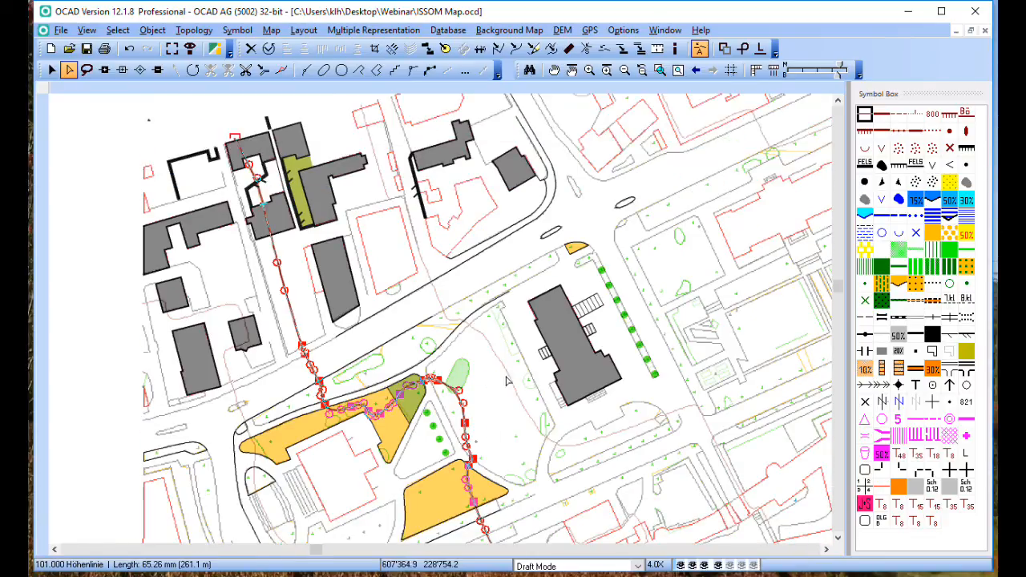
scroll(546, 349, "up", 1)
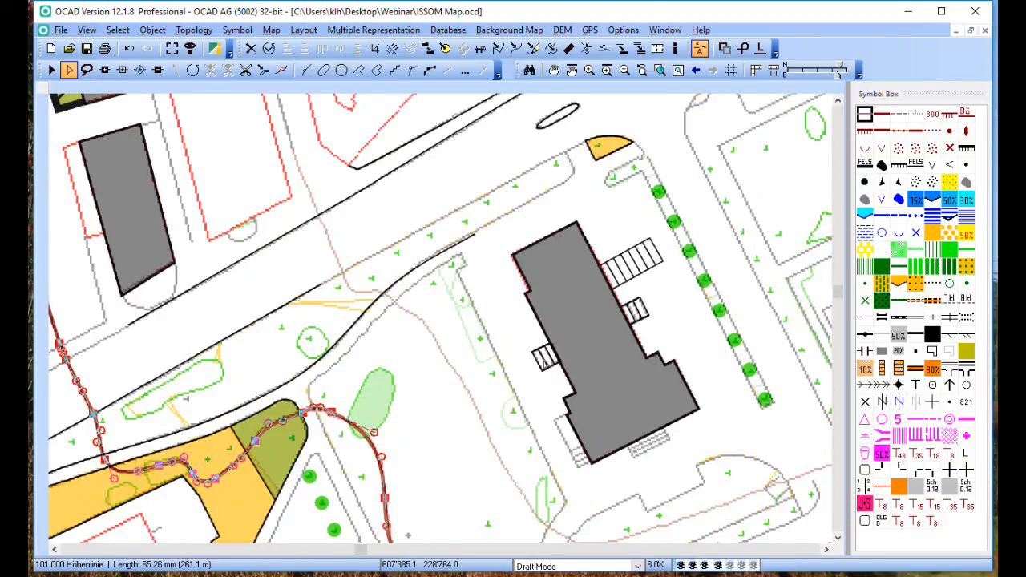
Draw a second 101.000 Höhenlinie curve from the main street's south side, down the large building's west side and east below it, about 118 m long
left_click(865, 114)
key("F6")
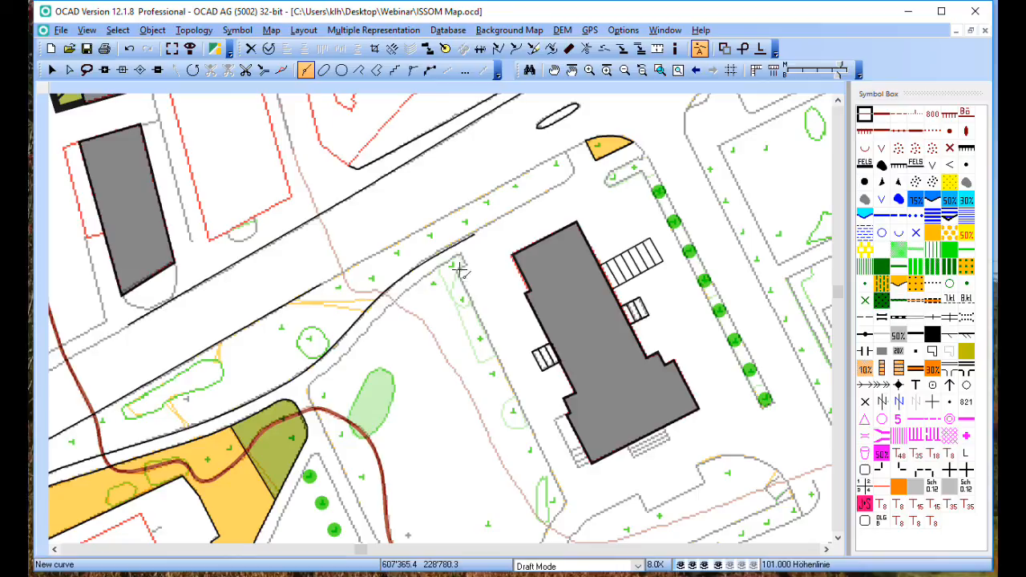
left_click_drag(380, 288, 527, 302)
left_click_drag(553, 374, 575, 407)
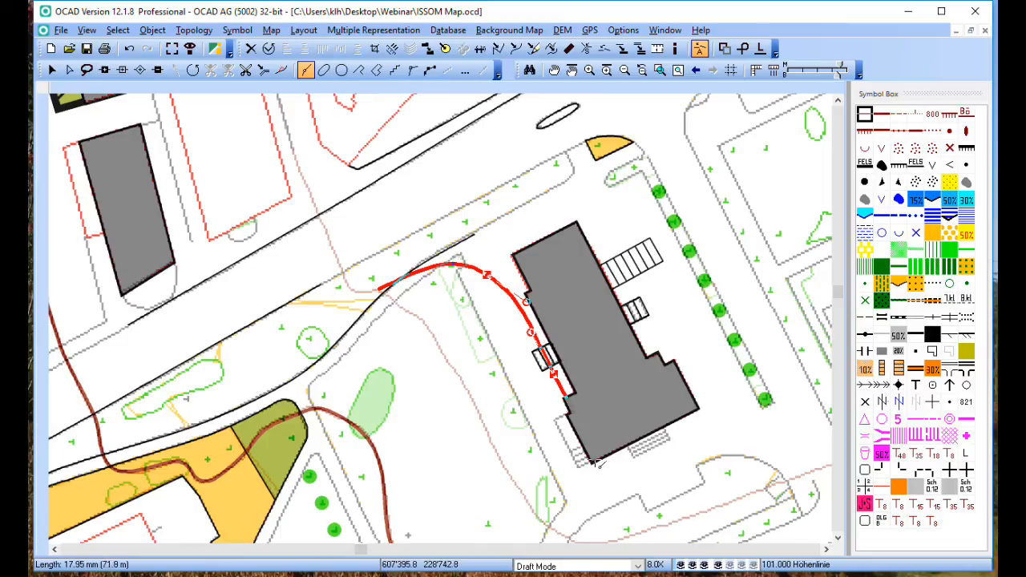
left_click_drag(609, 469, 625, 499)
left_click(696, 493)
left_click_drag(789, 455, 806, 448)
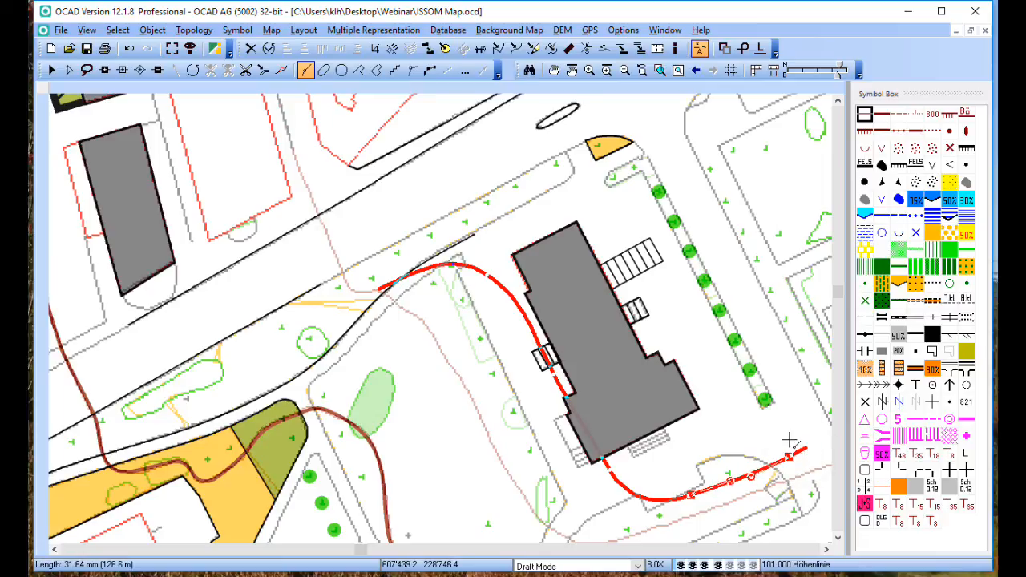
left_click(789, 440)
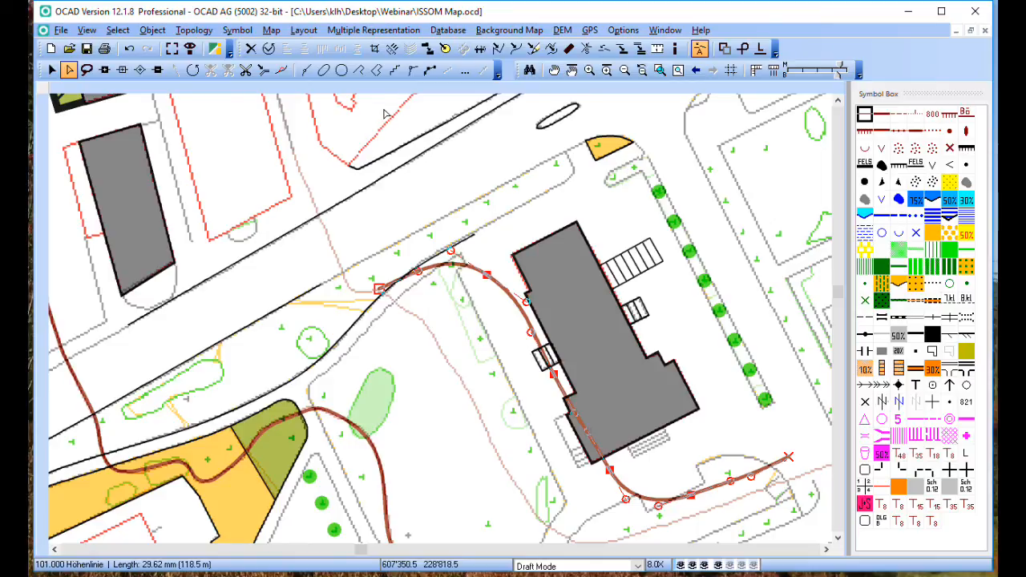
Cut a gap in the second contour where it crosses the small stairway on the large building's west side
left_click(246, 71)
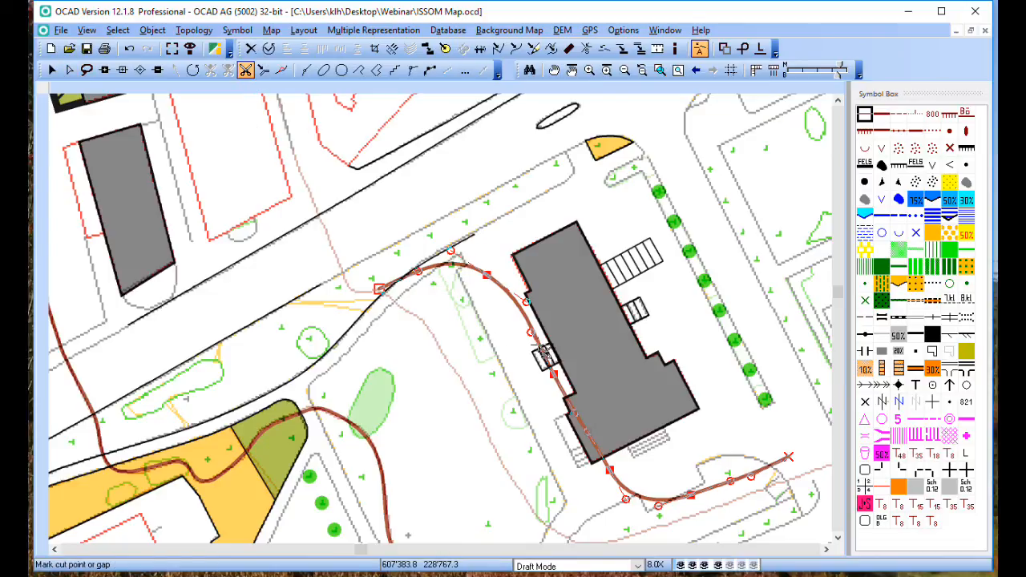
left_click_drag(541, 347, 555, 375)
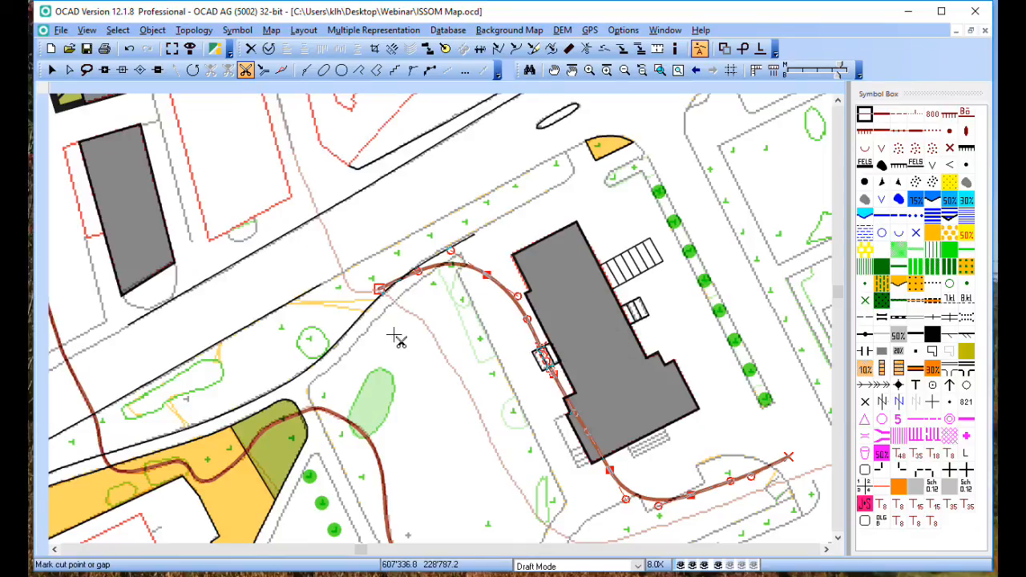
right_click(497, 345)
right_click(527, 379)
scroll(532, 370, "up", 1)
left_click(518, 349)
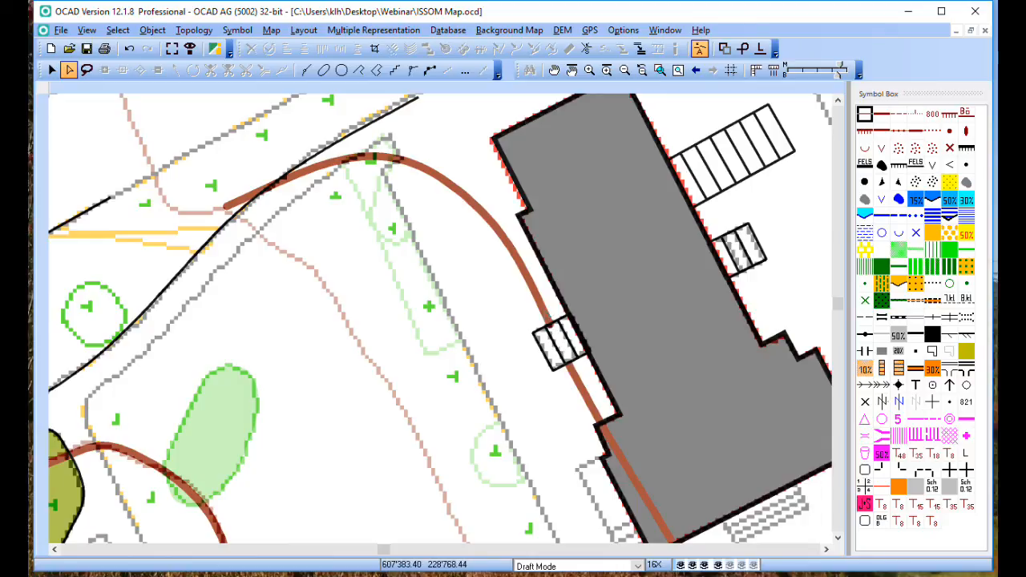
left_click(545, 311)
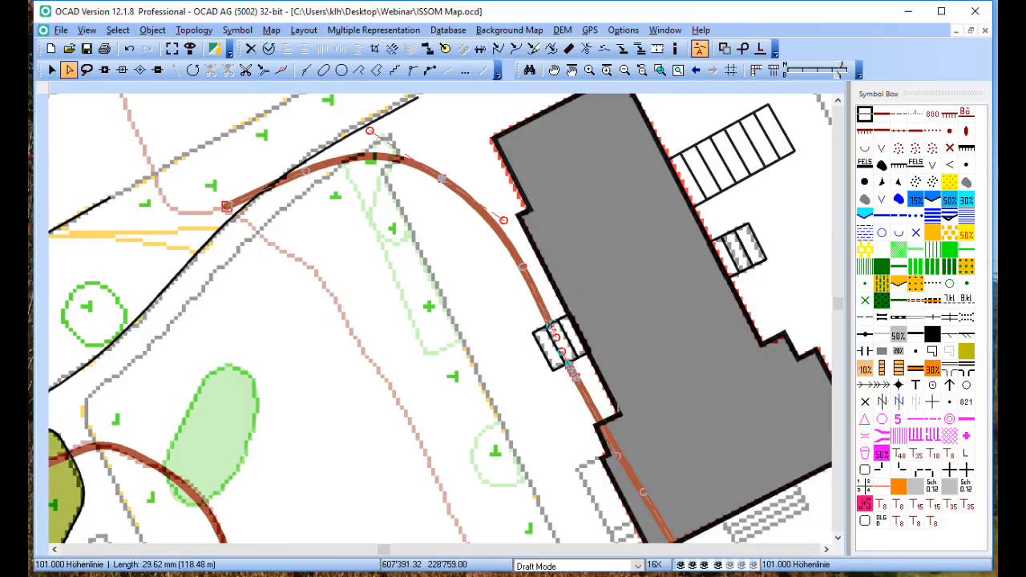
scroll(573, 373, "down", 1)
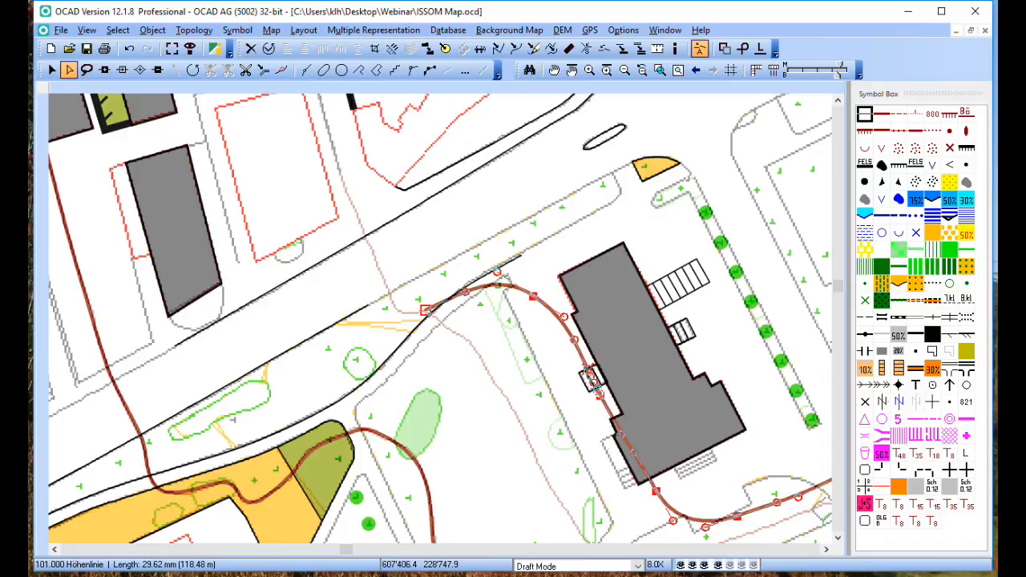
scroll(551, 453, "up", 2)
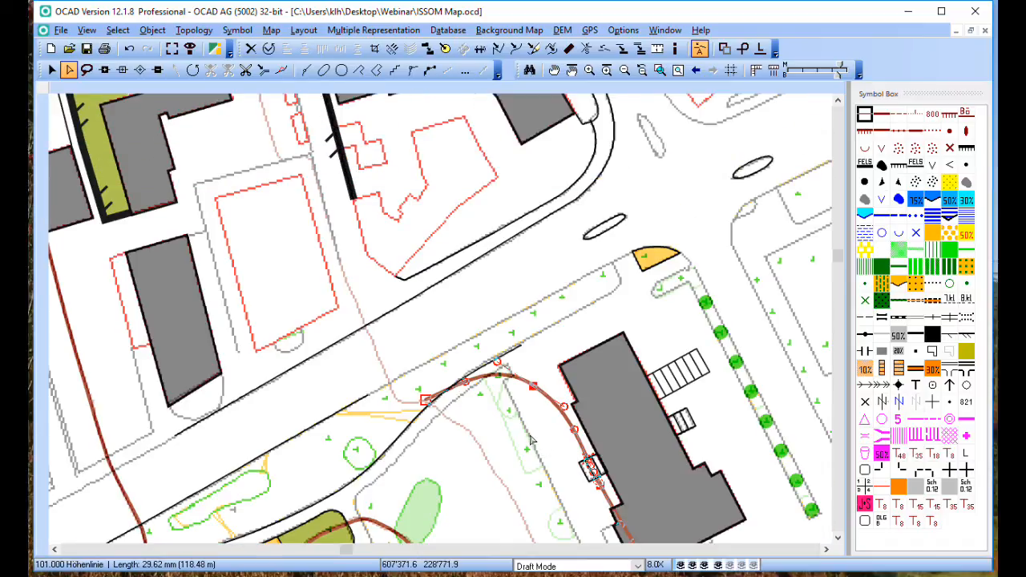
scroll(523, 434, "up", 5)
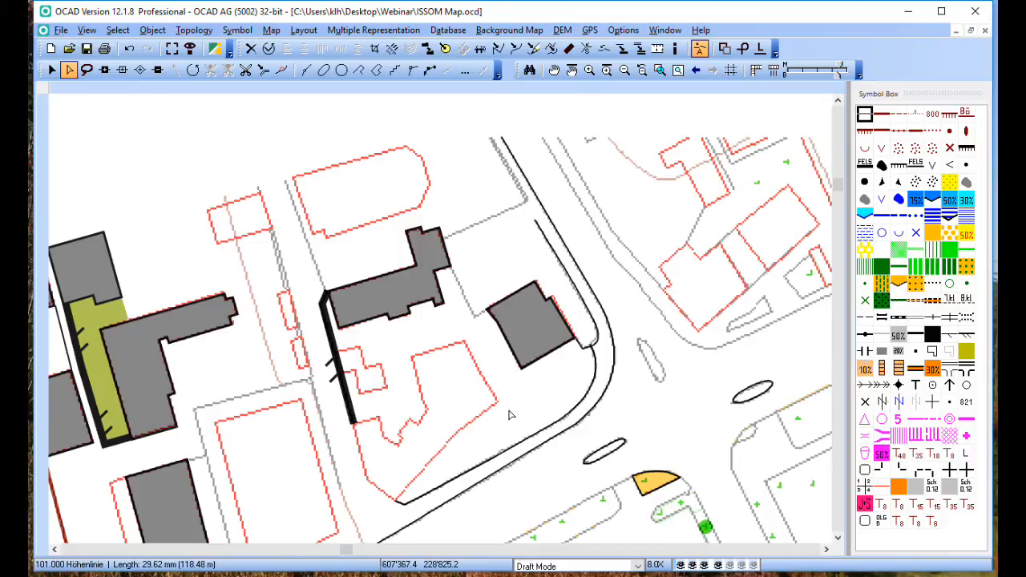
scroll(509, 414, "down", 1)
scroll(508, 401, "left", 5)
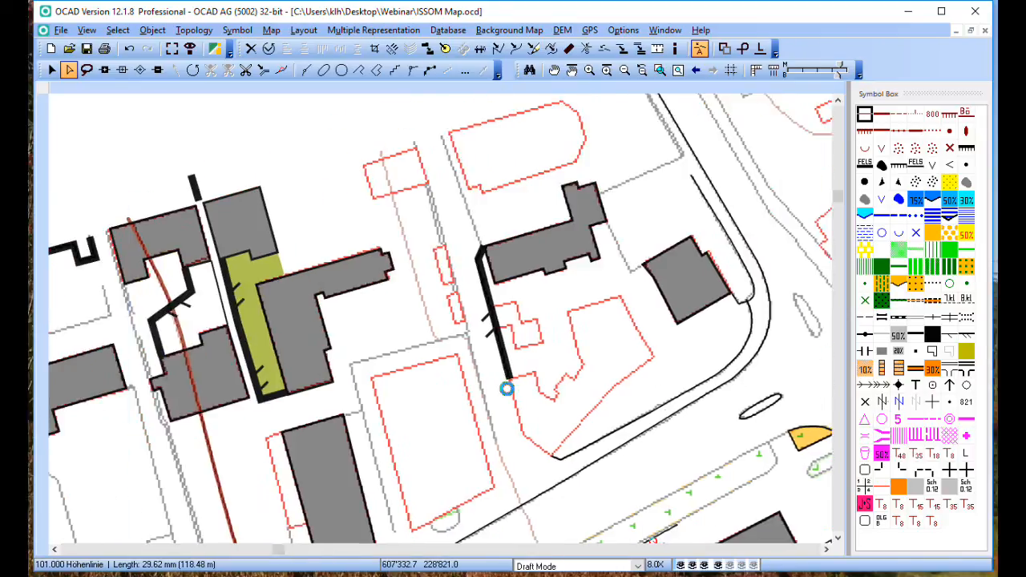
scroll(505, 386, "down", 2)
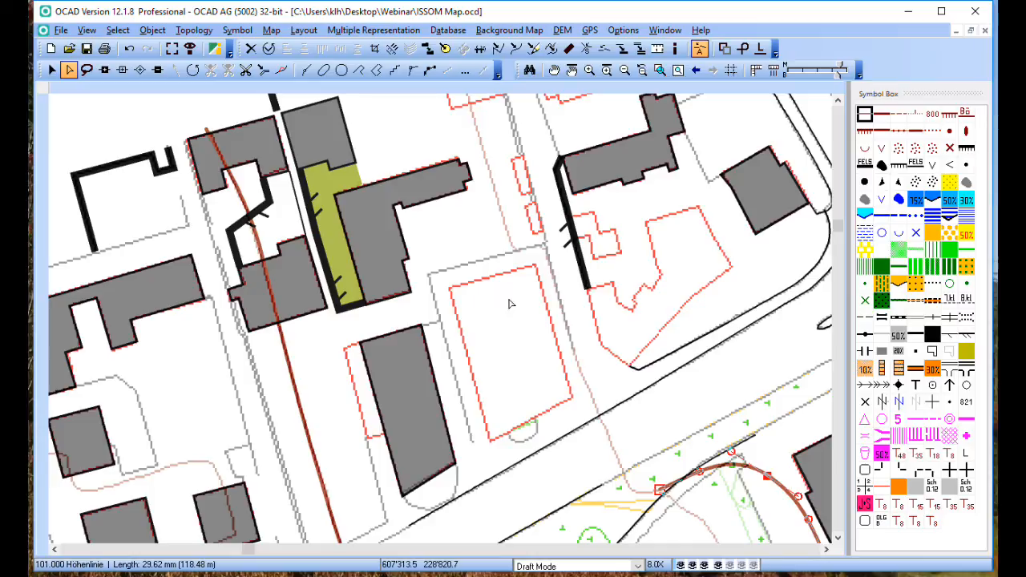
Draw a 521.001 Unpassierbare Mauer, Stützmauer along the template line around the rectangular outline's east, north and upper west sides, about 59 m long
scroll(521, 293, "up", 3)
left_click(915, 336)
left_click(412, 71)
left_click(571, 443)
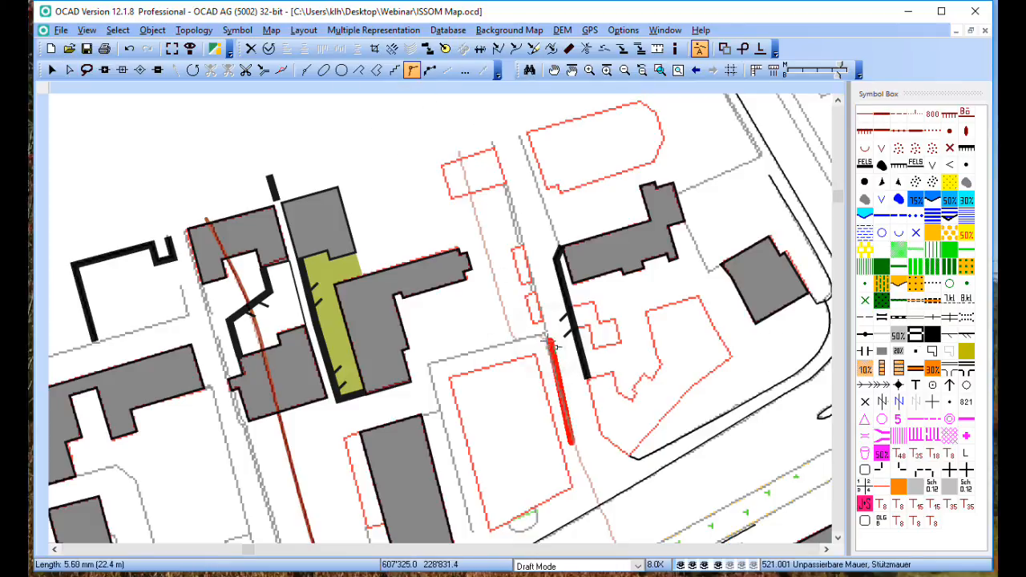
left_click(544, 338)
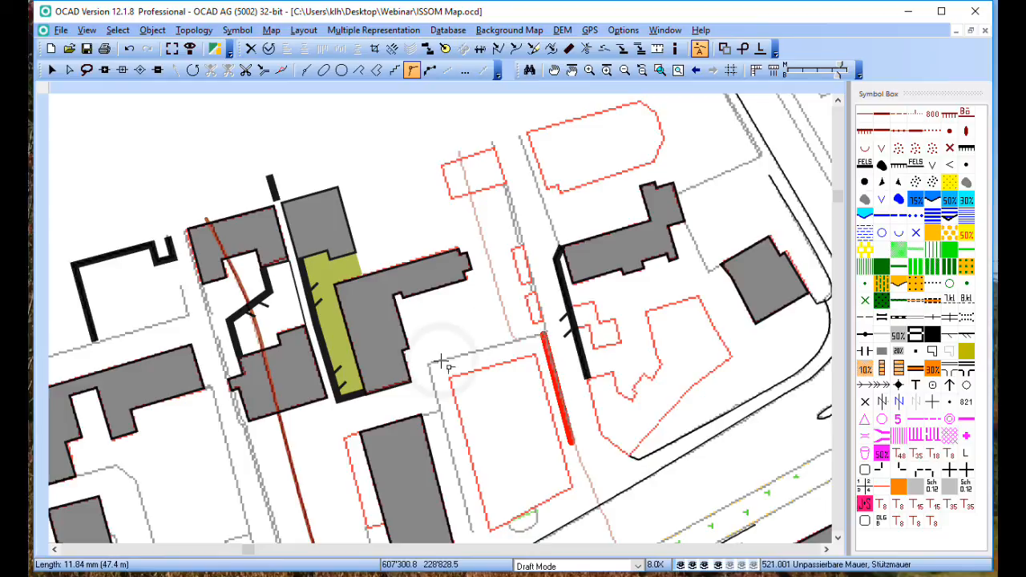
left_click(430, 363)
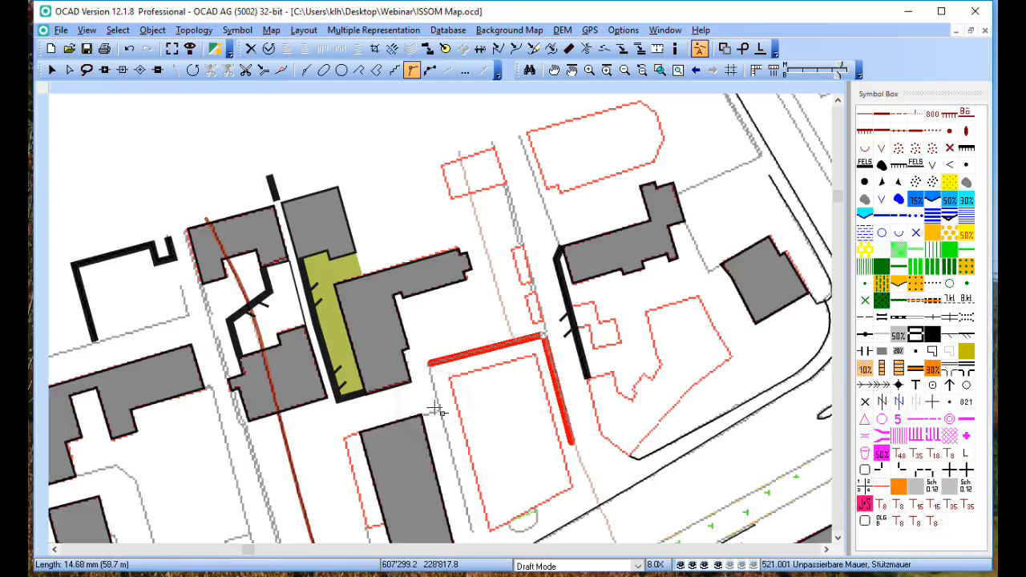
double_click(443, 412)
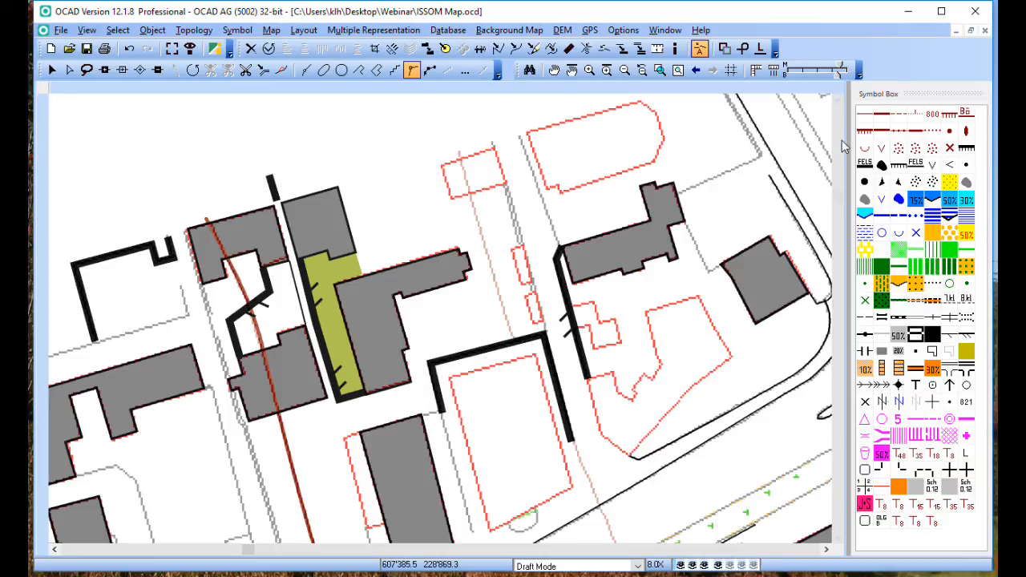
Draw a 101.000 Höhenlinie about 112 m long from the small northern template rectangle, along the new wall's northeast corner, to the existing contour in the main street
left_click(865, 114)
left_click_drag(457, 151, 476, 228)
left_click_drag(518, 340, 533, 385)
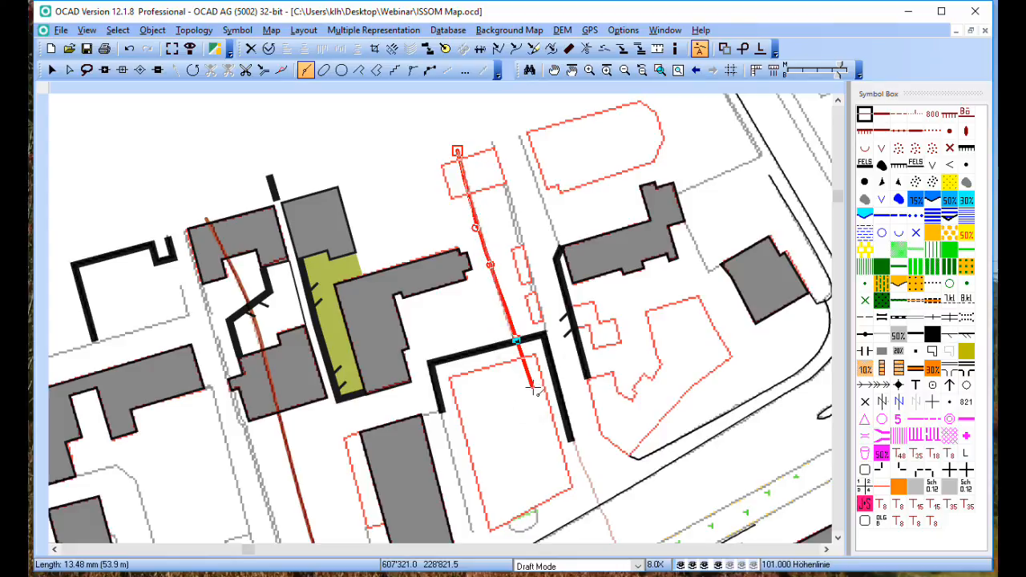
mouse_move(547, 337)
left_mouse_down()
mouse_move(562, 439)
mouse_move(611, 487)
left_mouse_up()
scroll(611, 487, "down", 2)
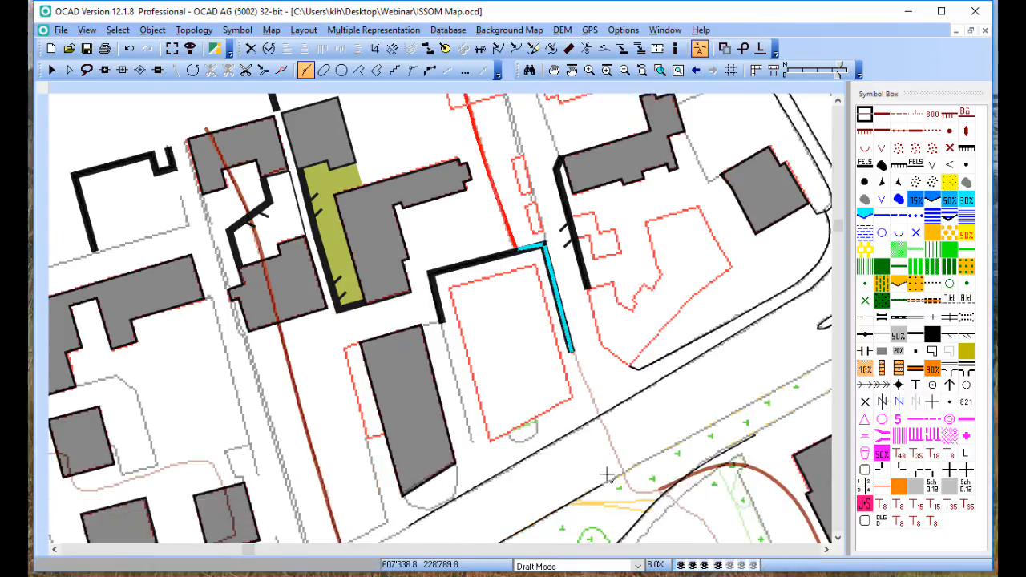
left_click_drag(614, 451, 601, 430)
left_click_drag(627, 478, 683, 478)
left_click(659, 488)
left_click(672, 467)
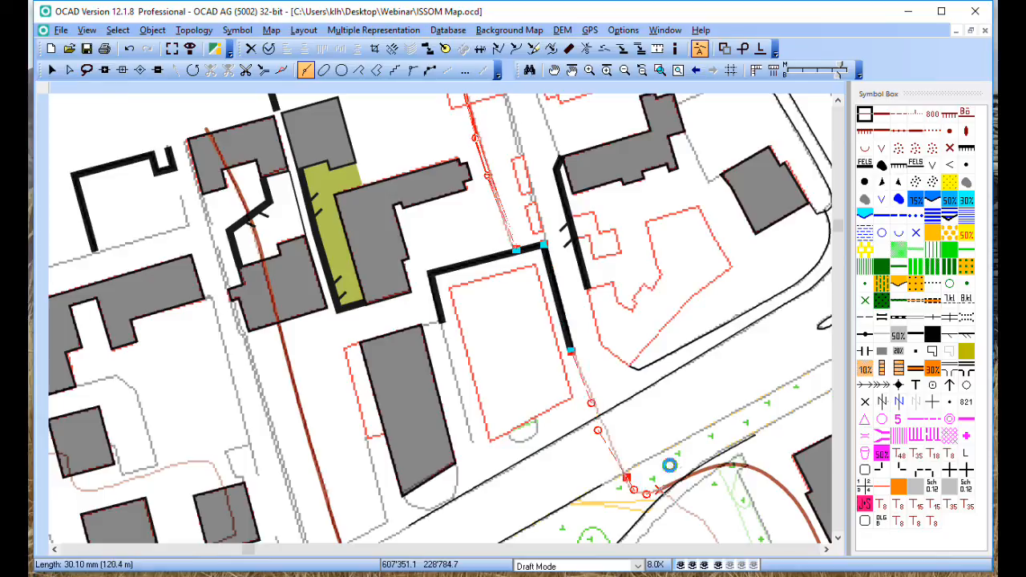
left_click(539, 380)
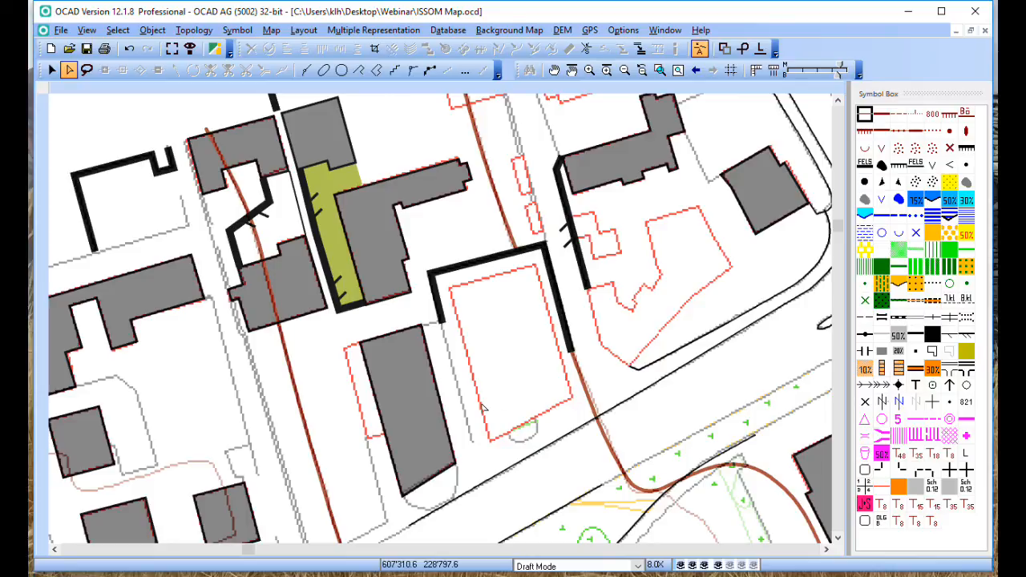
Select the new contour and examine its course where it follows the retaining wall
left_click(577, 372)
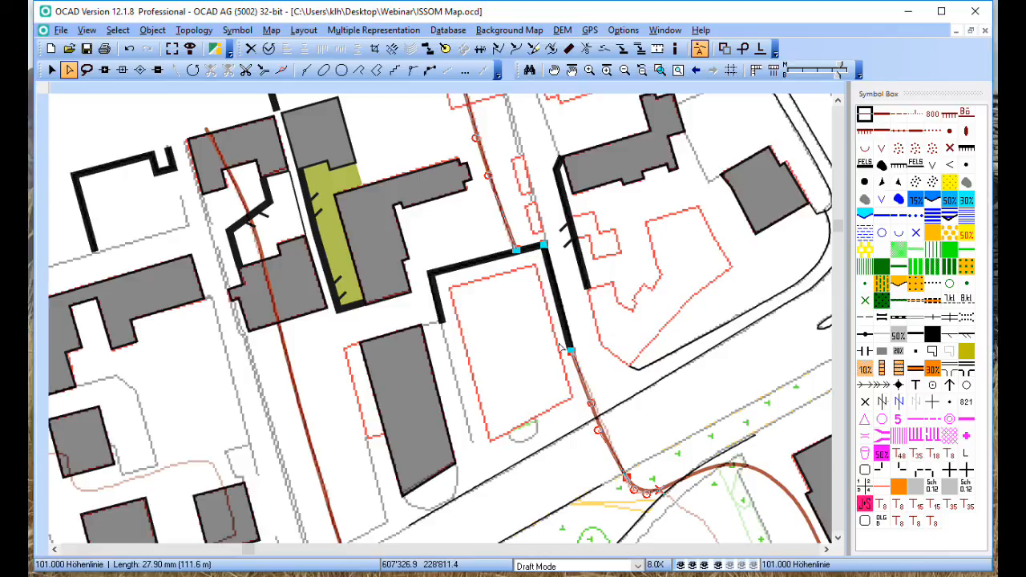
scroll(499, 328, "up", 2)
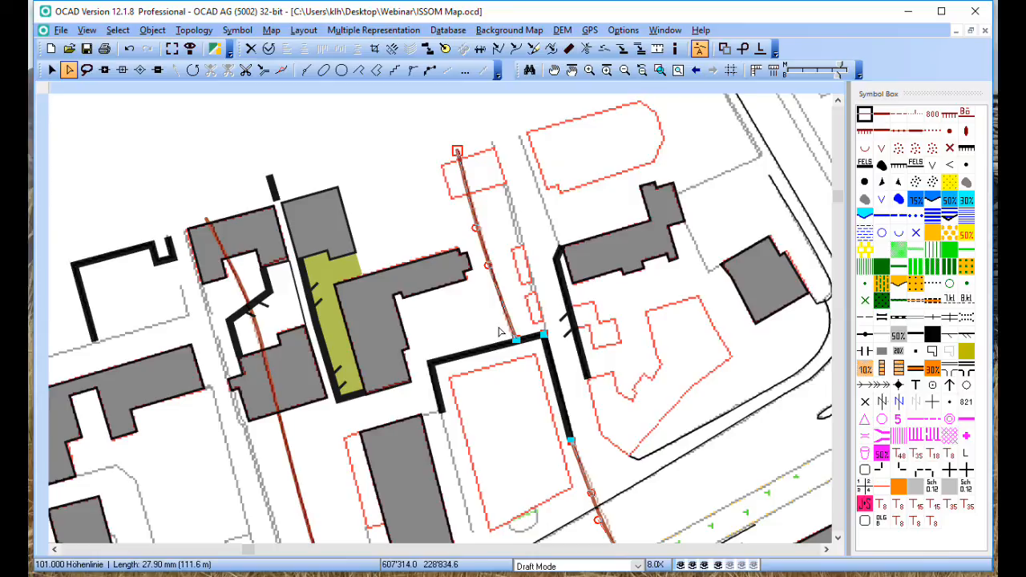
left_click(387, 175)
left_click(561, 210)
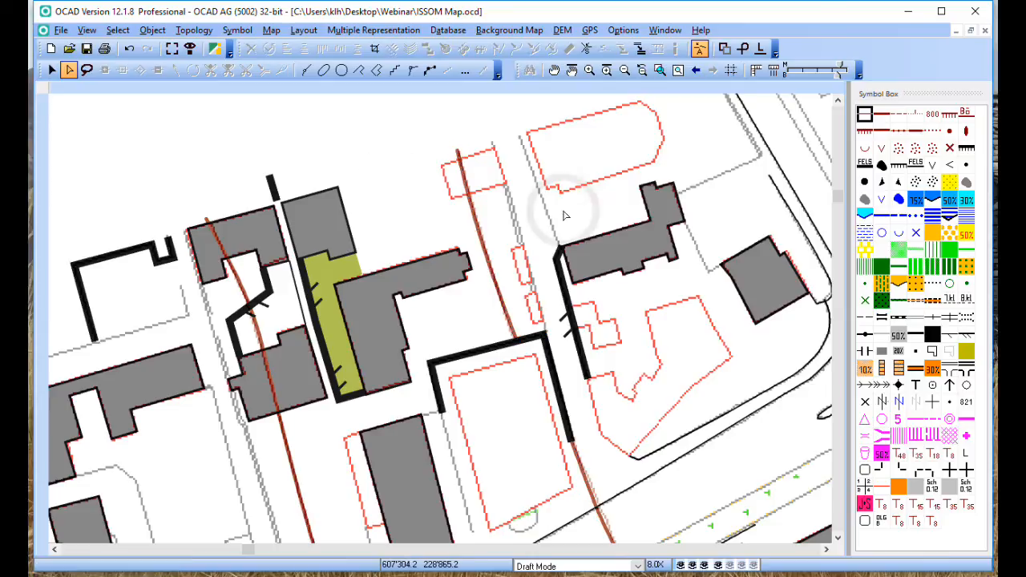
Draw a 101.000 Höhenlinie about 83 m long from north of the short wall, through the passage between the buildings, to the red template outline in the south
left_click(864, 115)
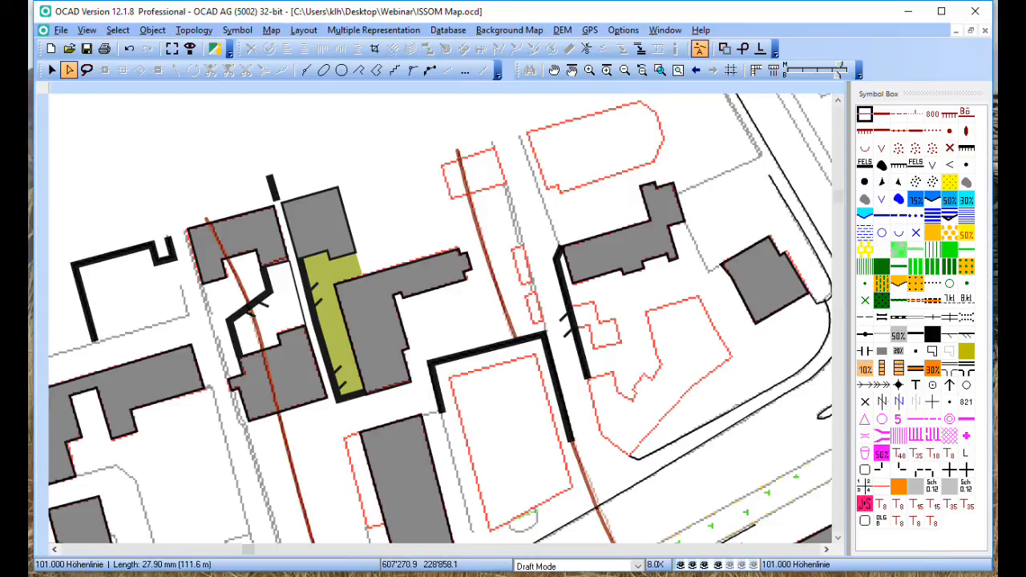
right_click(279, 181)
left_click_drag(263, 153, 290, 256)
left_click_drag(335, 416, 363, 521)
left_click(362, 519)
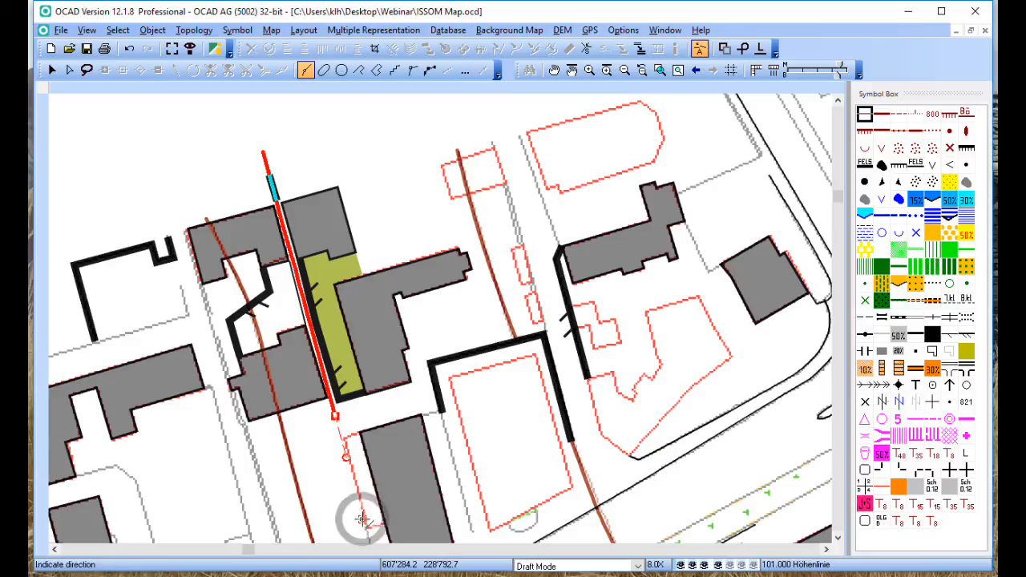
right_click(331, 449)
left_click(358, 428)
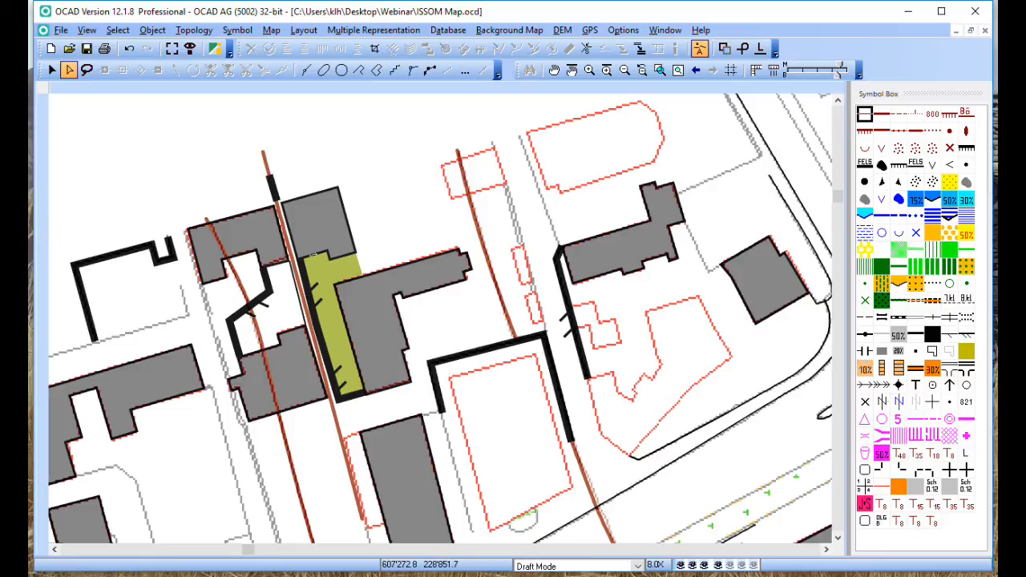
Shift the northern part of the passage contour slightly east onto the wall beside the olive area, keeping its southern end in place
left_click(266, 165)
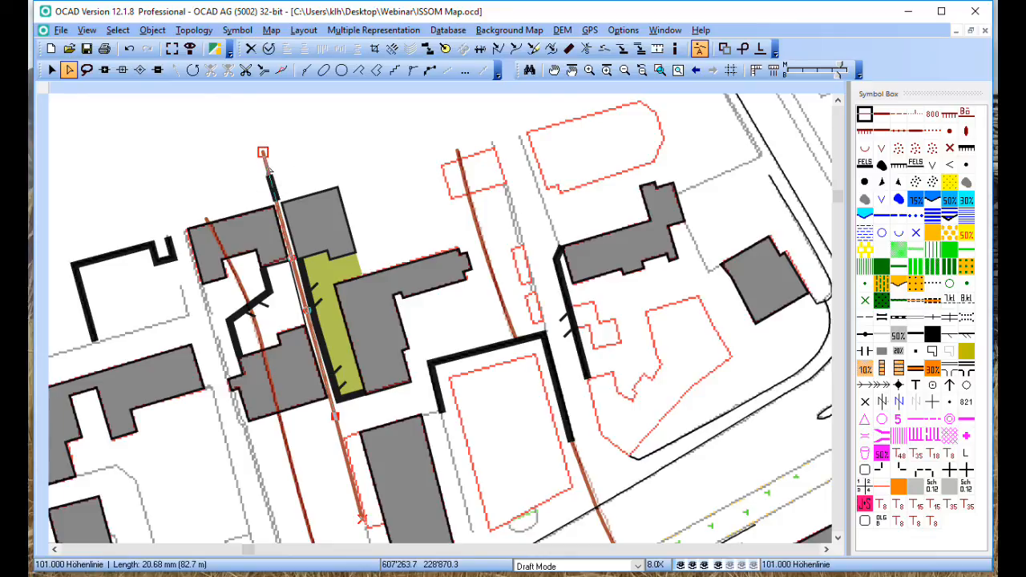
left_click_drag(287, 231, 291, 231)
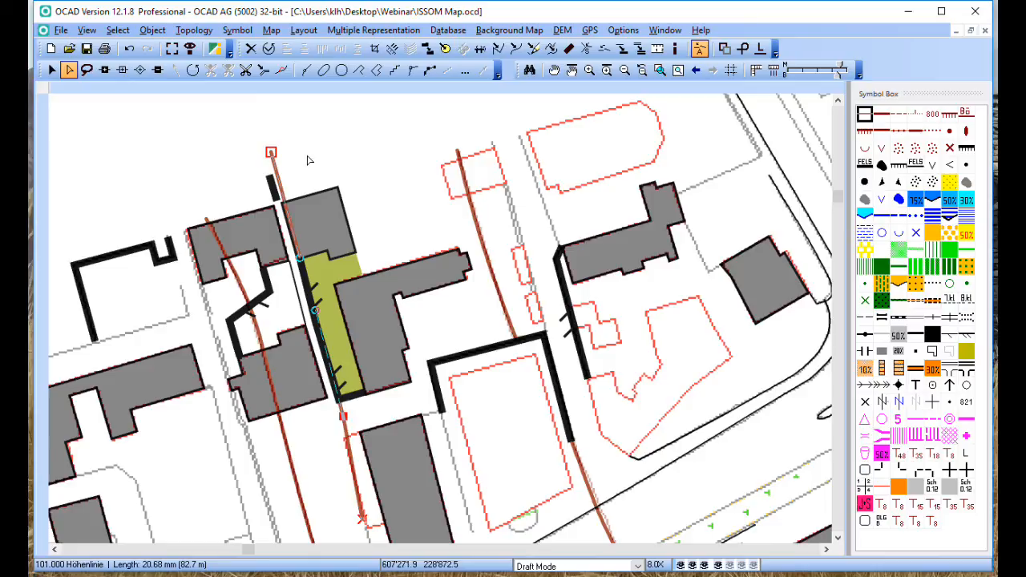
left_click(340, 176)
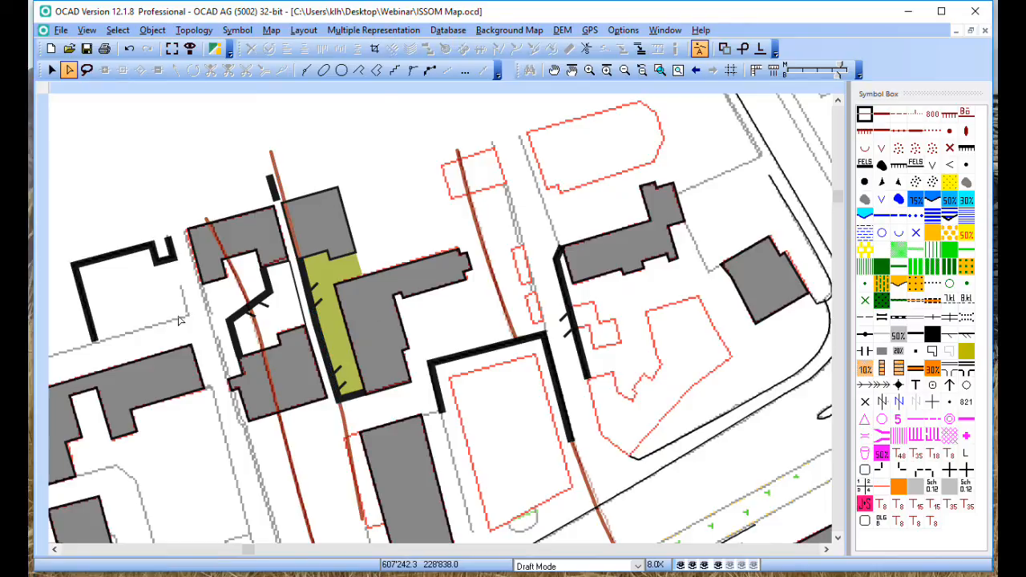